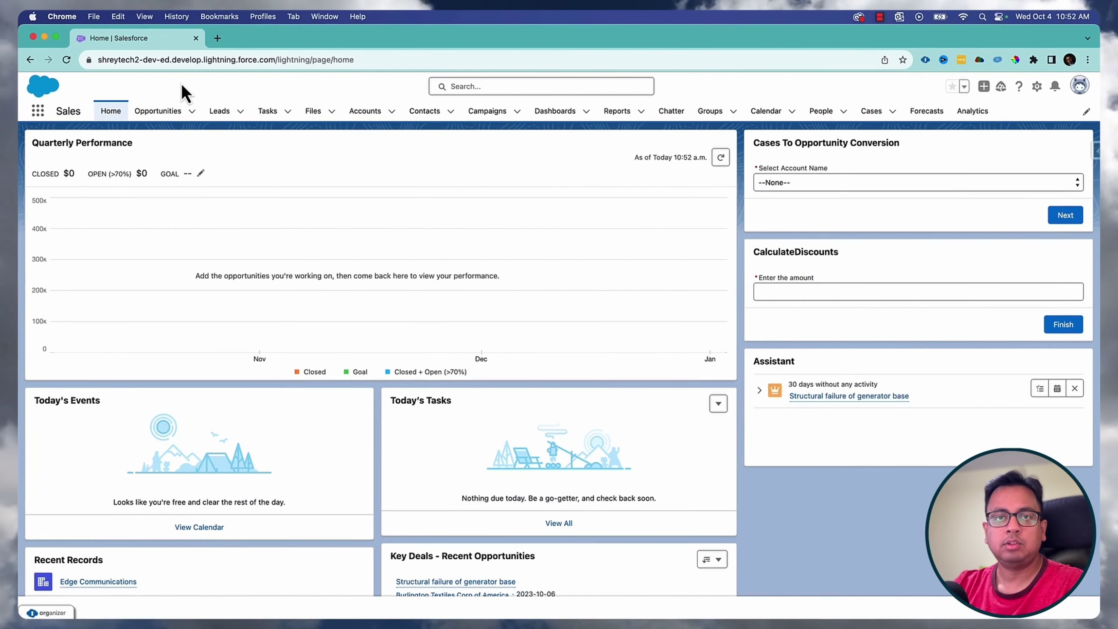
- Open Setup and find the Report Types page by searching for "report"
left_click(1037, 86)
left_click(1006, 126)
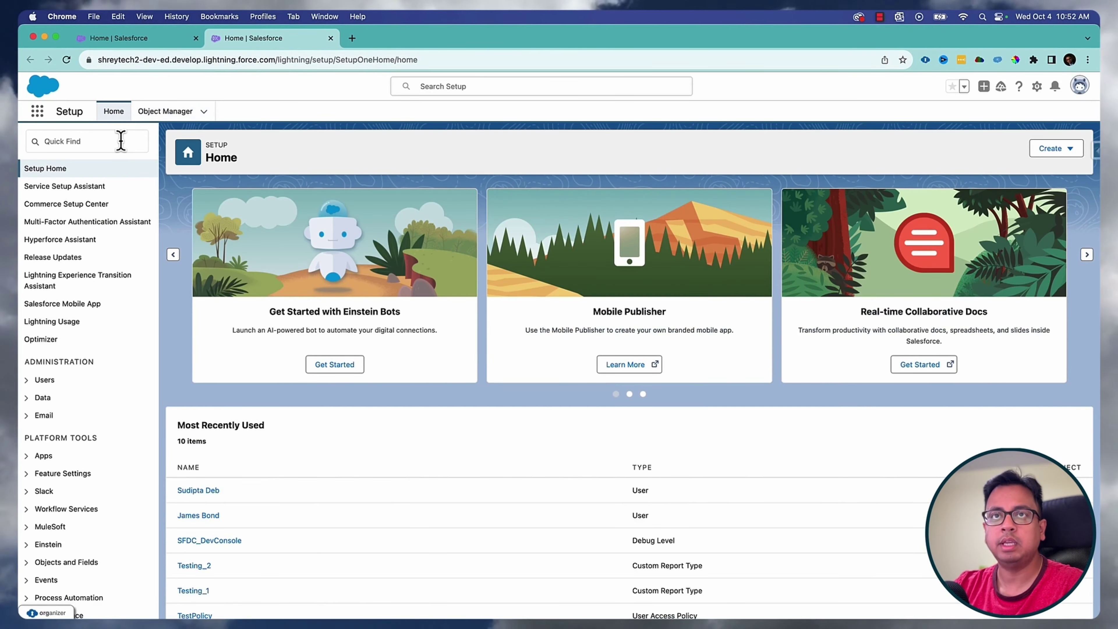
left_click(120, 141)
type("report")
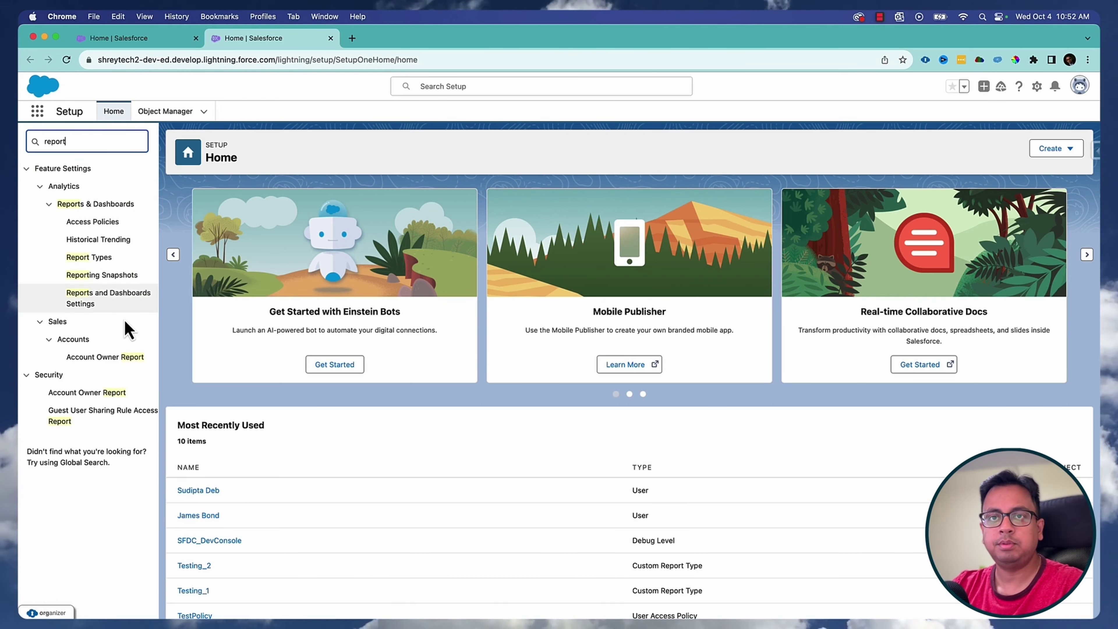
left_click(104, 261)
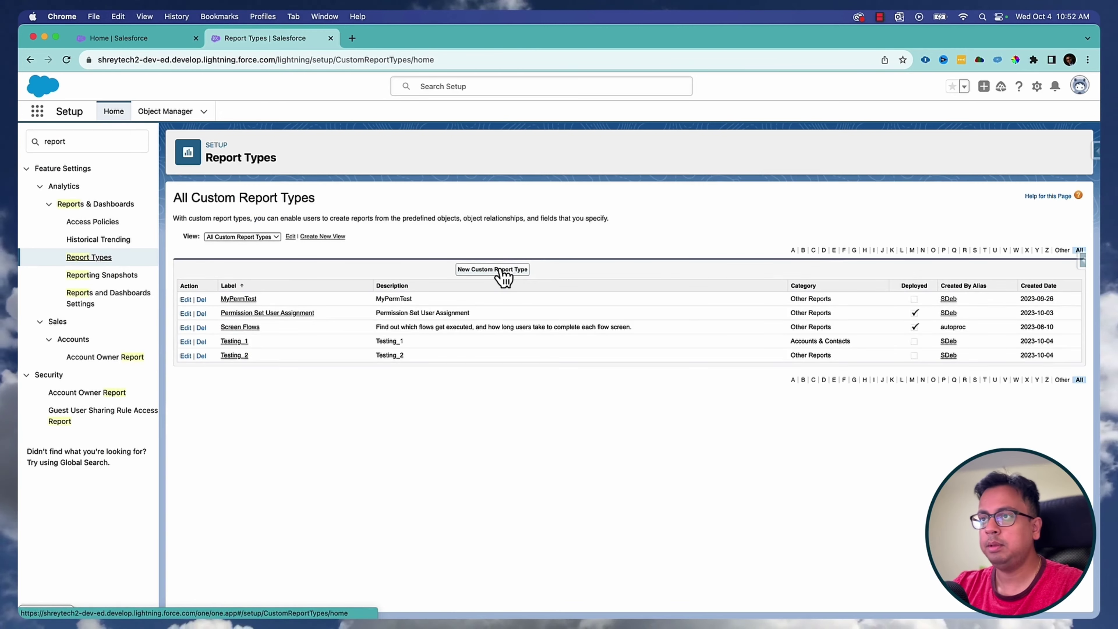
- Start a custom report type with Account Share as the primary object and the label "Account Share Report"
left_click(502, 270)
left_click(403, 324)
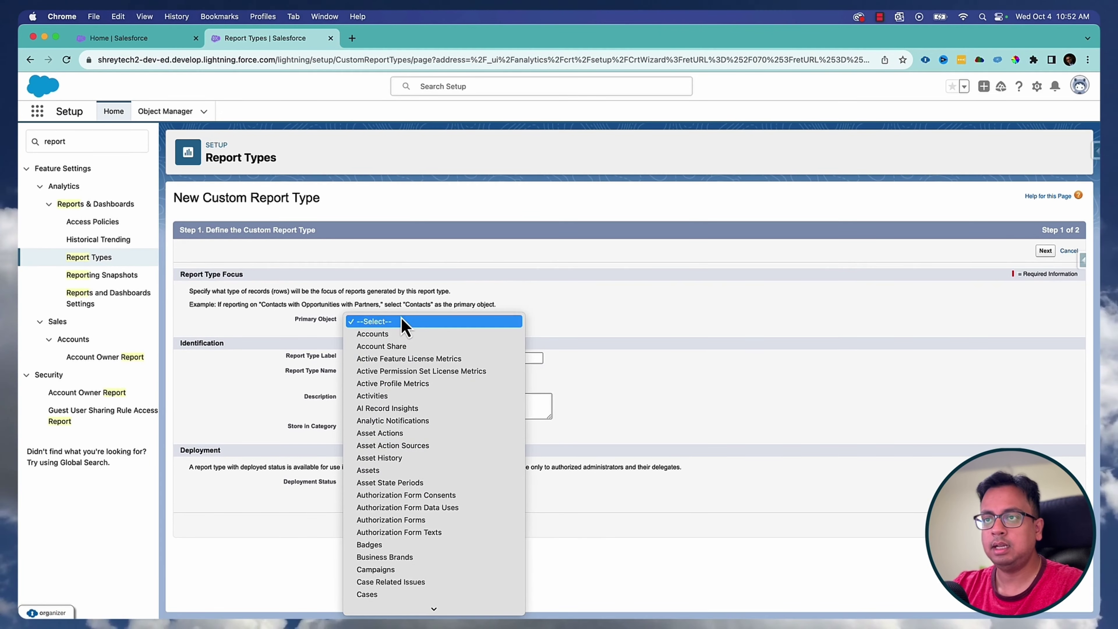
left_click(410, 348)
left_click(398, 357)
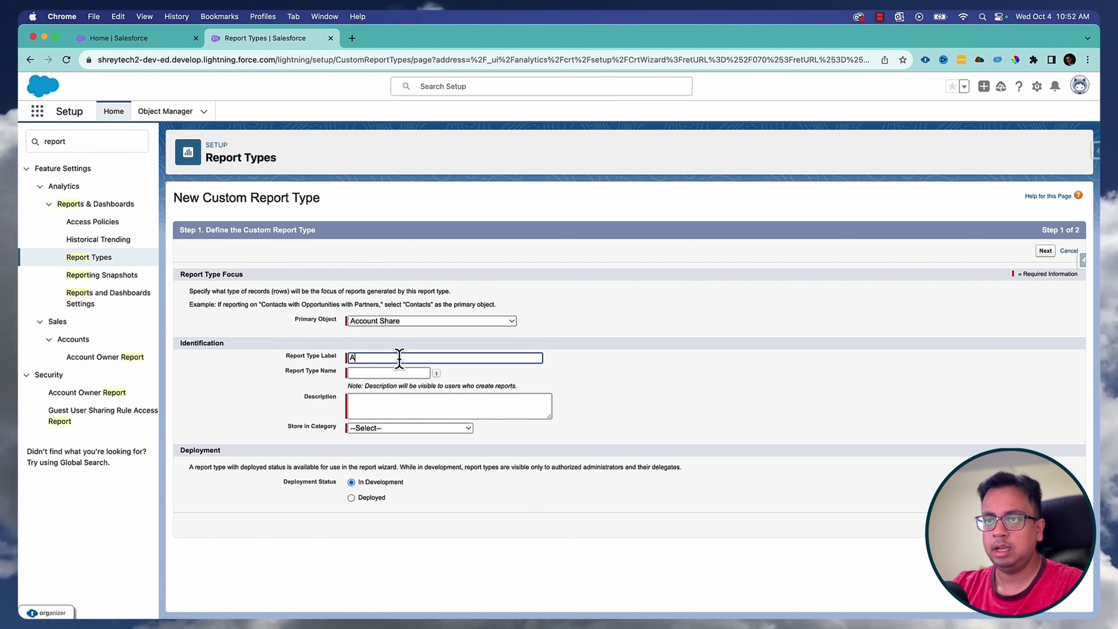
type("Account Share Repo")
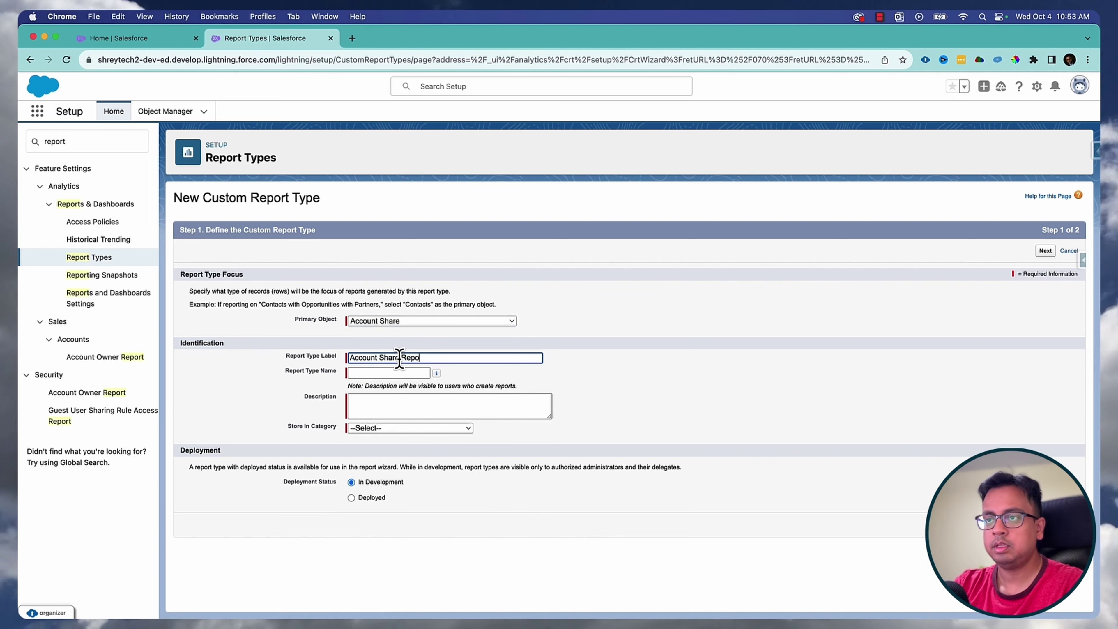
type("rt")
- Reuse the label "Account Share Report" as the description, store the report type in Accounts & Contacts, and save it
key("super+a")
key("super+c")
key("Tab")
left_click(359, 400)
key("super+v")
left_click(402, 428)
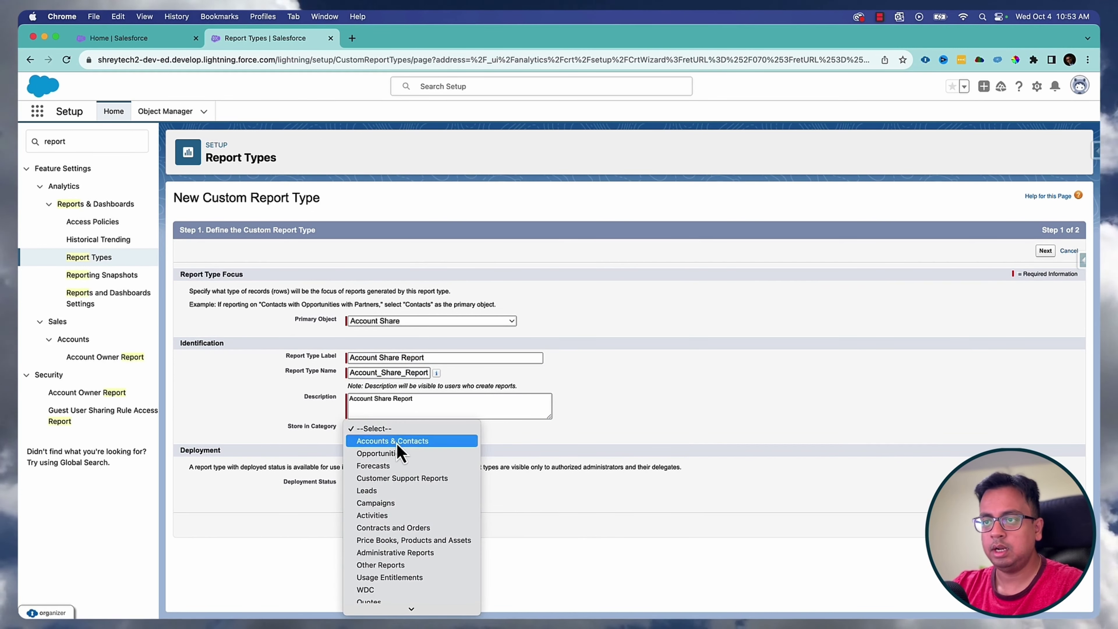
left_click(397, 440)
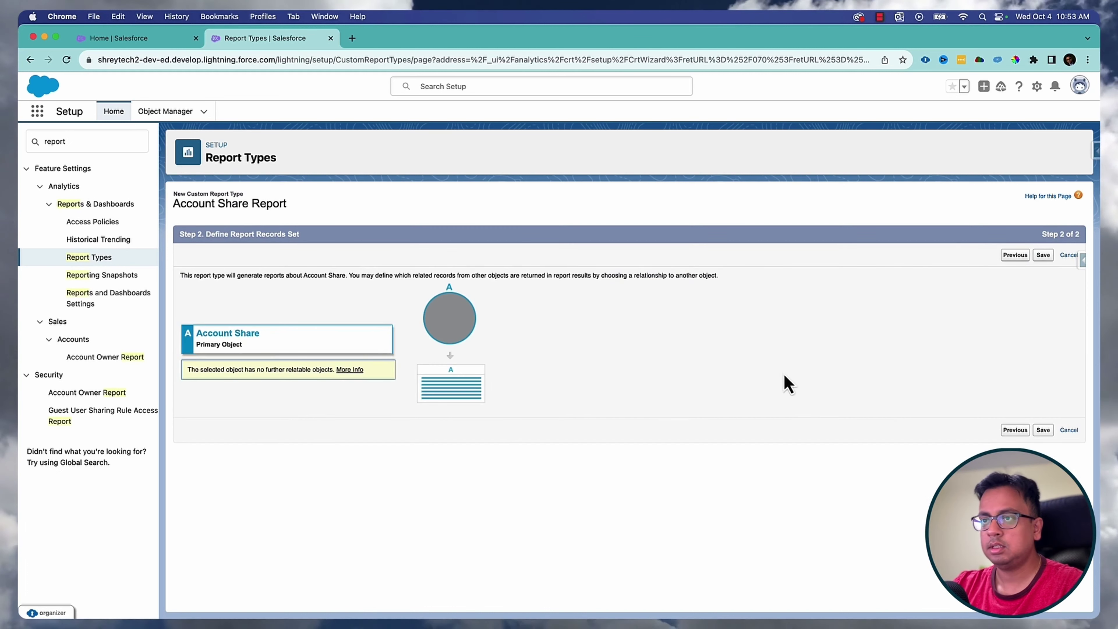
left_click(1043, 255)
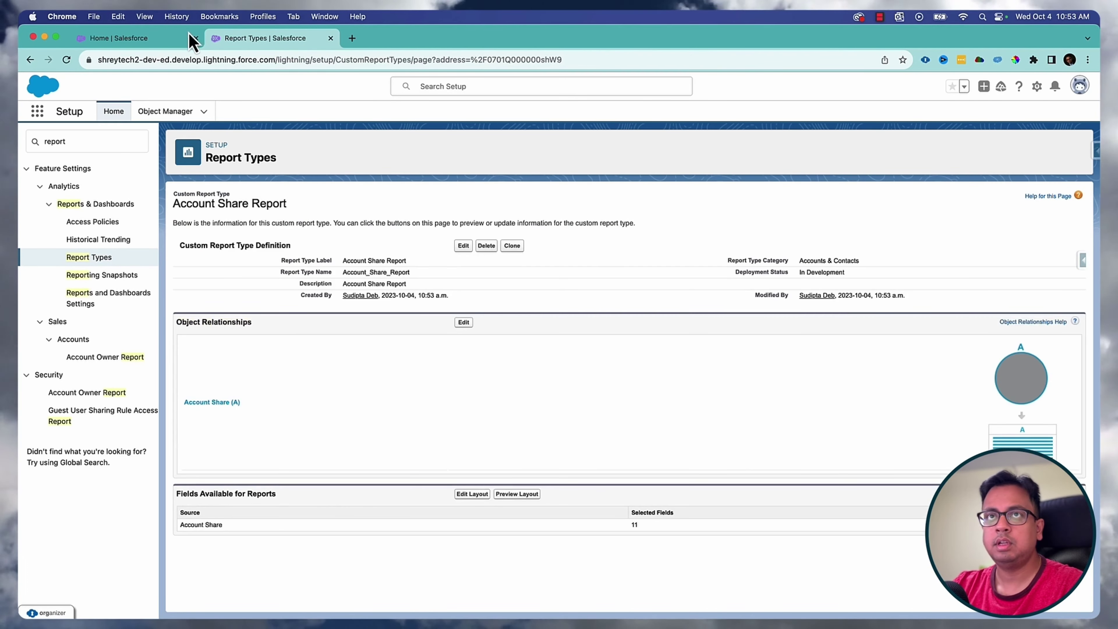
- Start a new report in the Sales app from the Account Share Report type in the Accounts & Contacts category
left_click(170, 40)
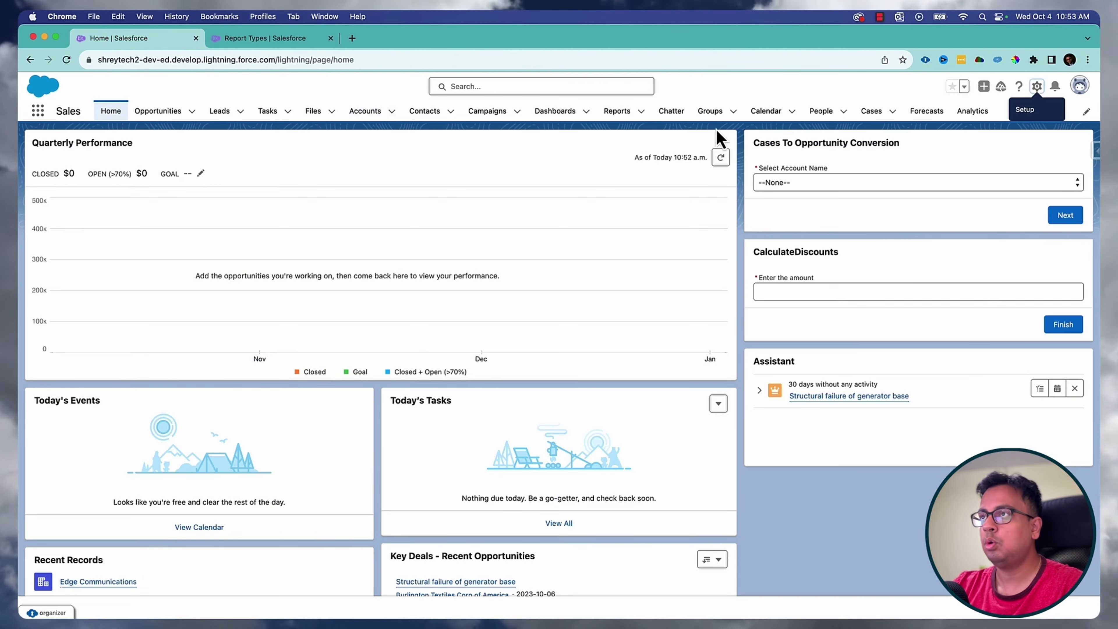
left_click(617, 112)
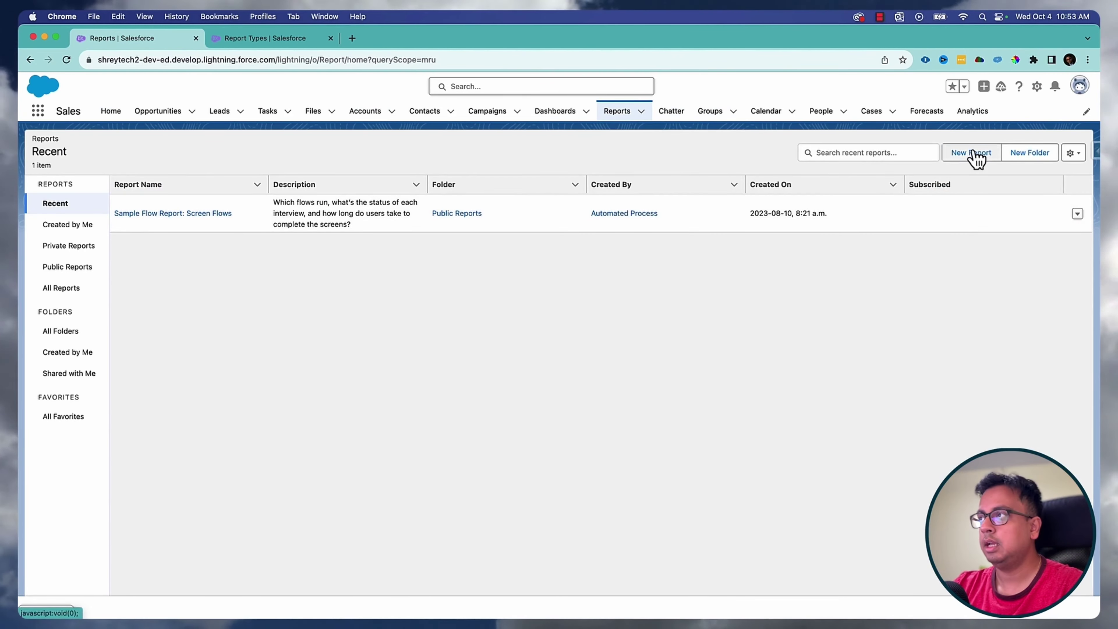
left_click(974, 154)
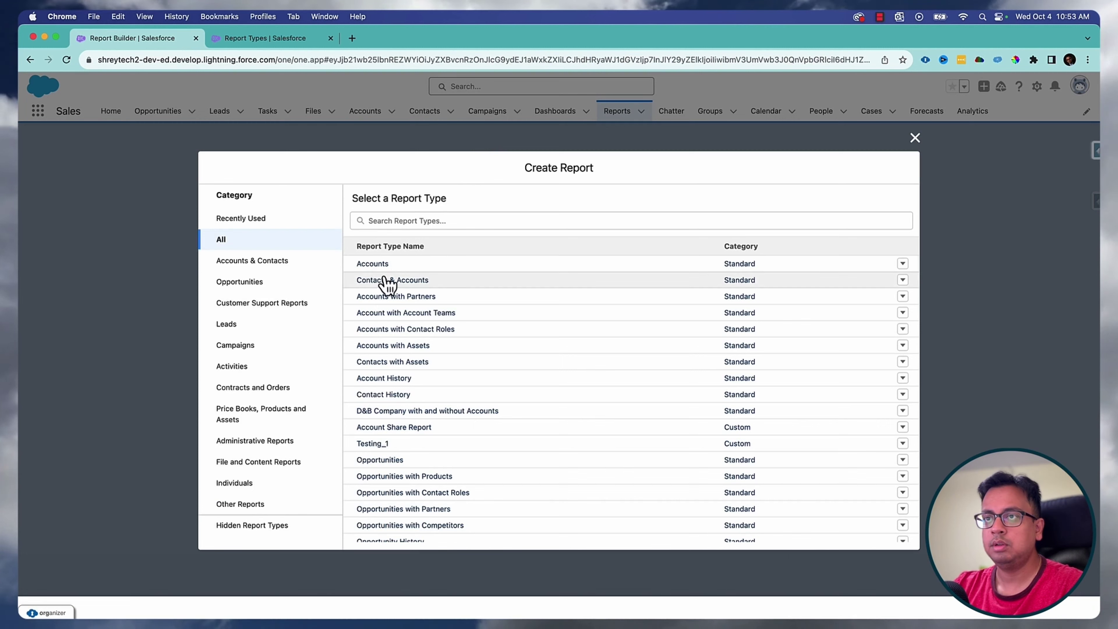
left_click(249, 263)
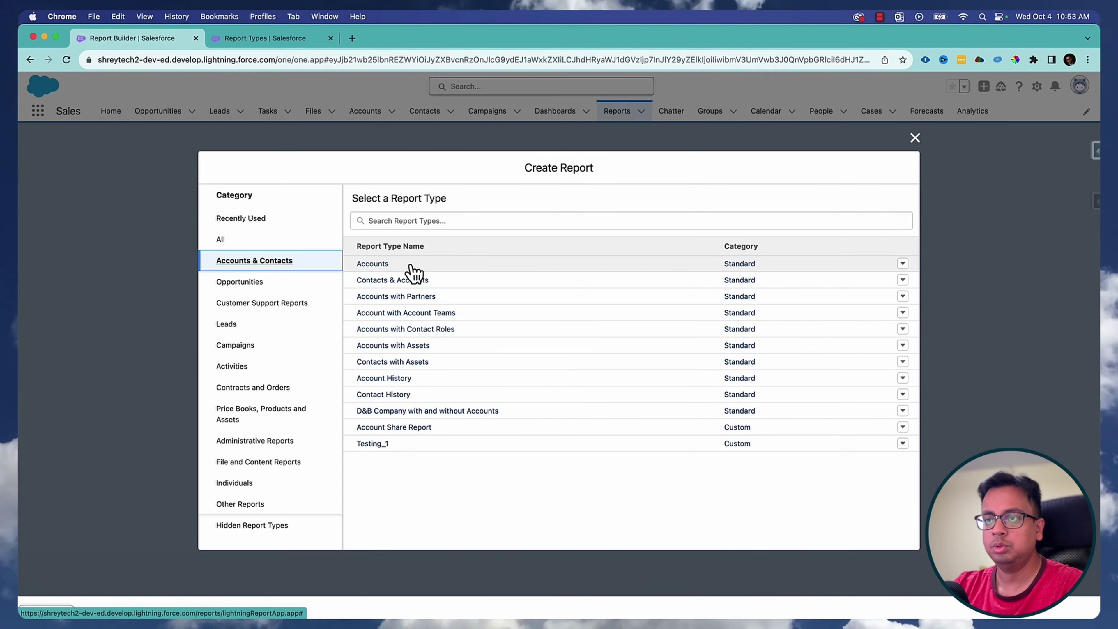
left_click(406, 428)
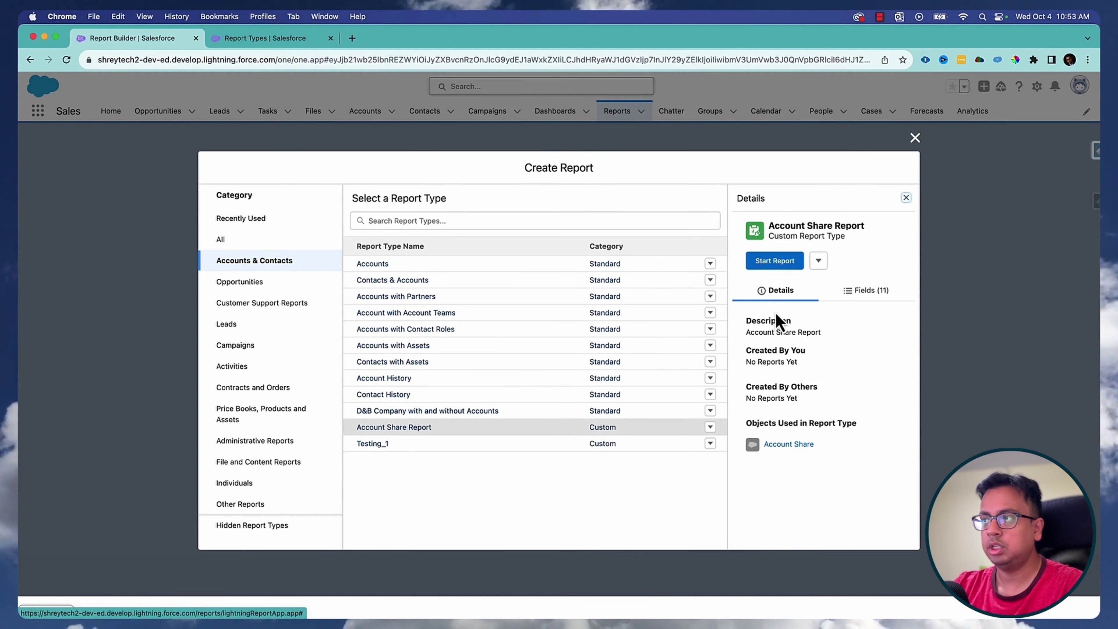
left_click(776, 261)
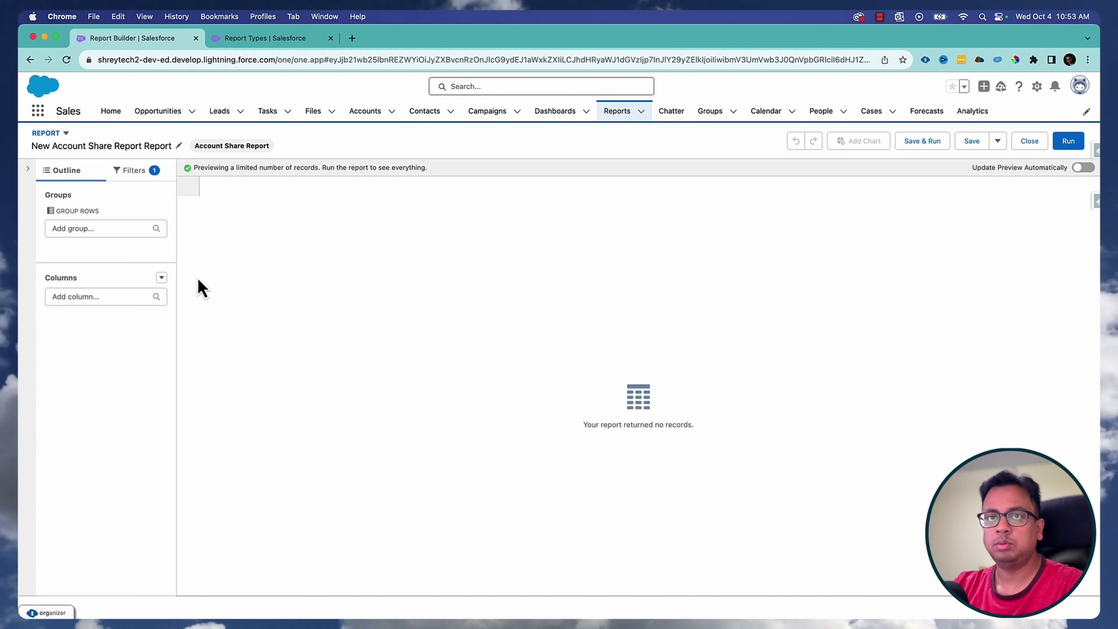
- Add the Account: Account Name, Contact Access and Case Access columns to the report
left_click(105, 296)
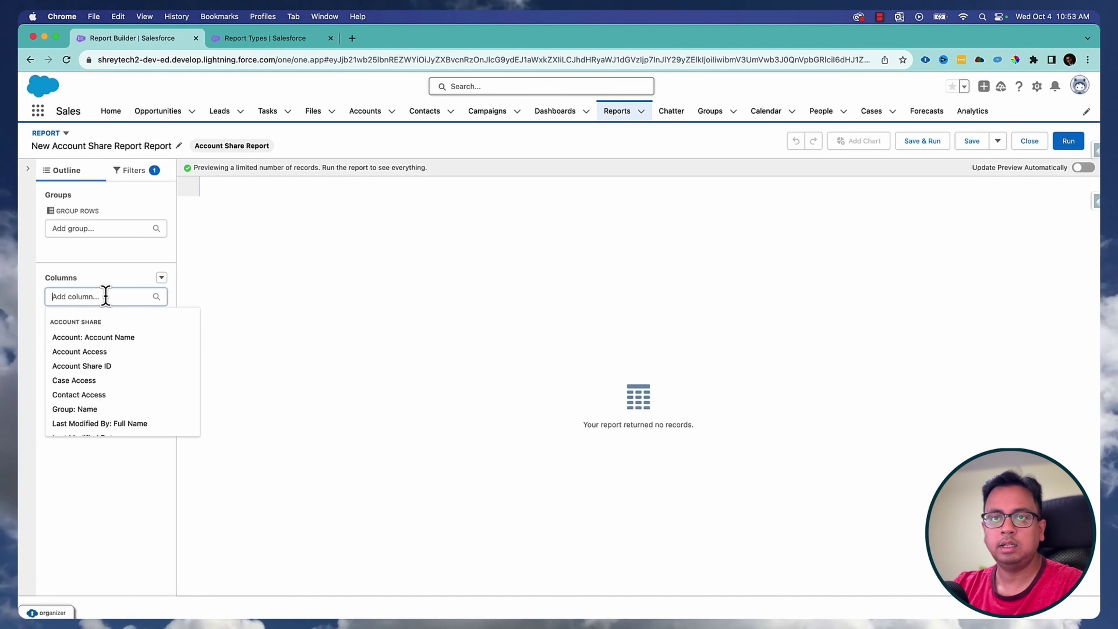
left_click(105, 339)
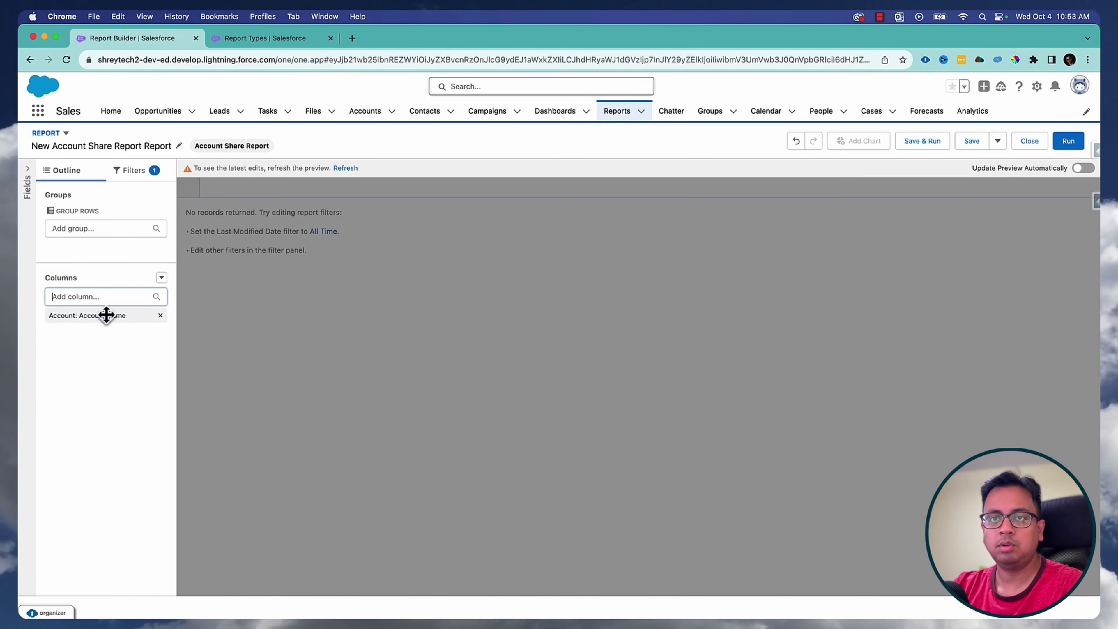
left_click(109, 294)
left_click(98, 382)
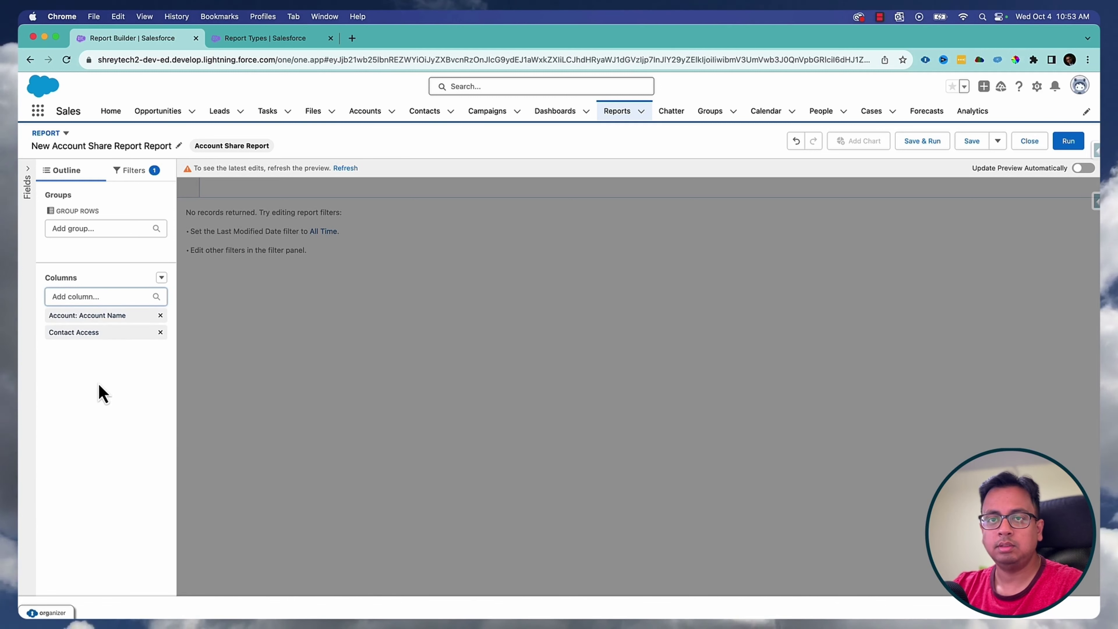
left_click(108, 299)
left_click(92, 366)
- Add the Opportunity Access, User: Full Name and Row Cause columns, refresh the preview and run the report
left_click(107, 296)
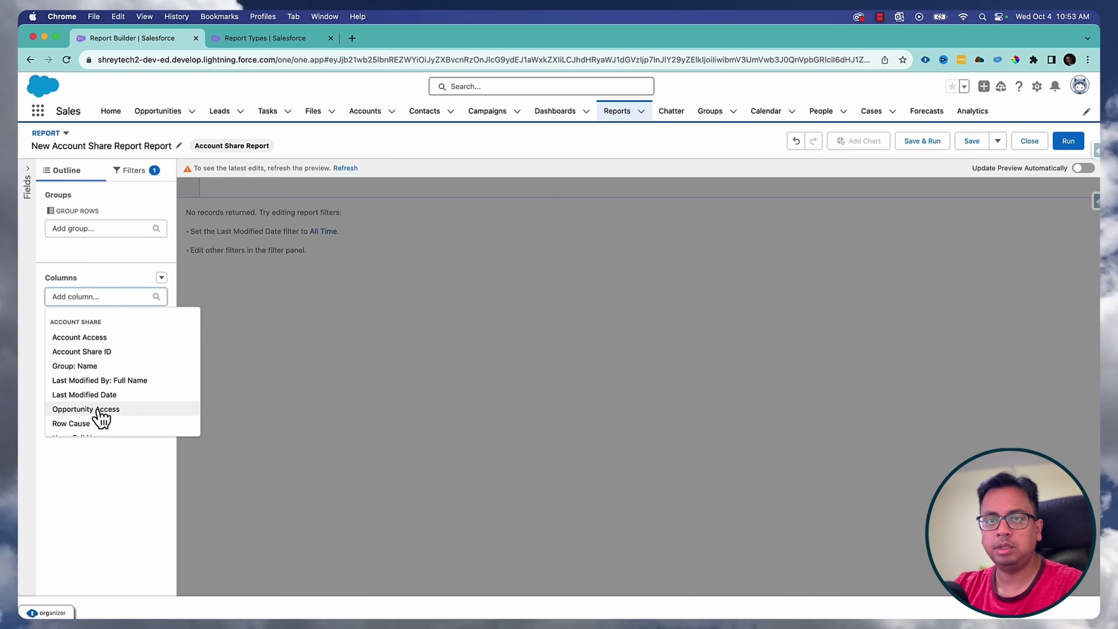
left_click(99, 410)
left_click(108, 297)
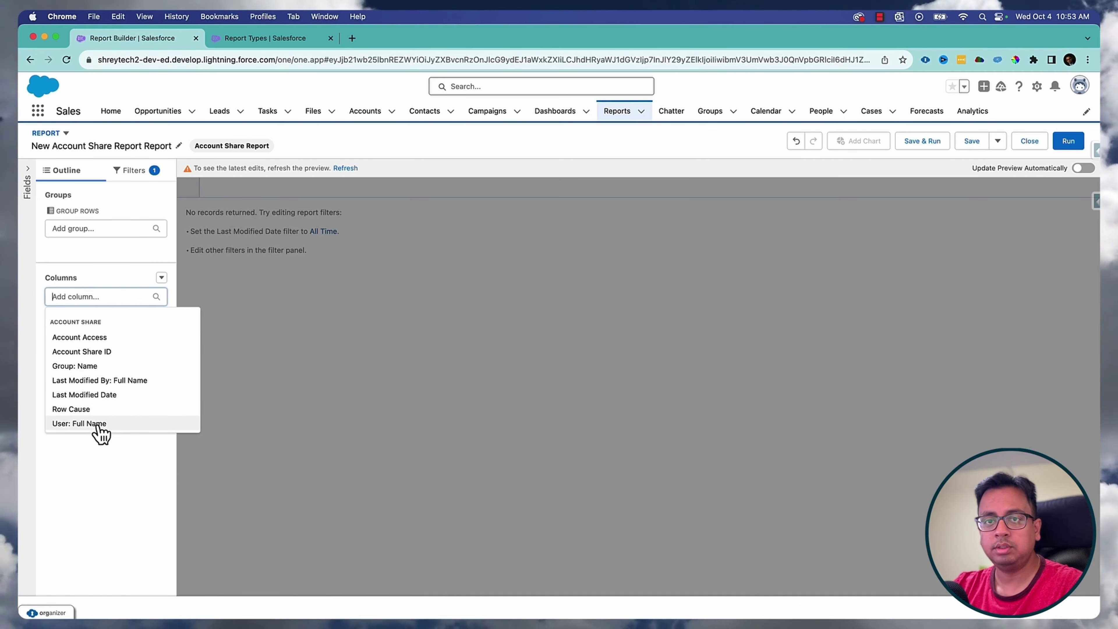
left_click(97, 425)
left_click(113, 297)
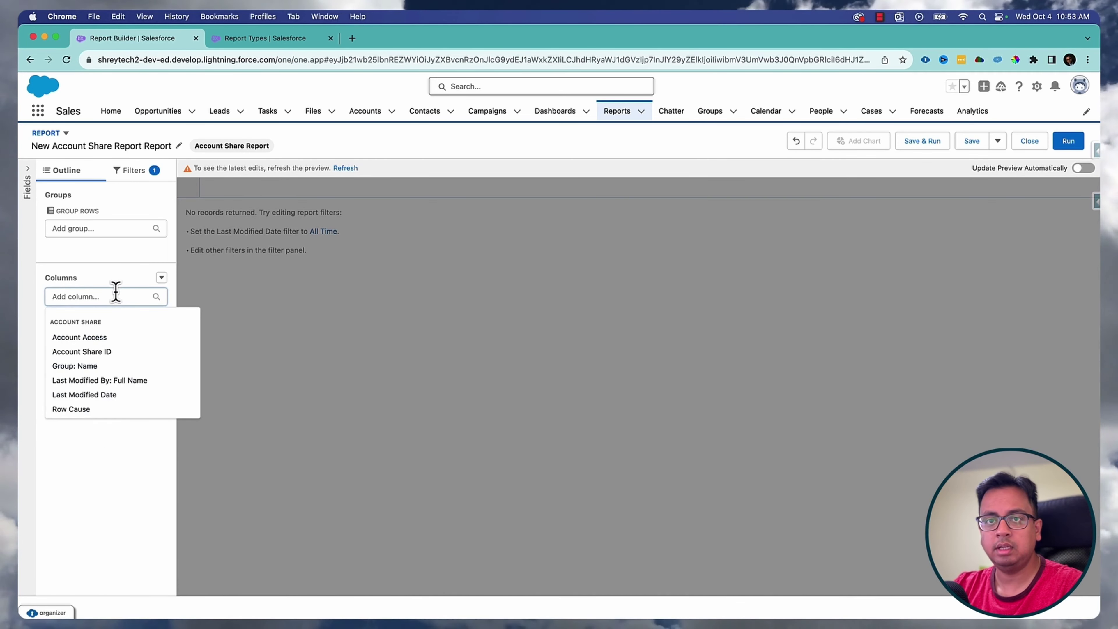
left_click(99, 410)
left_click(344, 169)
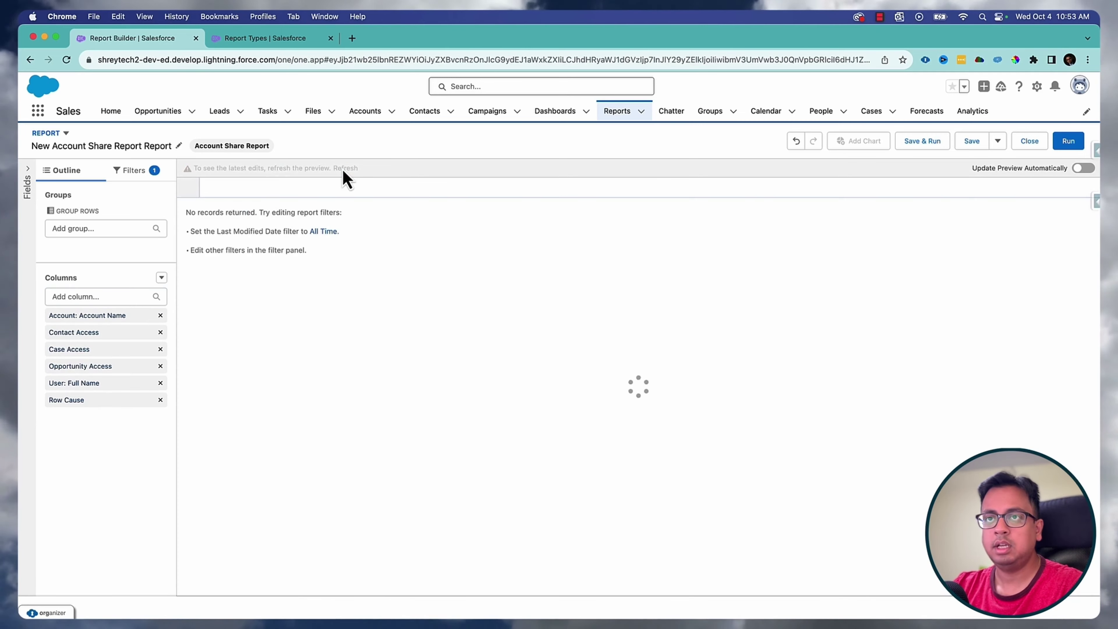
left_click(1069, 141)
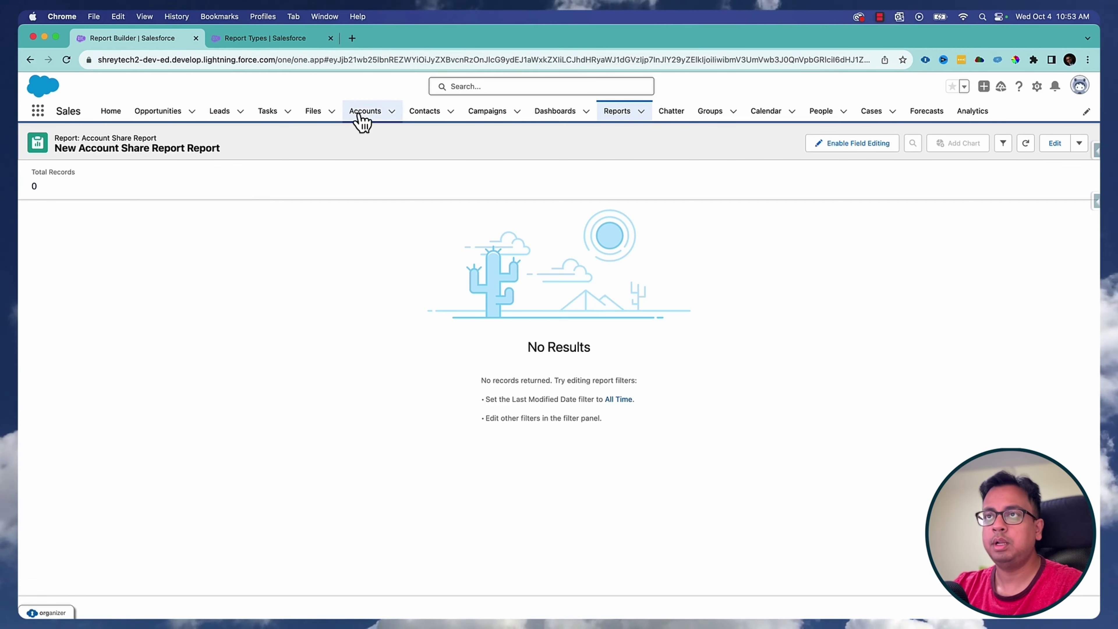
- Open the Edge Communications account in a separate browser tab and bring up its sharing settings
right_click(362, 121)
left_click(386, 125)
left_click(378, 42)
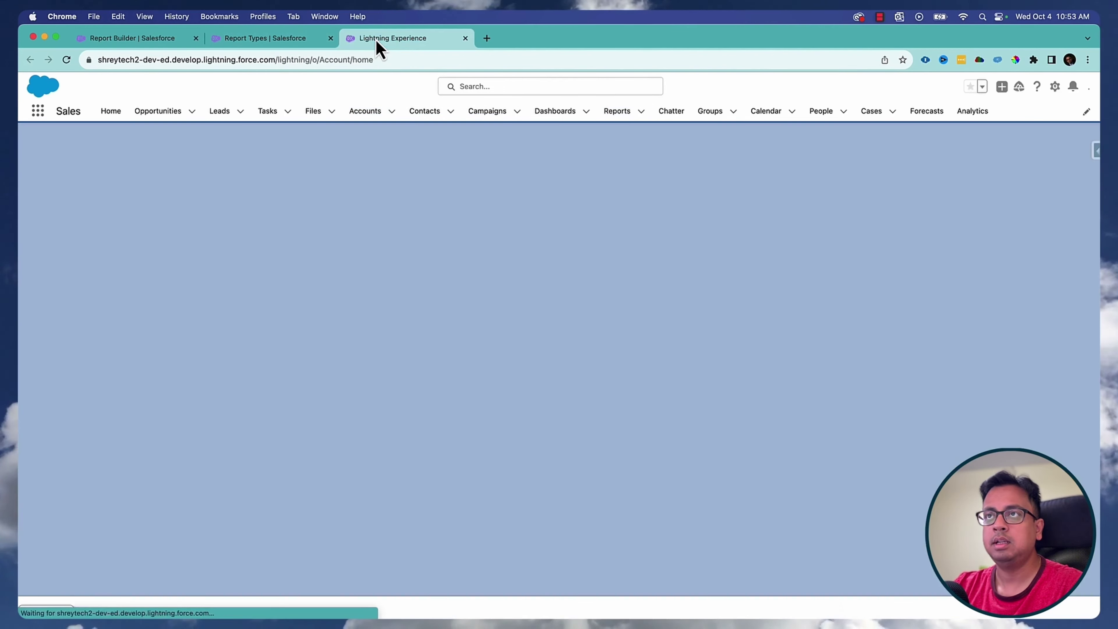
left_click(109, 215)
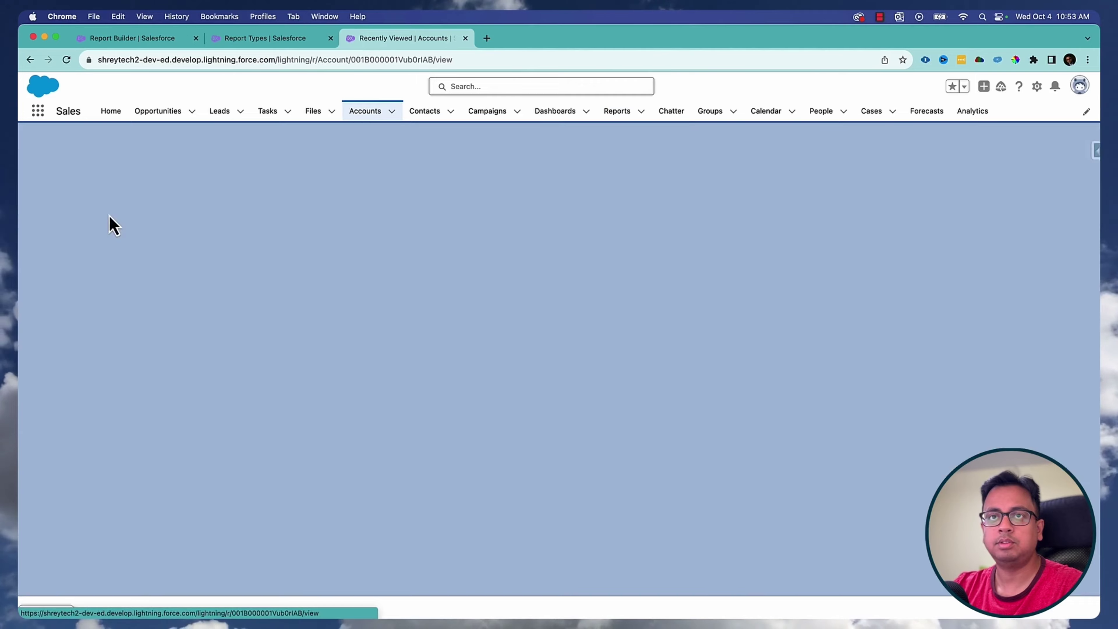
left_click(1074, 150)
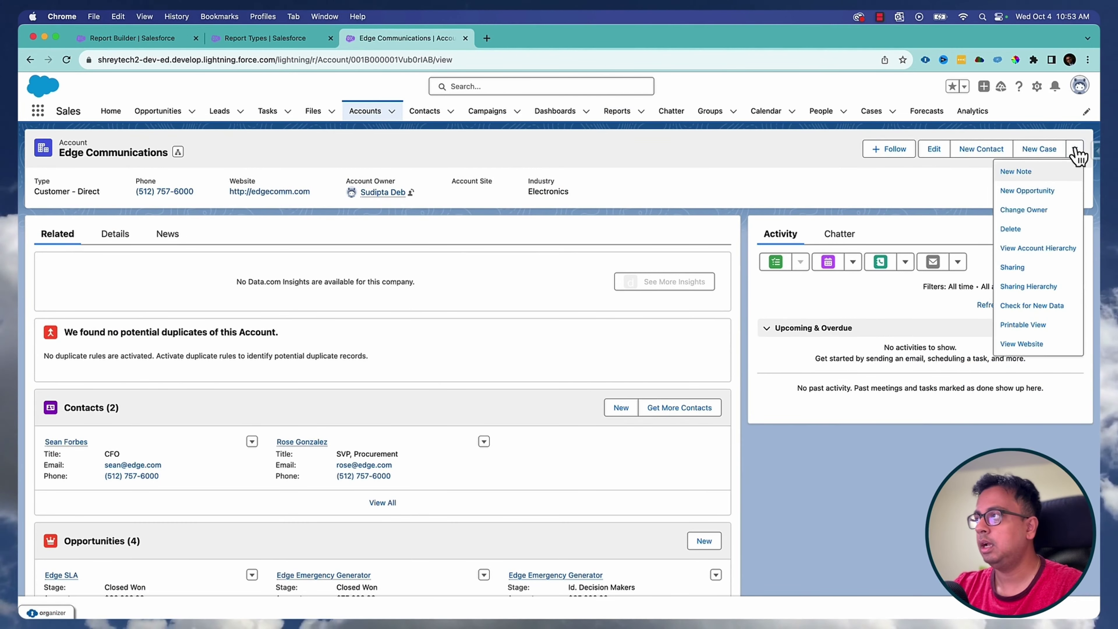
left_click(1014, 271)
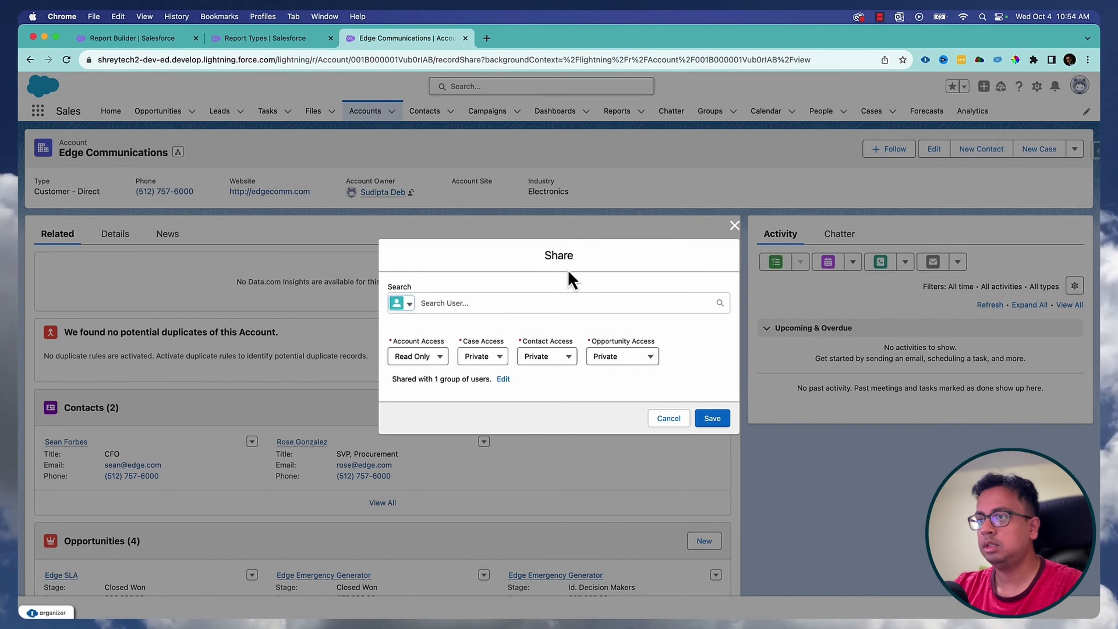
- Share the account with the chosen user, setting Case Access and Opportunity Access to Read Only, and save
left_click(514, 304)
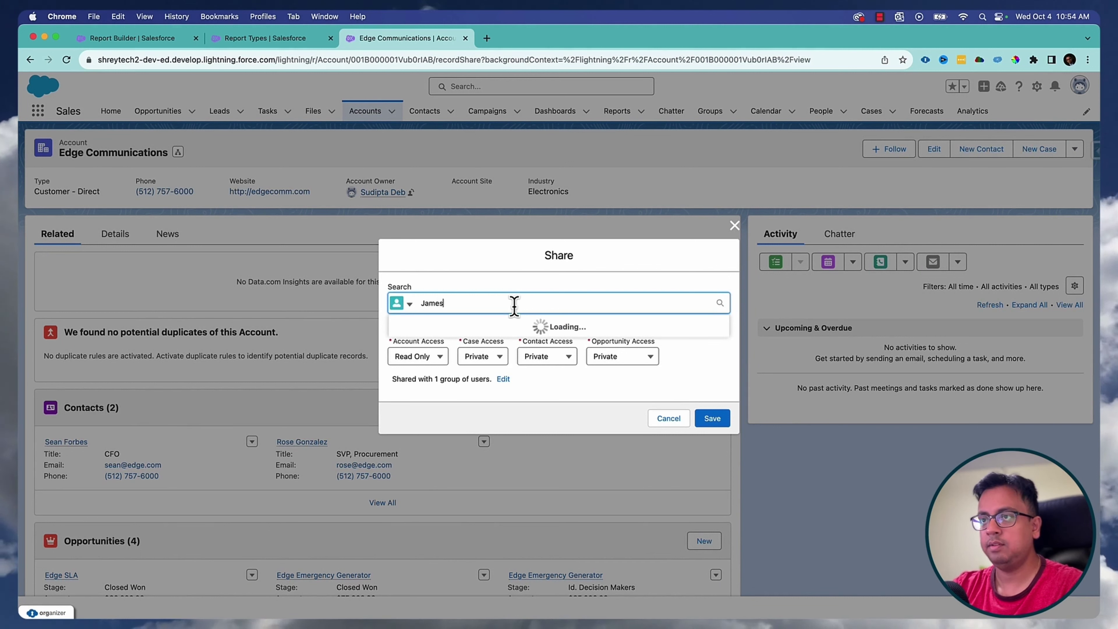
left_click(456, 326)
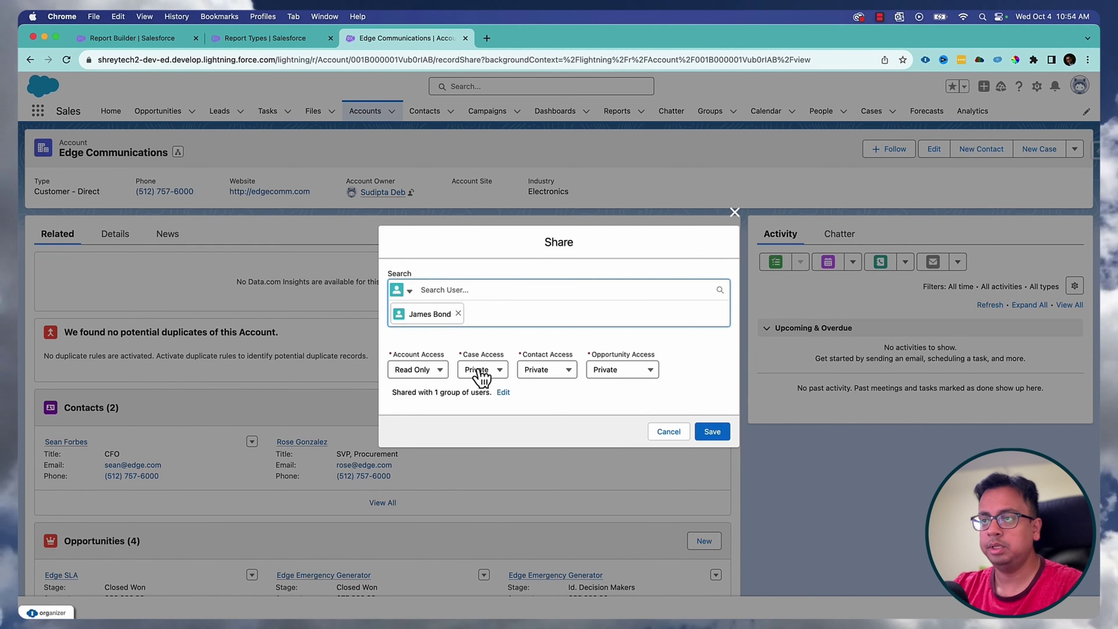
left_click(487, 374)
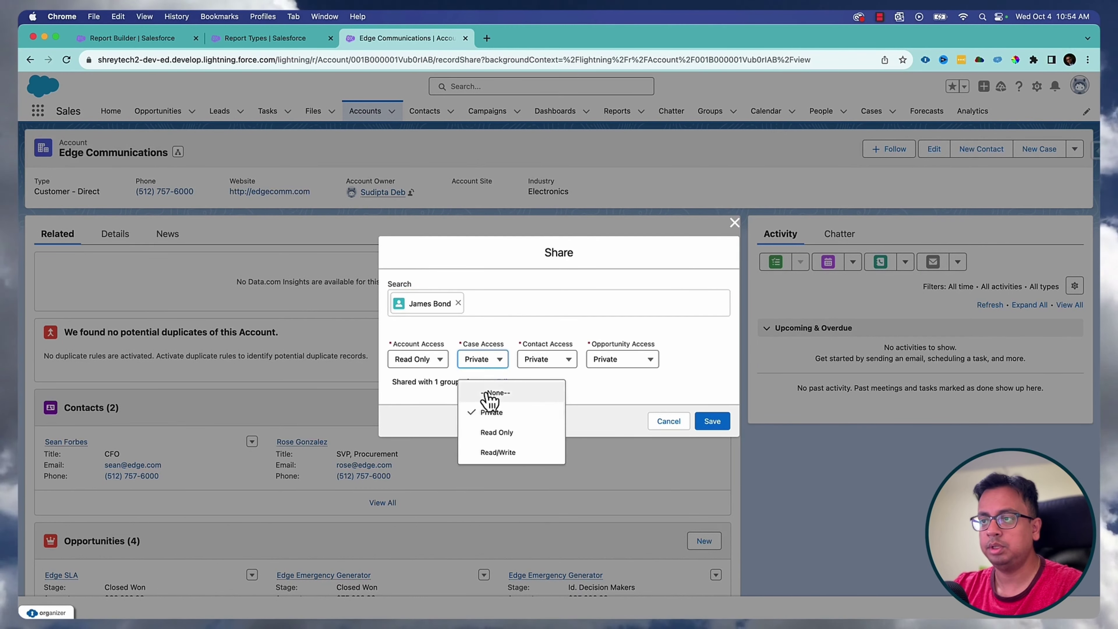
left_click(491, 431)
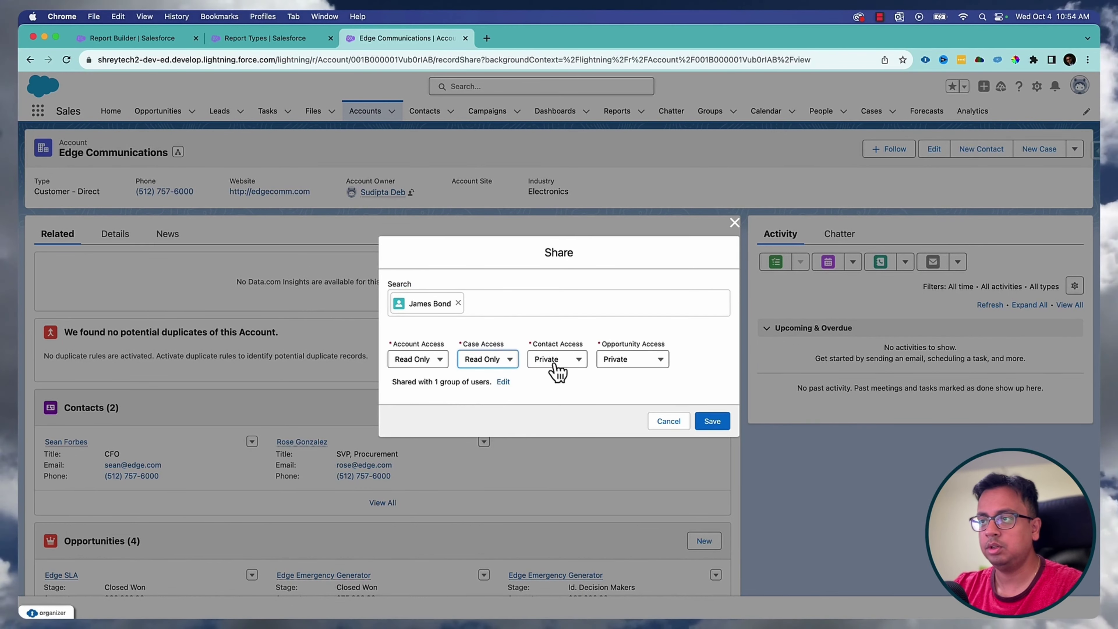
left_click(656, 361)
left_click(636, 423)
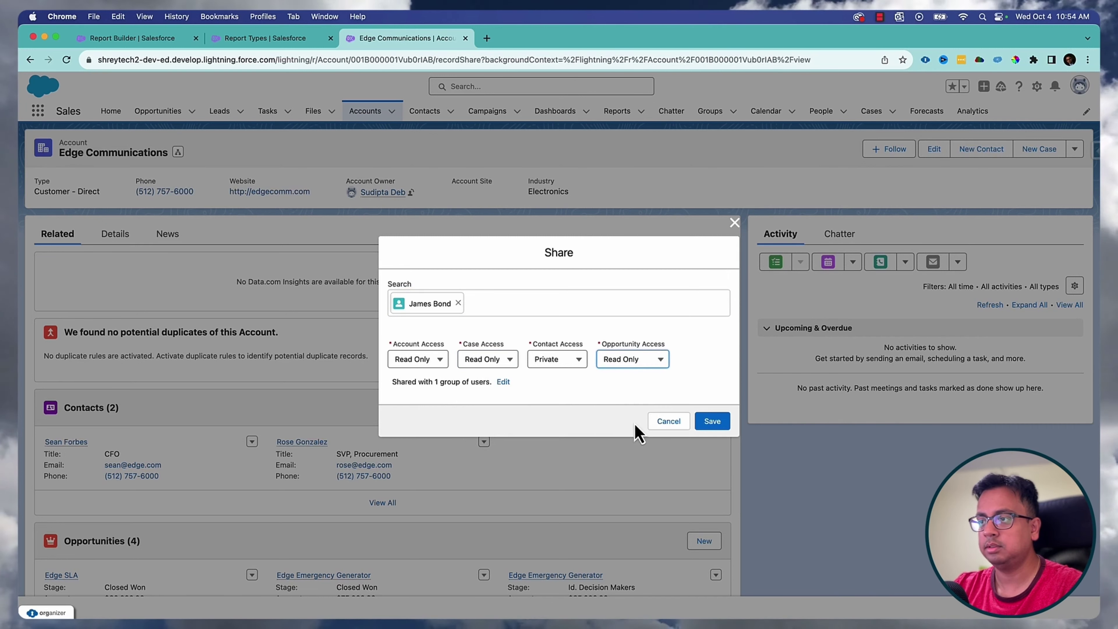
left_click(717, 424)
- Return to the Account Share report and close it
left_click(285, 42)
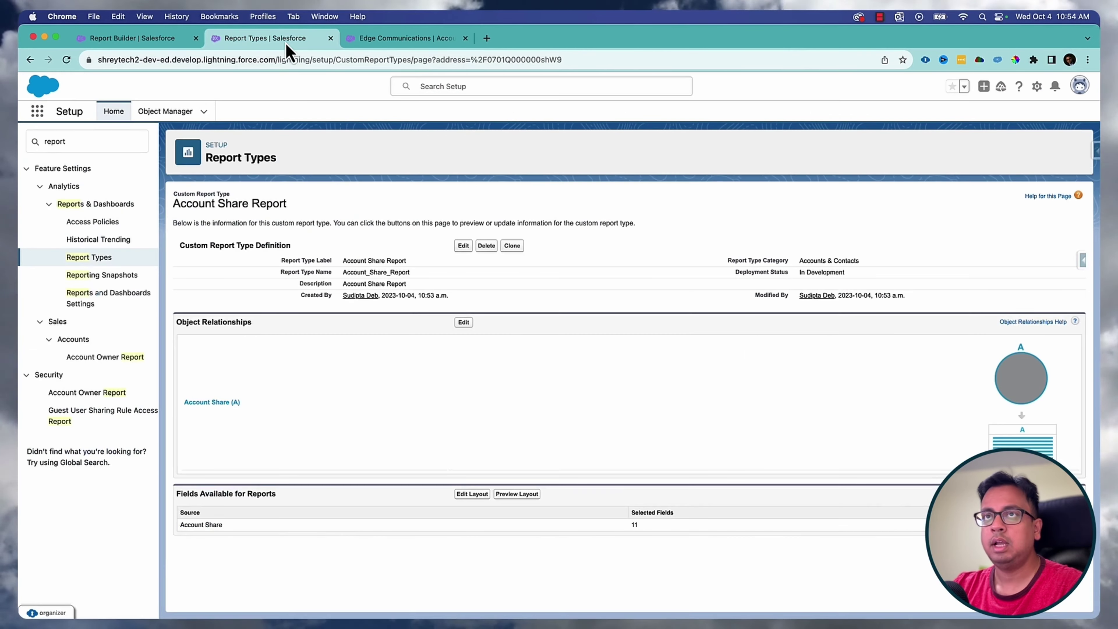
left_click(166, 39)
left_click(1032, 145)
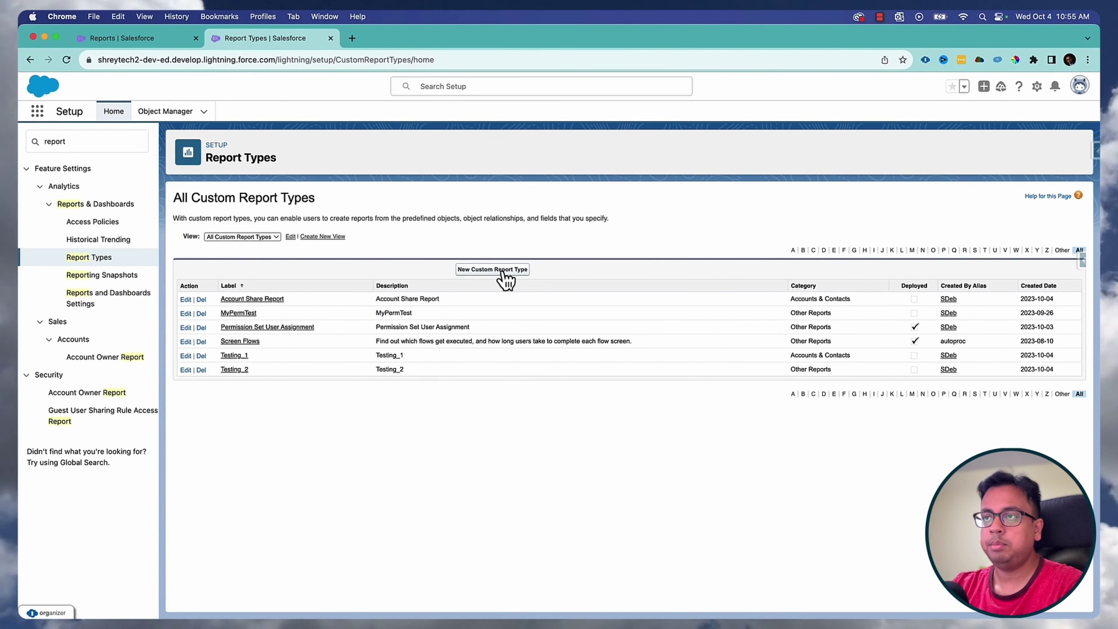
- Start a new custom report type with Group Member as its primary object
left_click(519, 274)
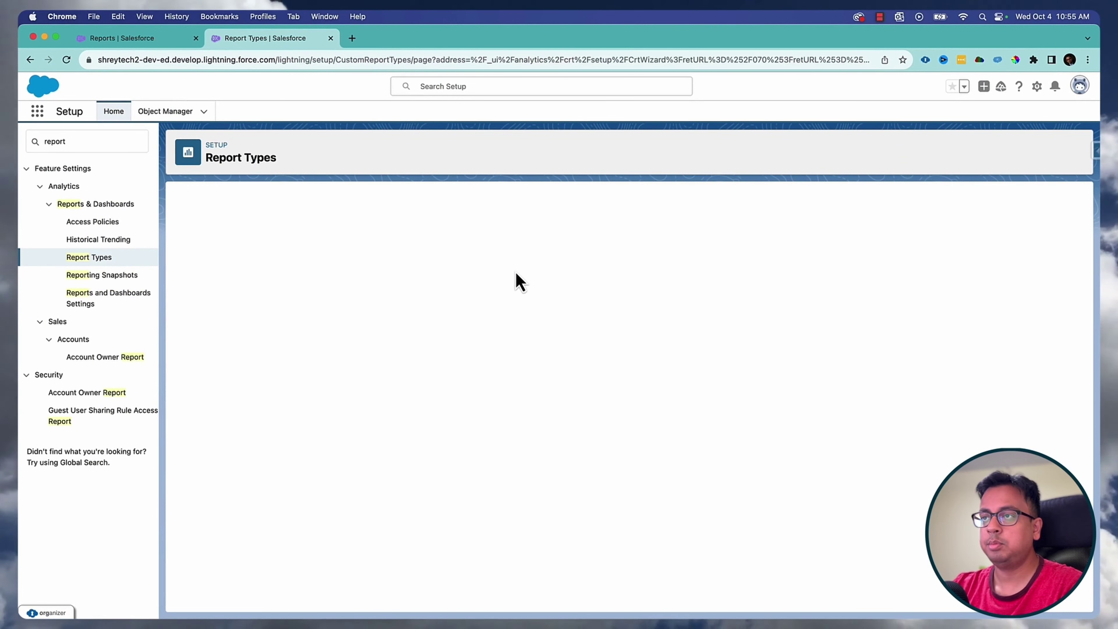
left_click(411, 322)
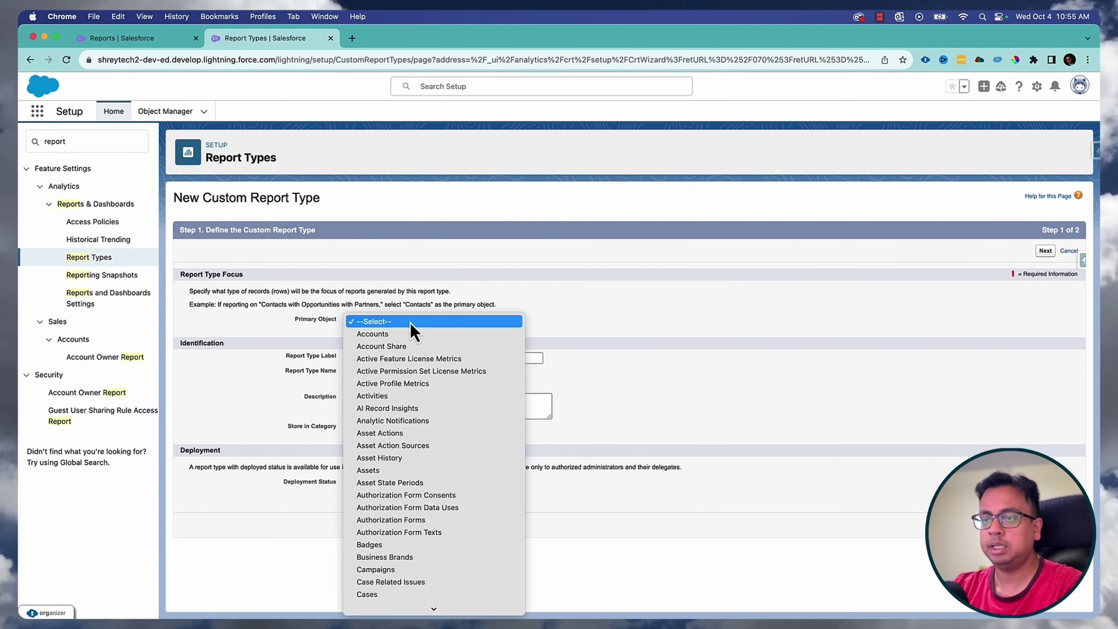
scroll(414, 441, "down", 10)
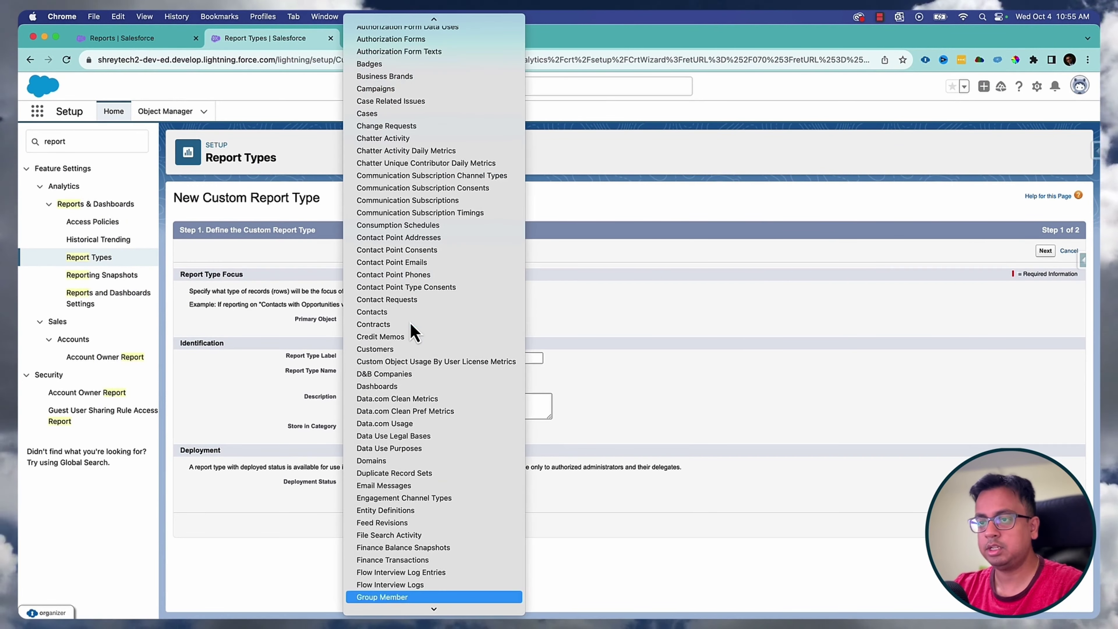
left_click(408, 599)
- Label the new report type Group Membership and fill in the matching report type name and description
left_click(412, 357)
type("G")
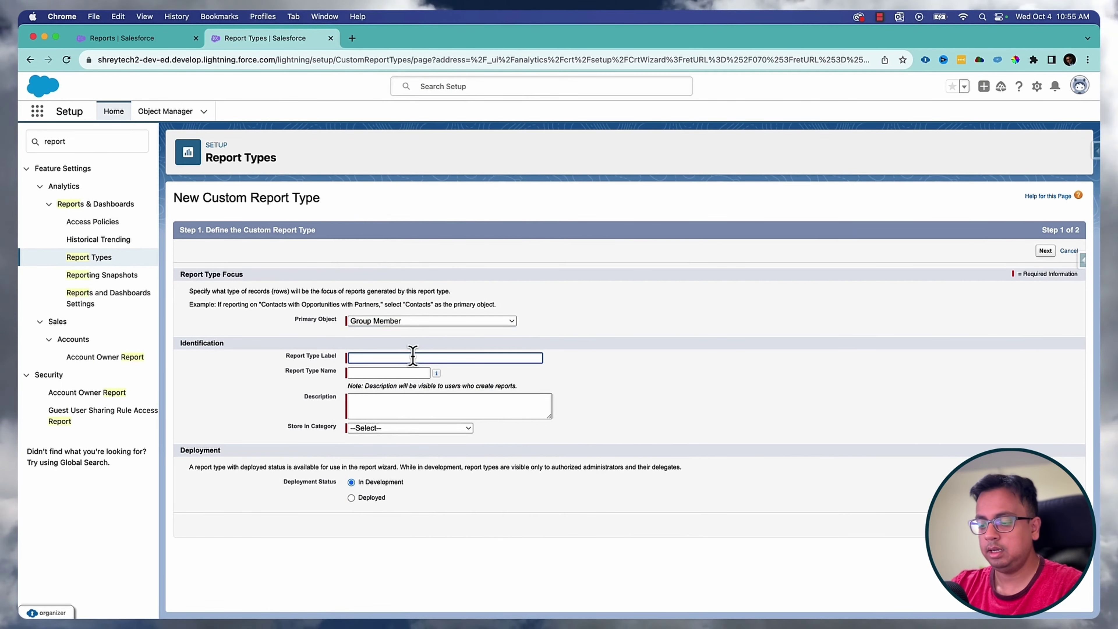
type("ro")
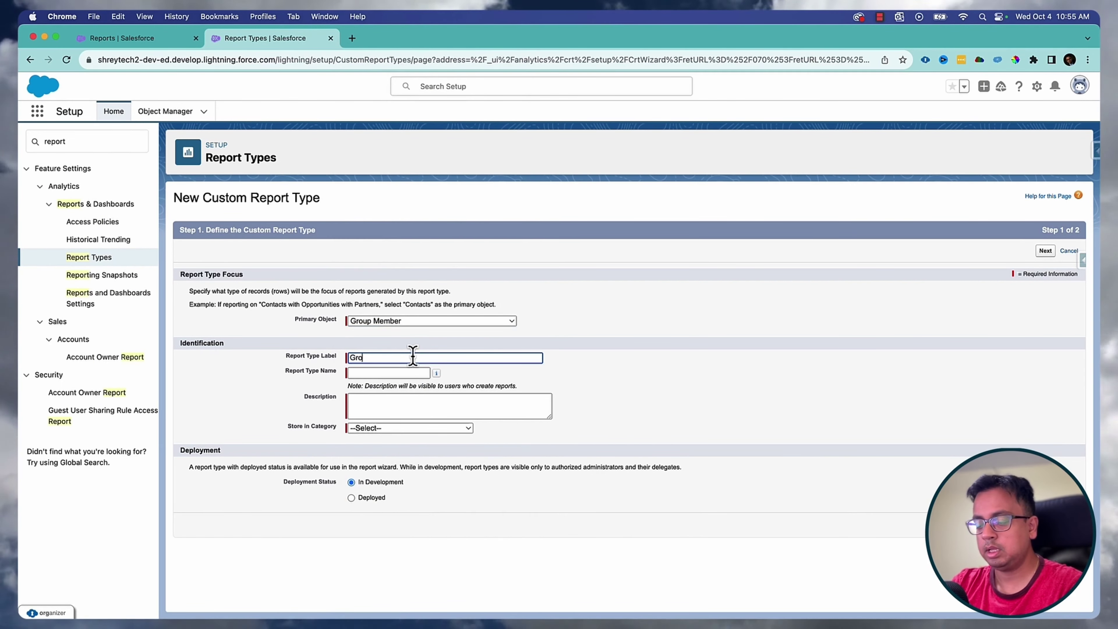
type("up Mem")
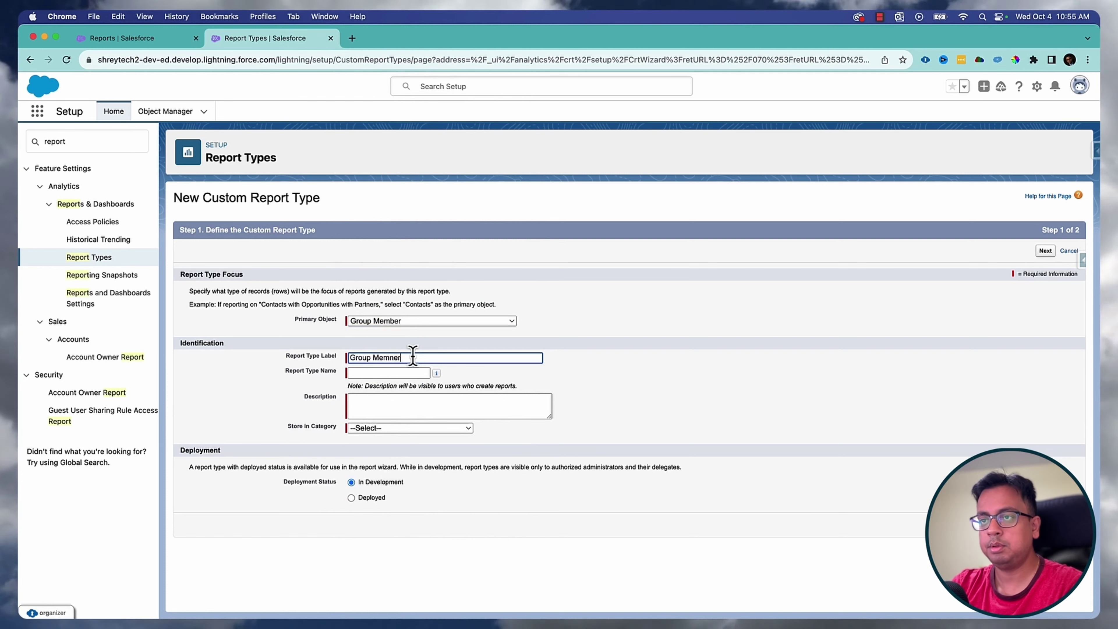
type("bers")
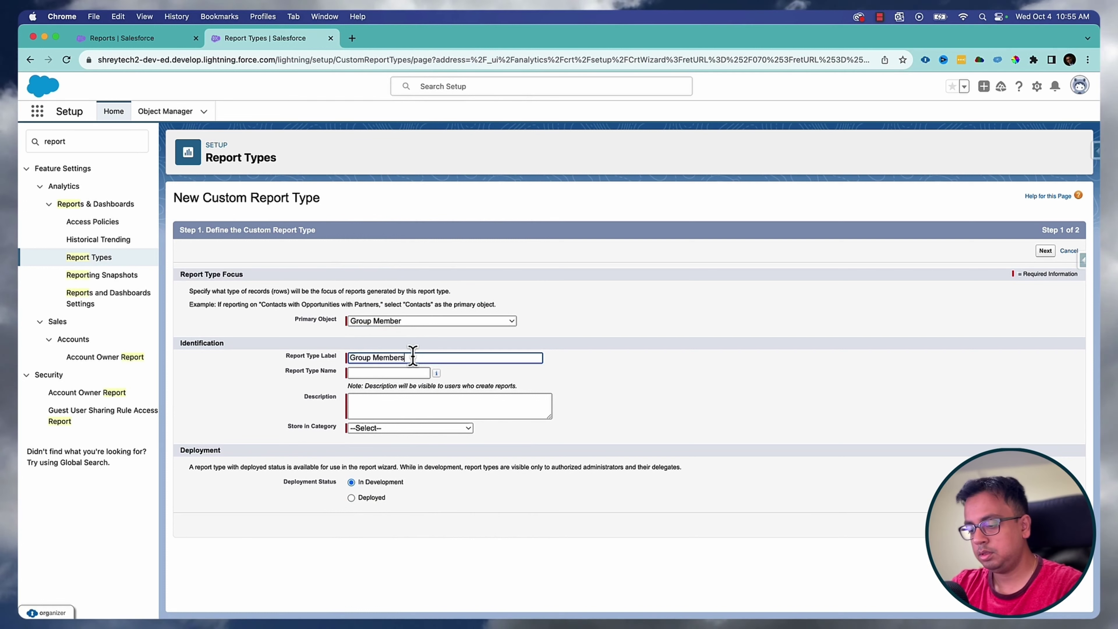
type("hi")
key("super+a")
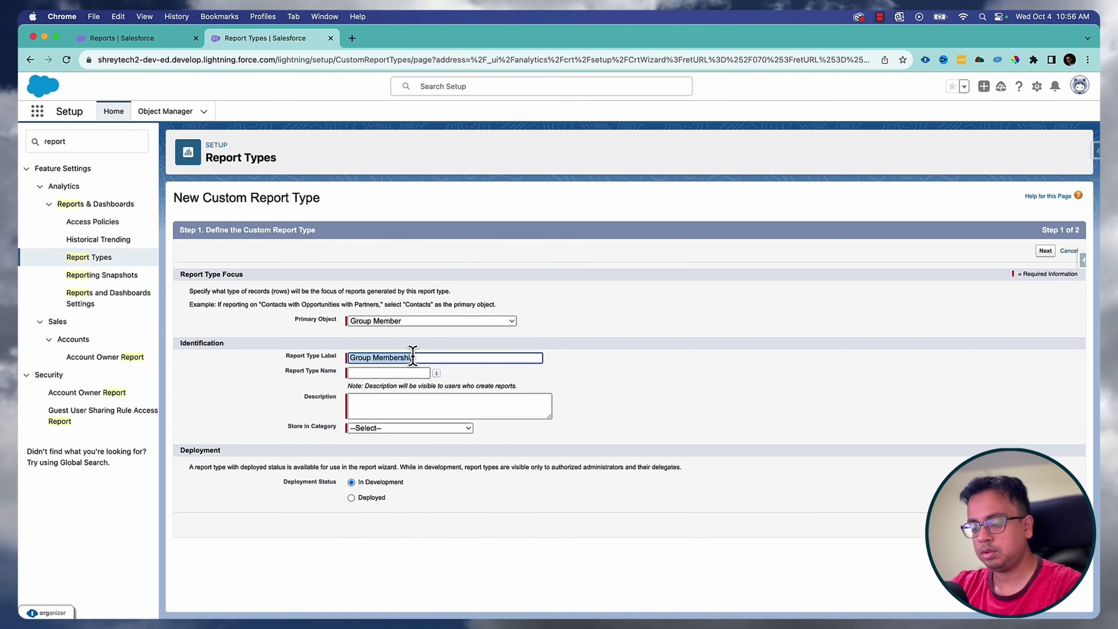
type("p")
key("Tab")
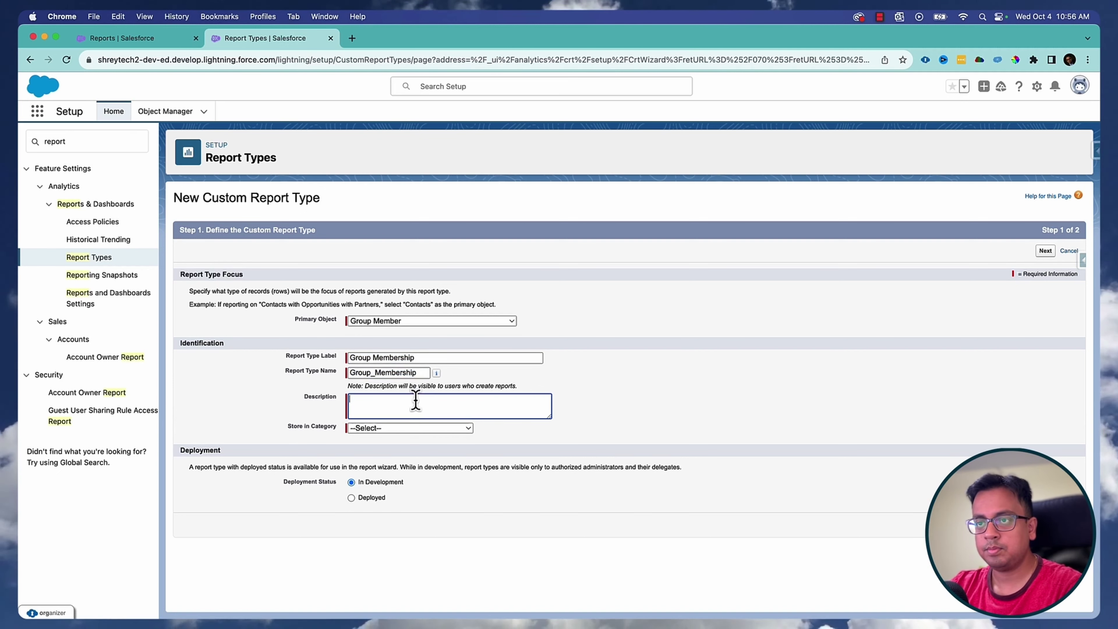
- Store the Group Membership report type in the Other Reports category and save it
left_click(410, 431)
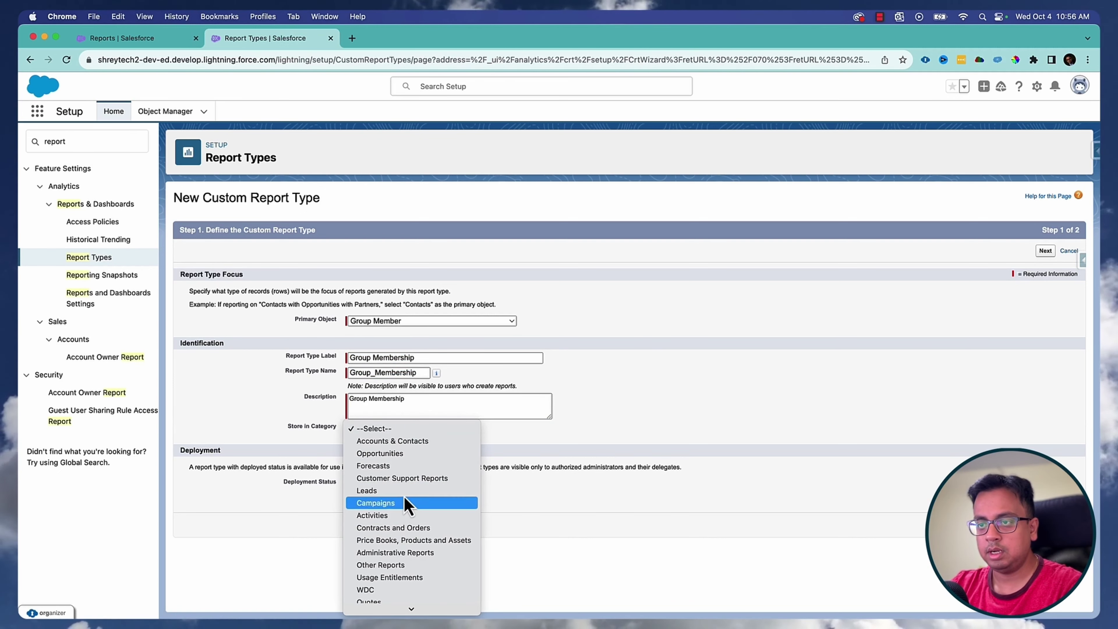
left_click(393, 566)
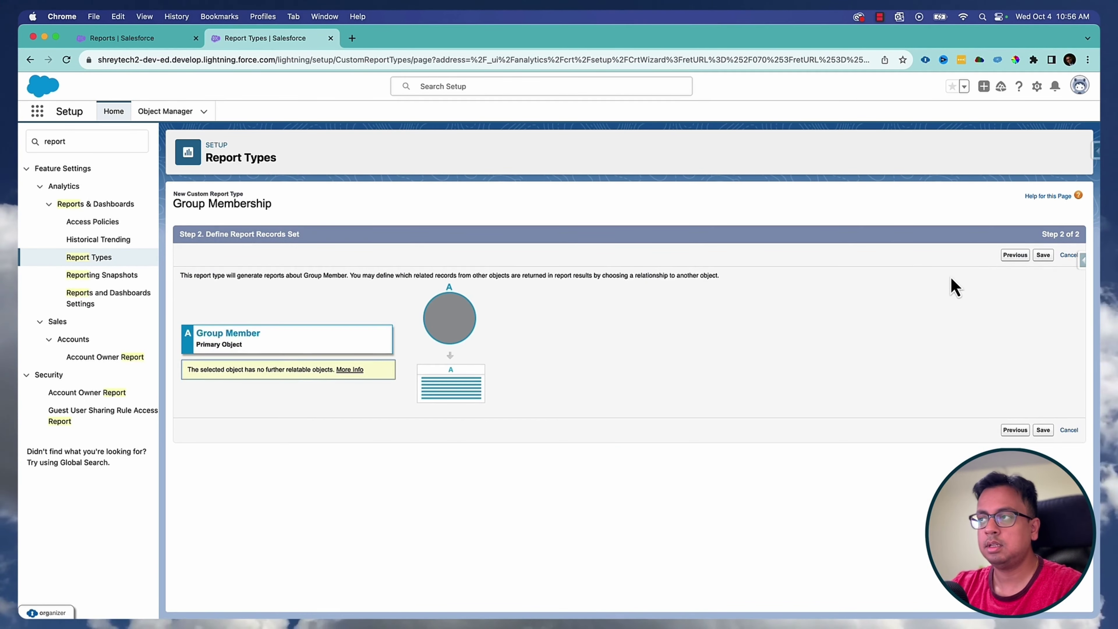
left_click(1041, 258)
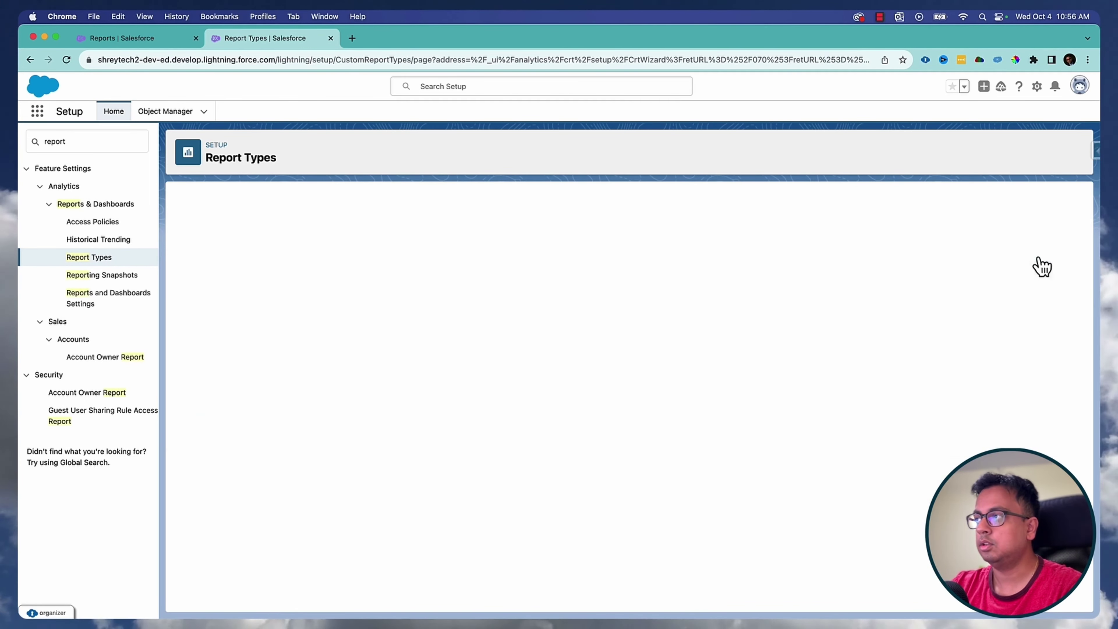
- Switch to the Reports browser tab and start a new report based on the Group Membership report type
left_click(175, 48)
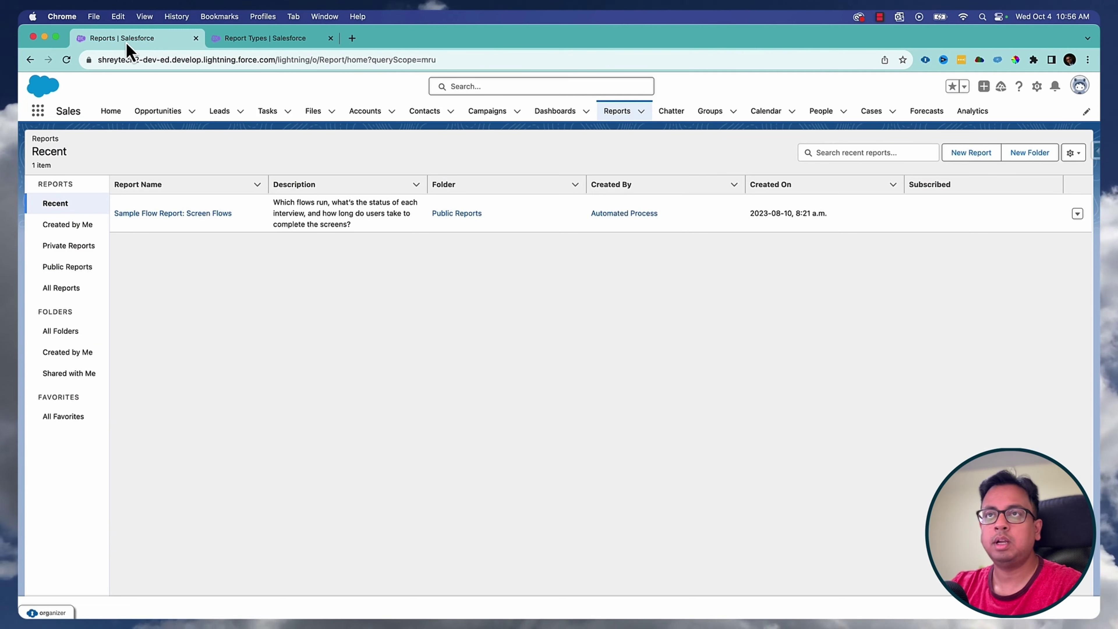
left_click(976, 154)
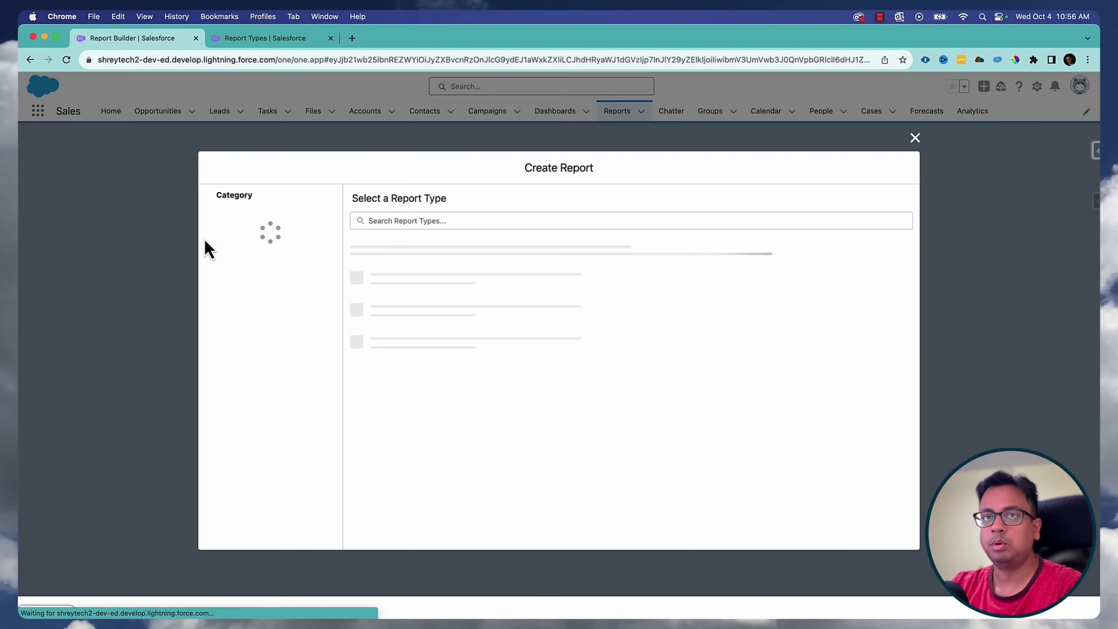
left_click(395, 220)
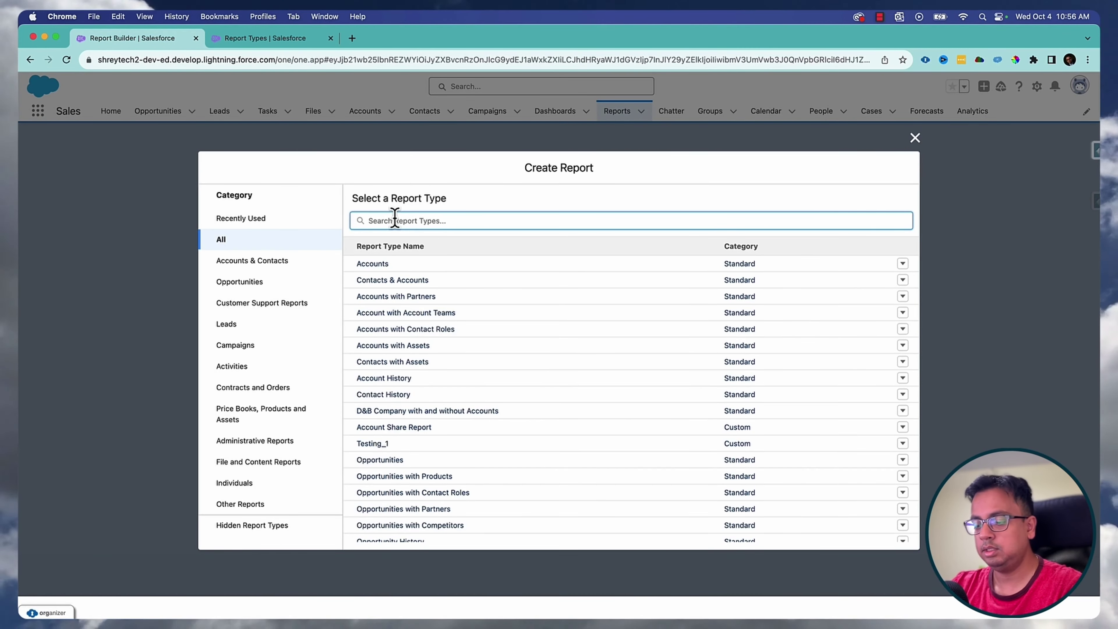
type("Group Membership")
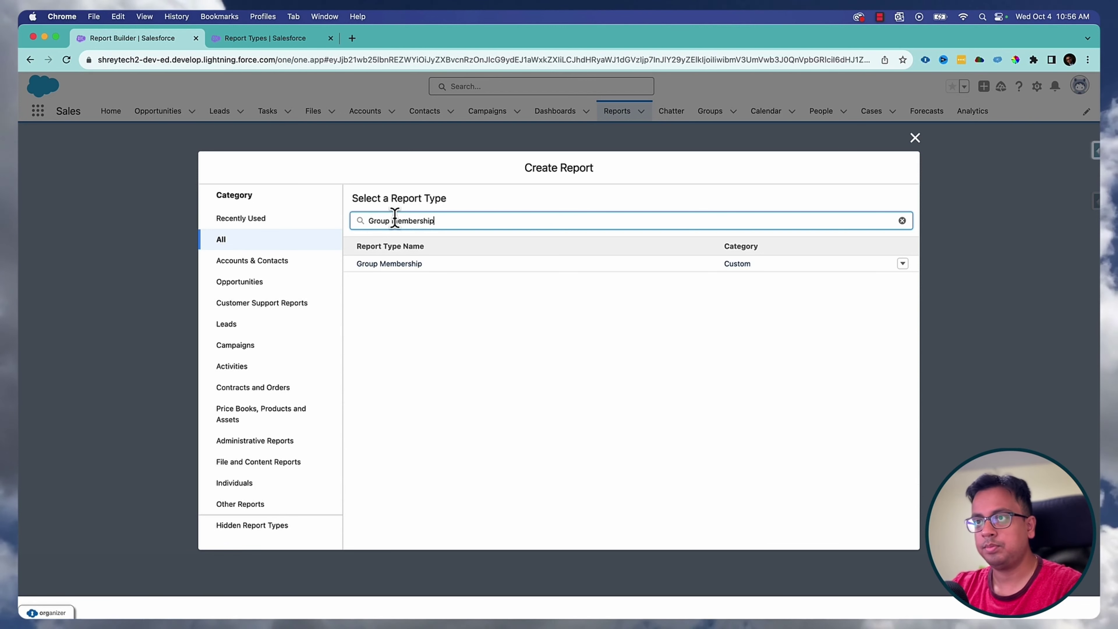
left_click(384, 264)
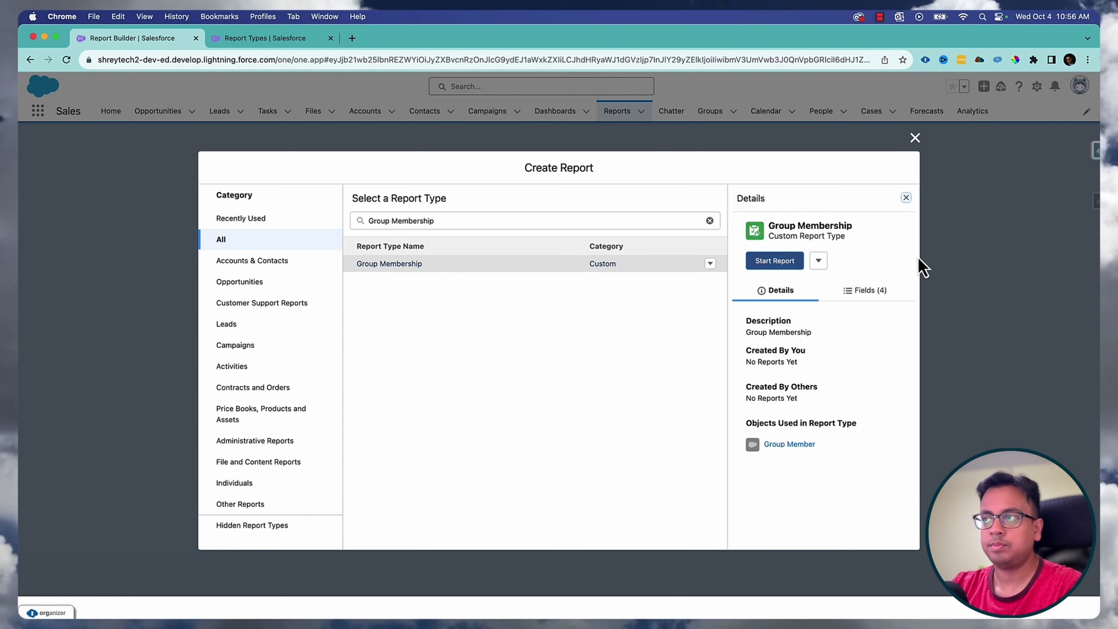
left_click(774, 261)
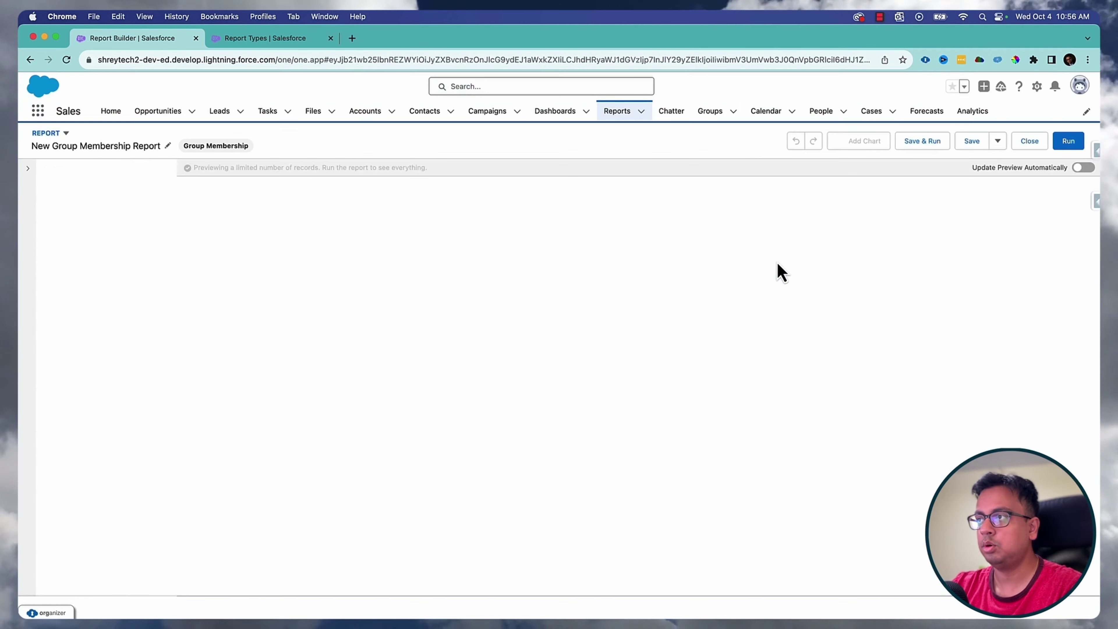
- Add the Group: Name and User: Full Name columns, refresh the preview and run the report
left_click(126, 297)
left_click(104, 337)
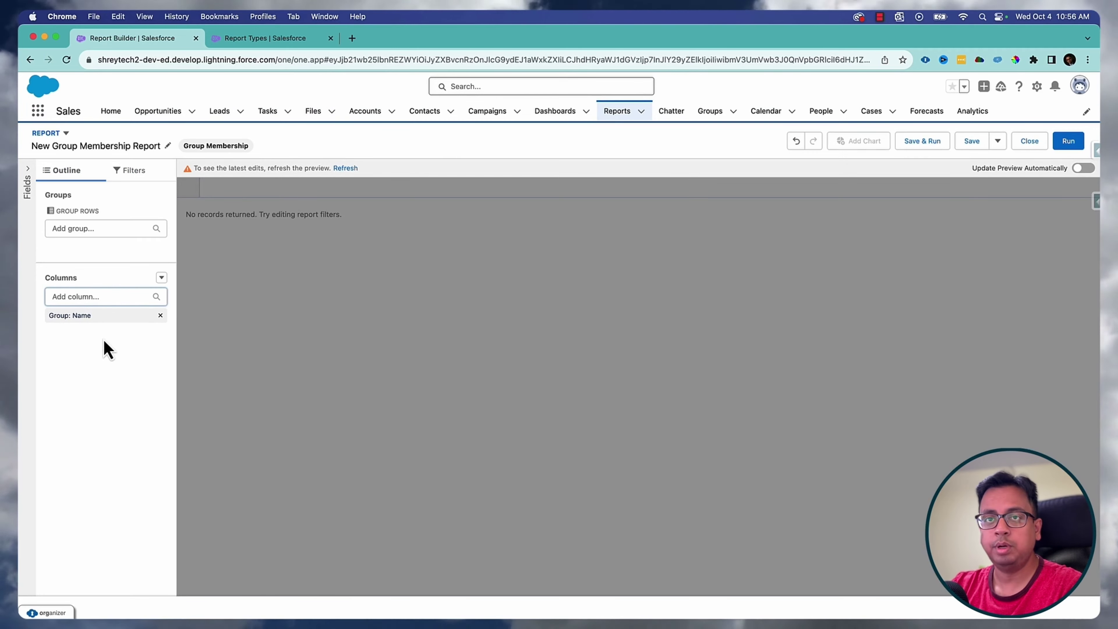
left_click(116, 297)
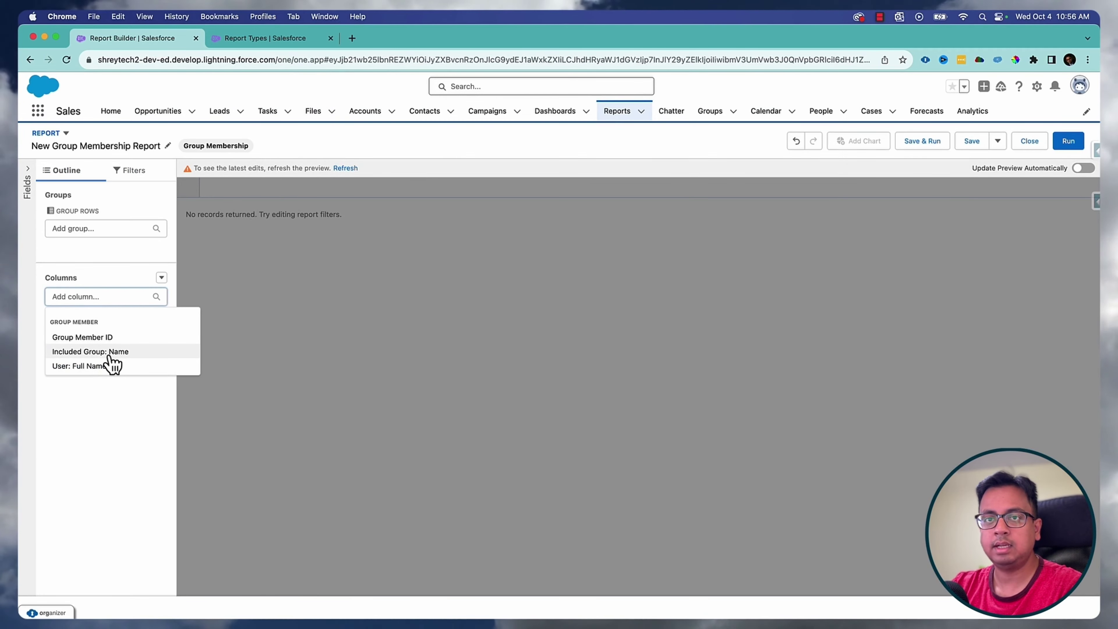
left_click(106, 368)
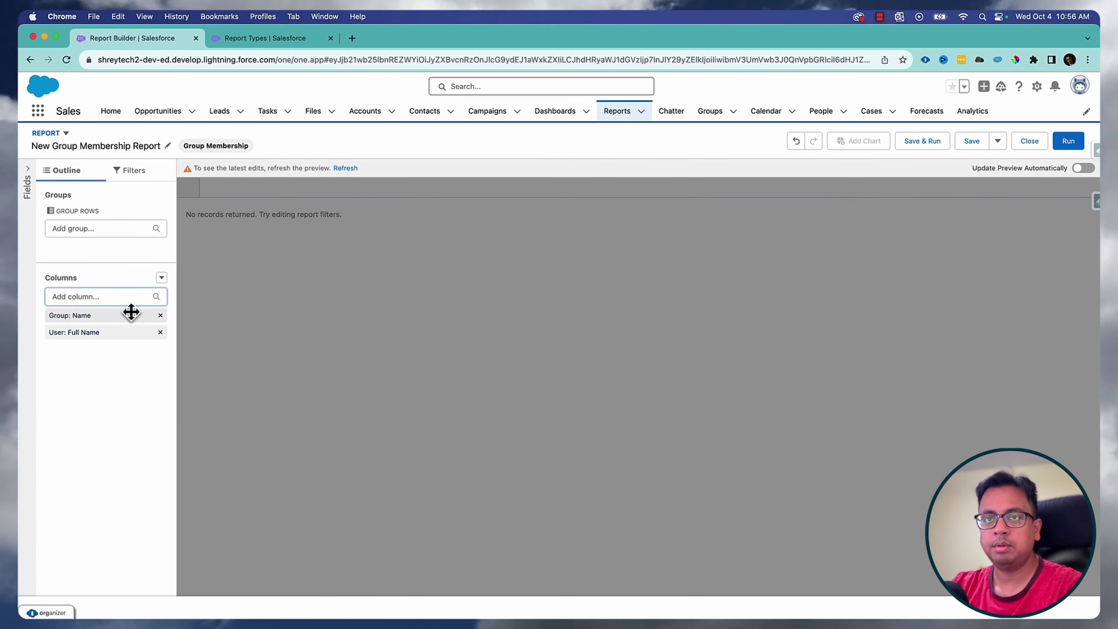
left_click(346, 169)
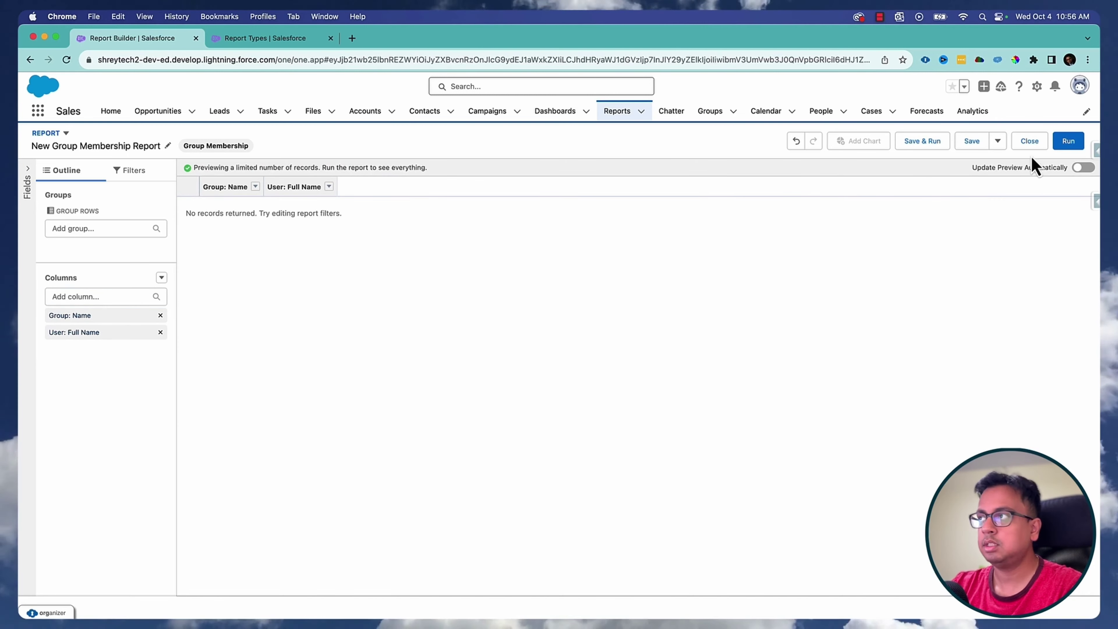
left_click(1069, 141)
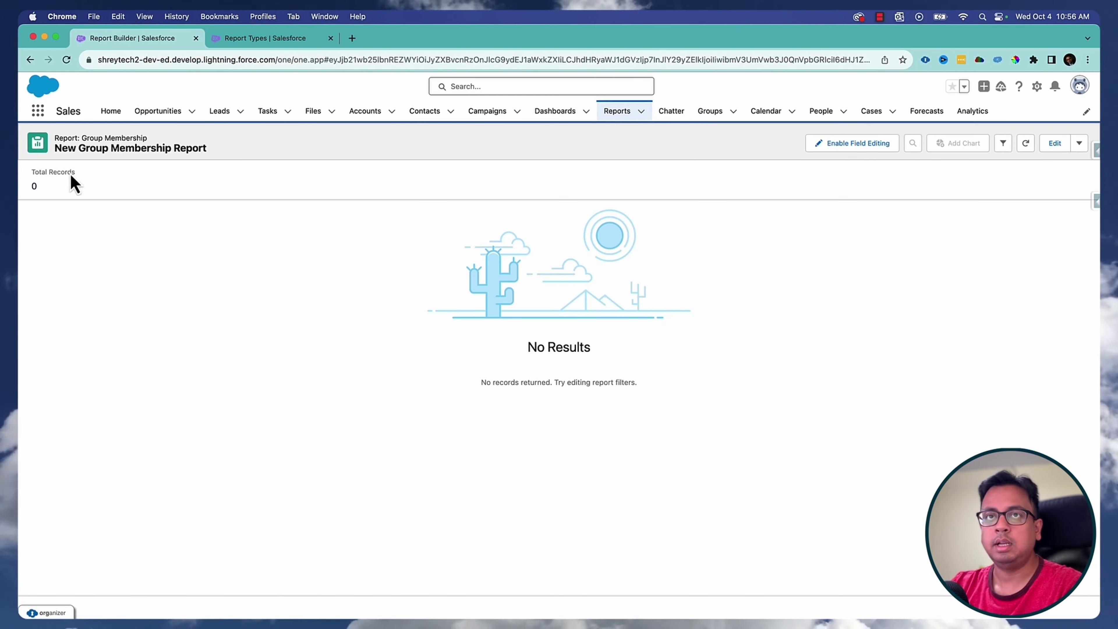
- Return to Setup, find Public Groups and start a new public group labelled Hello World
left_click(265, 39)
left_click(110, 140)
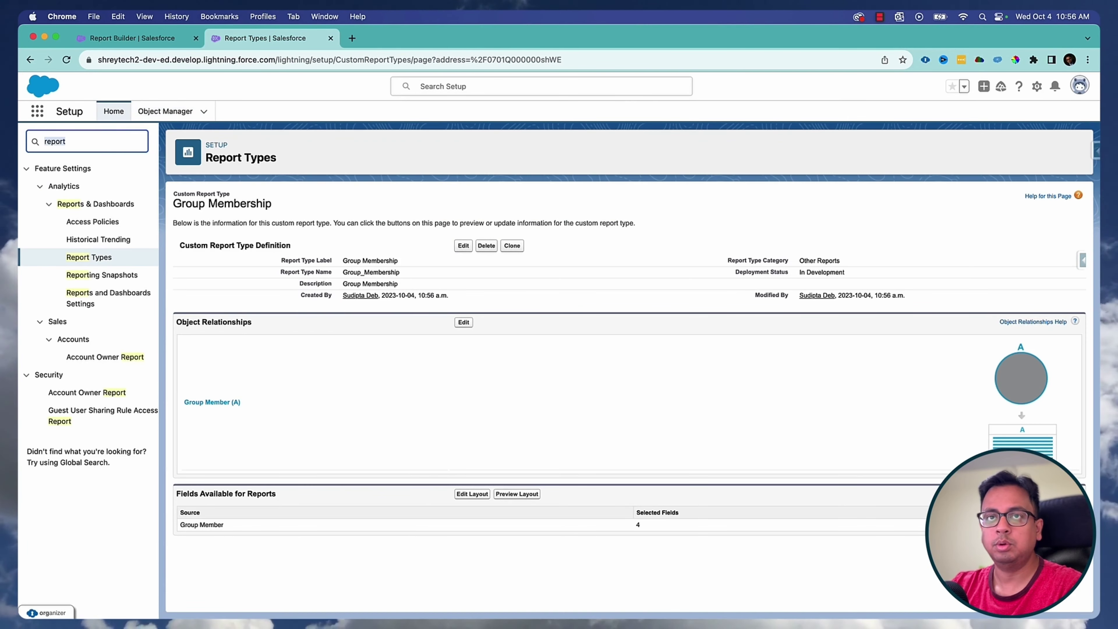
type("group")
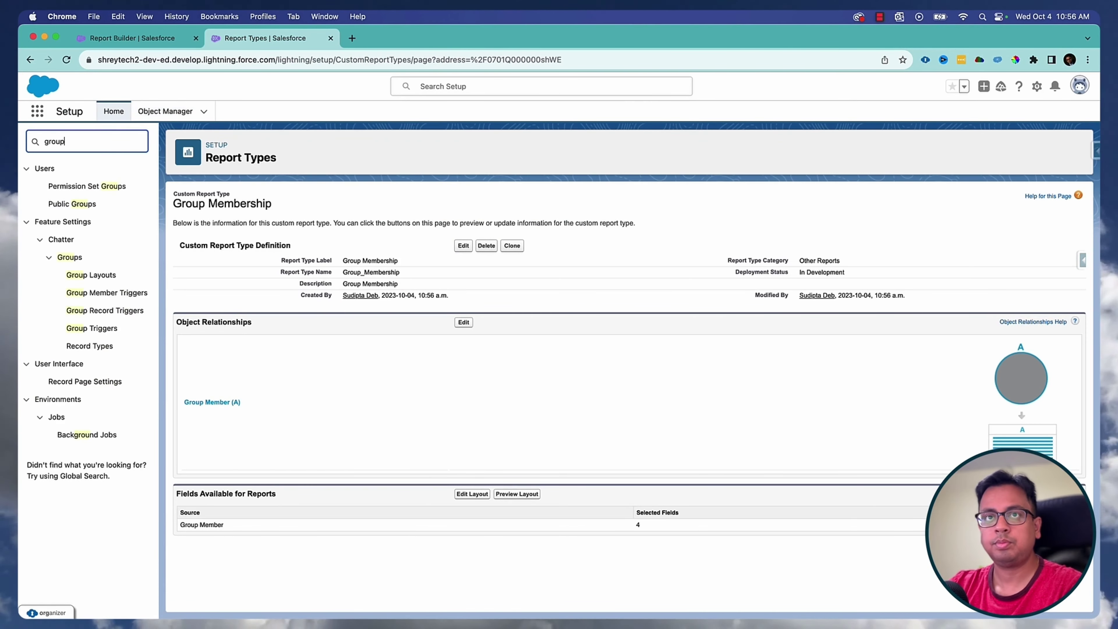
left_click(84, 205)
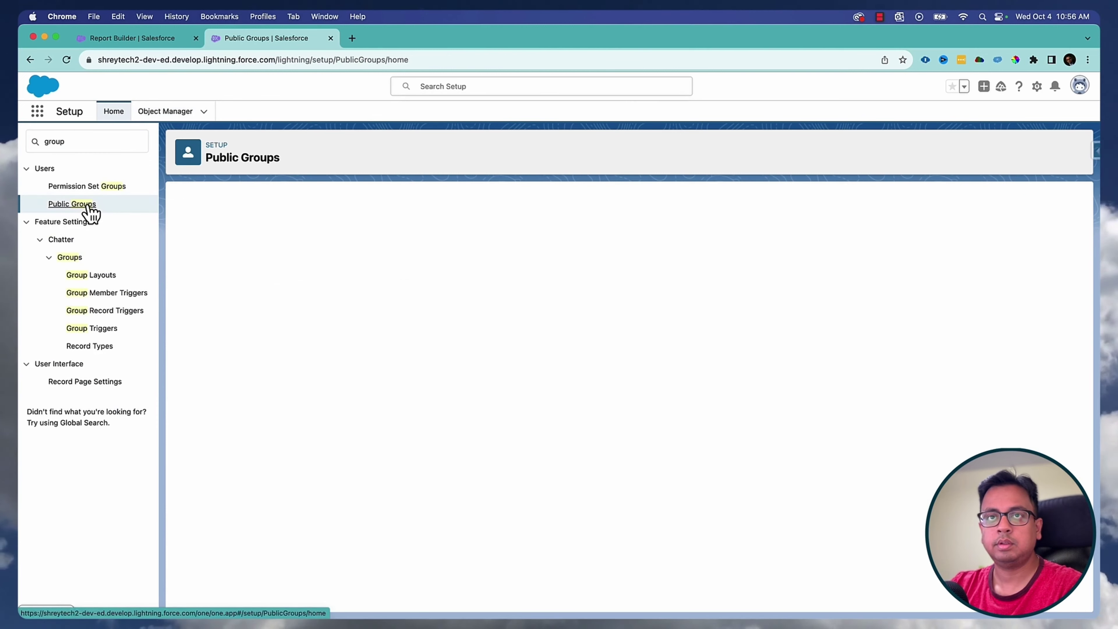
left_click(628, 267)
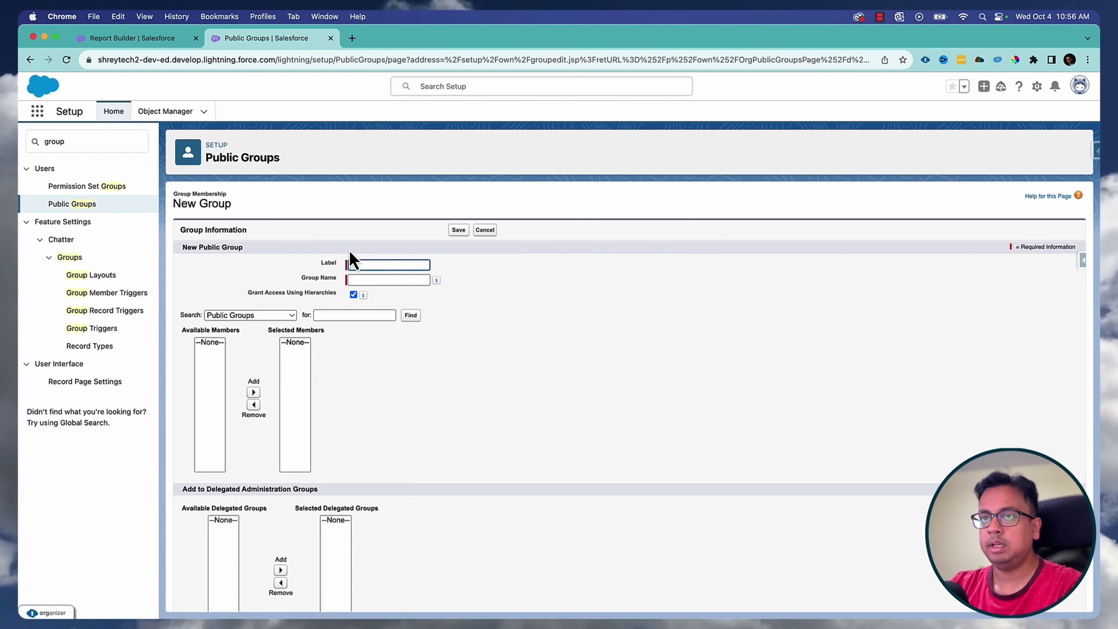
type("Hello World")
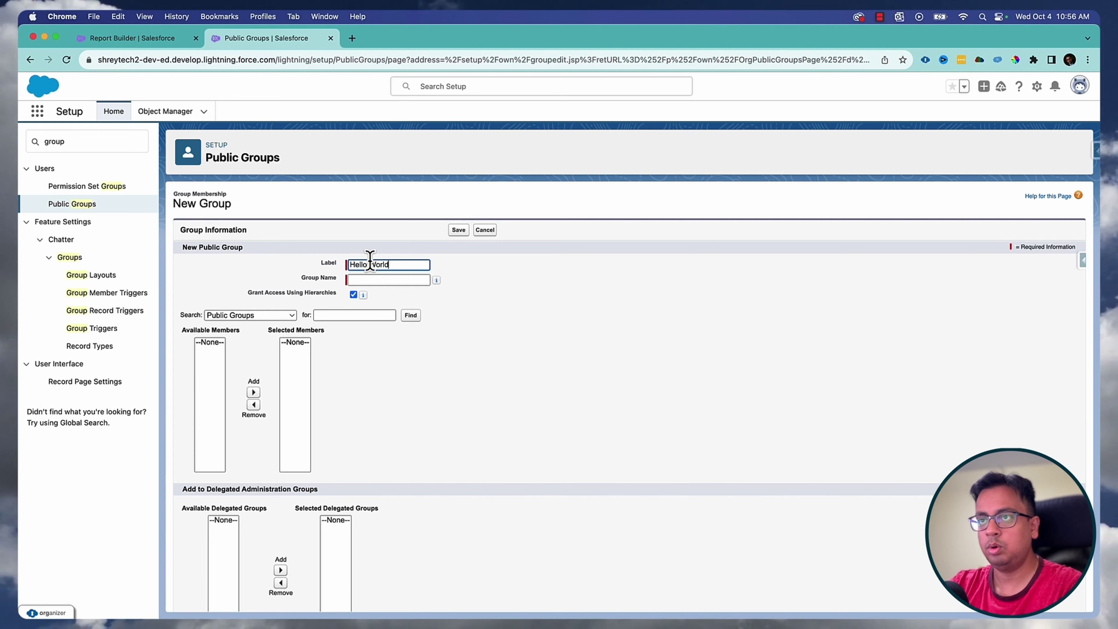
key("Tab")
- Add all available users as members of the Hello World group and save it
left_click(282, 315)
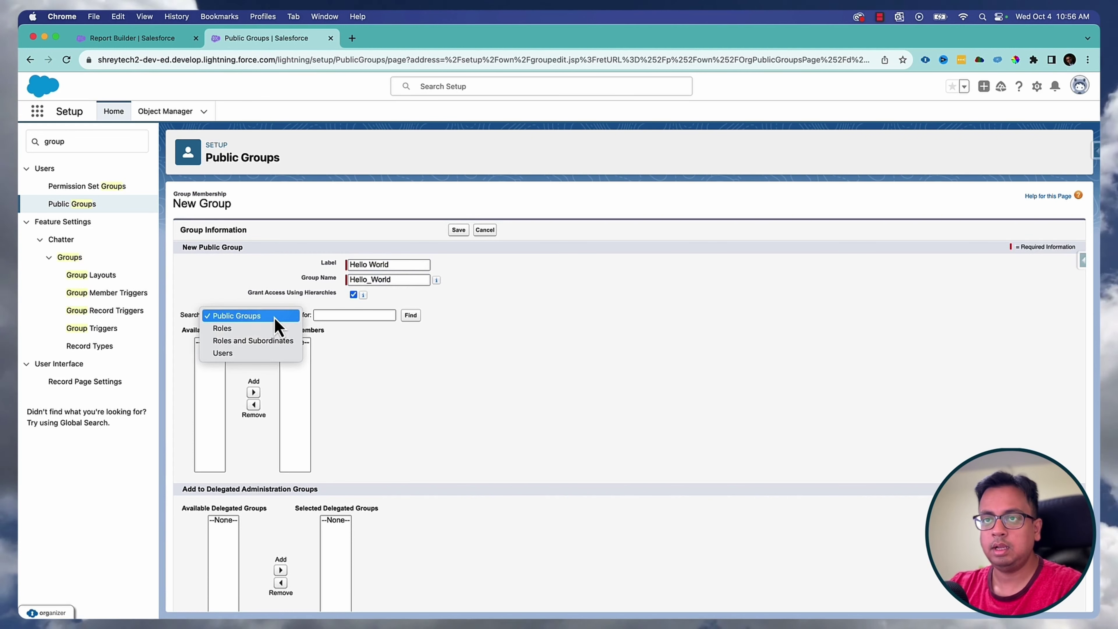
left_click(264, 354)
left_click(220, 344)
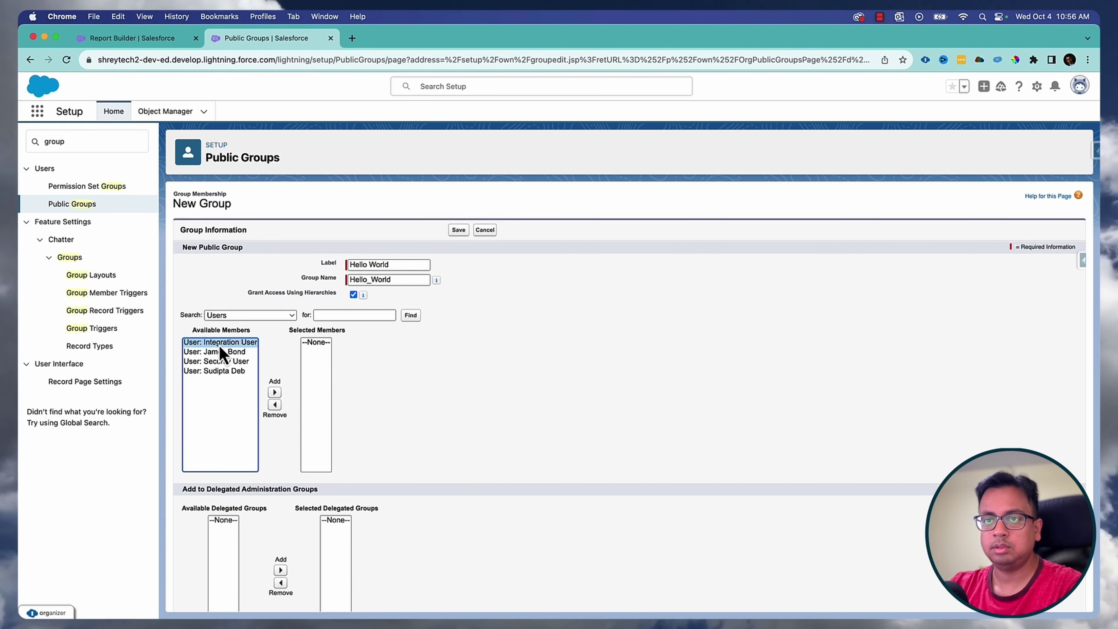
left_click(218, 372, "shift")
left_click(274, 391)
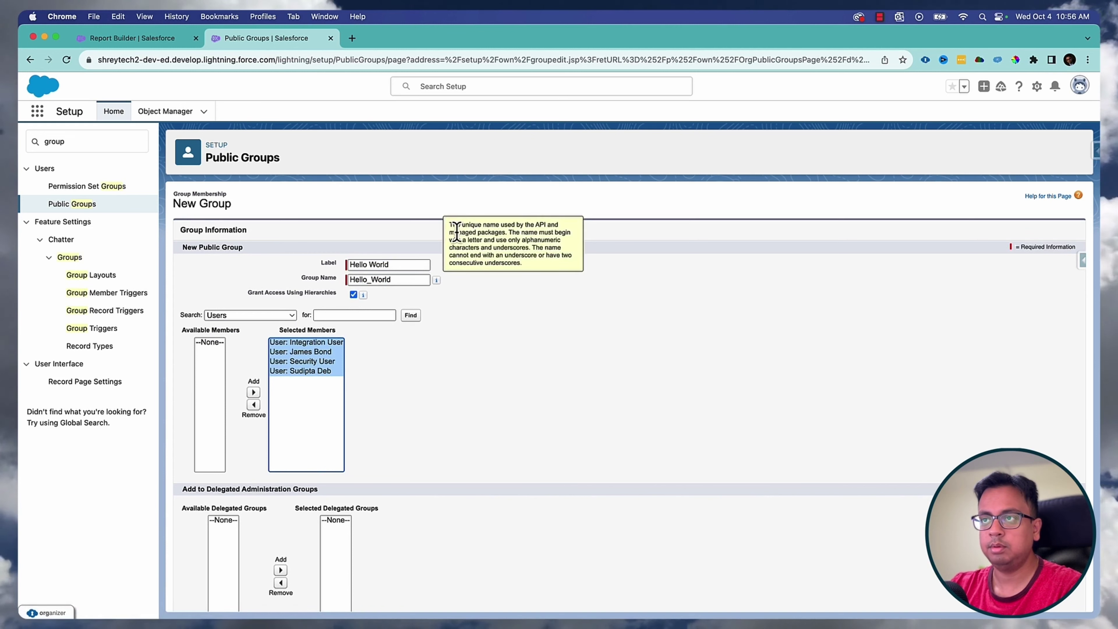
left_click(558, 425)
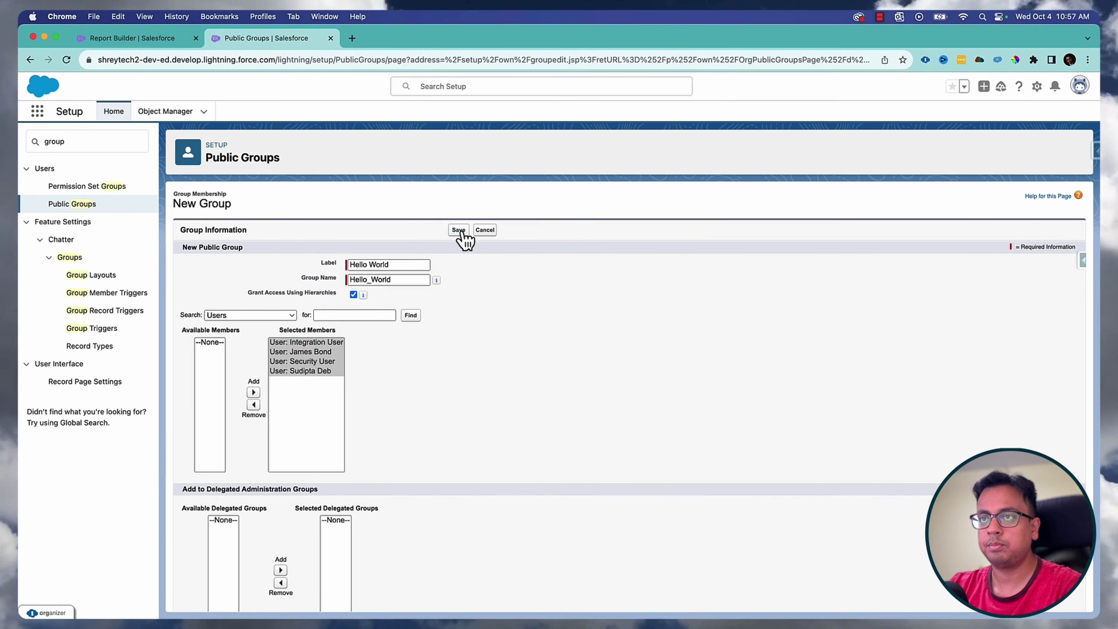
left_click(460, 231)
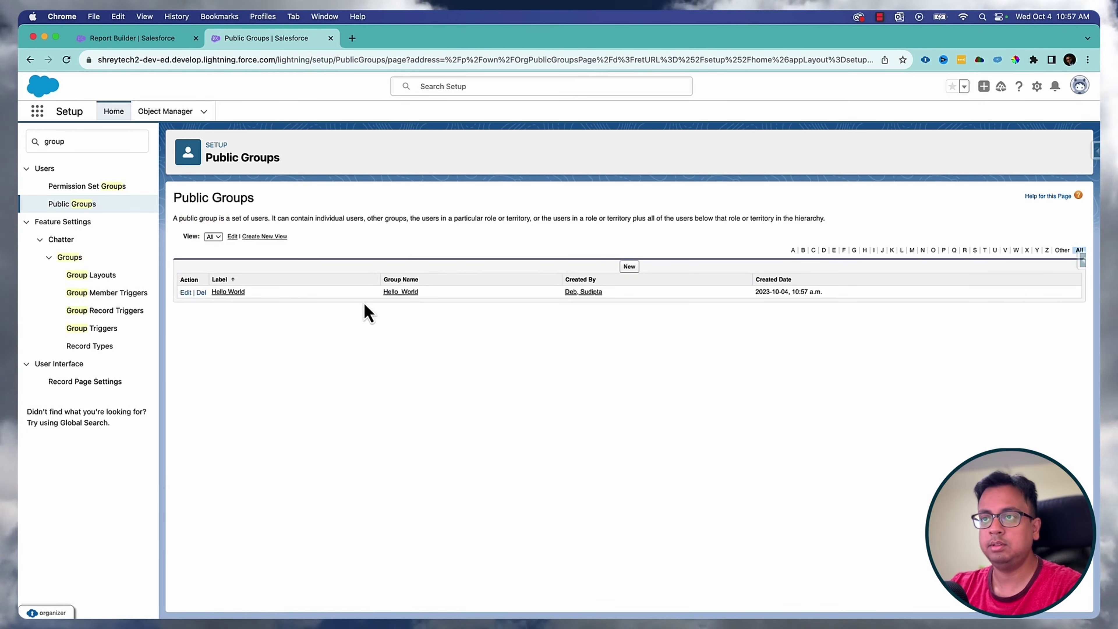
- Return to the Group Membership report and refresh its results
left_click(141, 37)
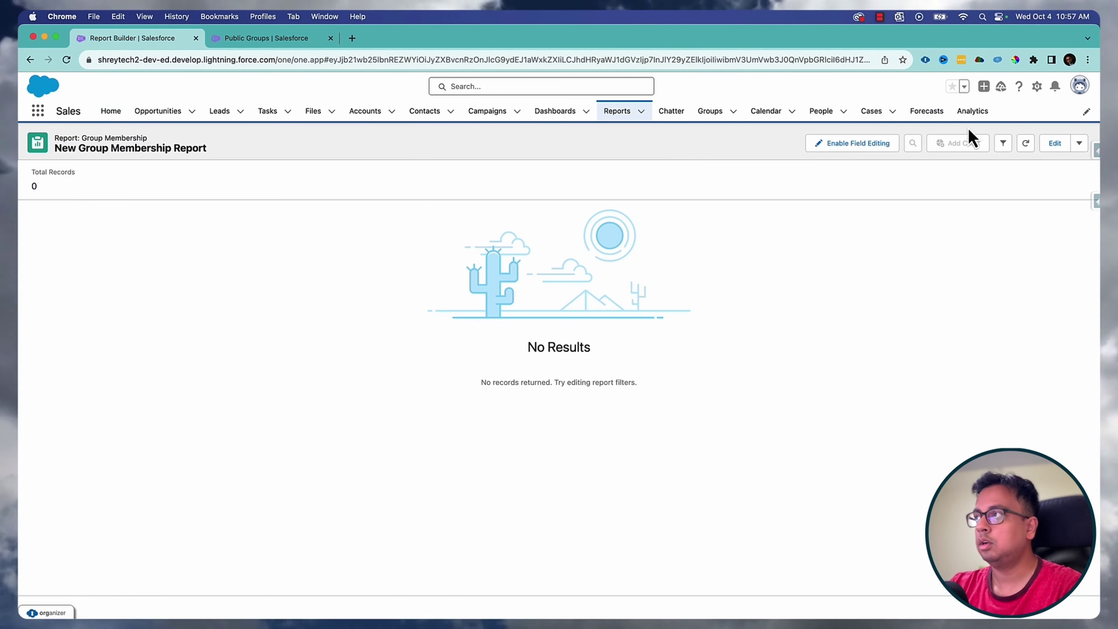
left_click(1030, 149)
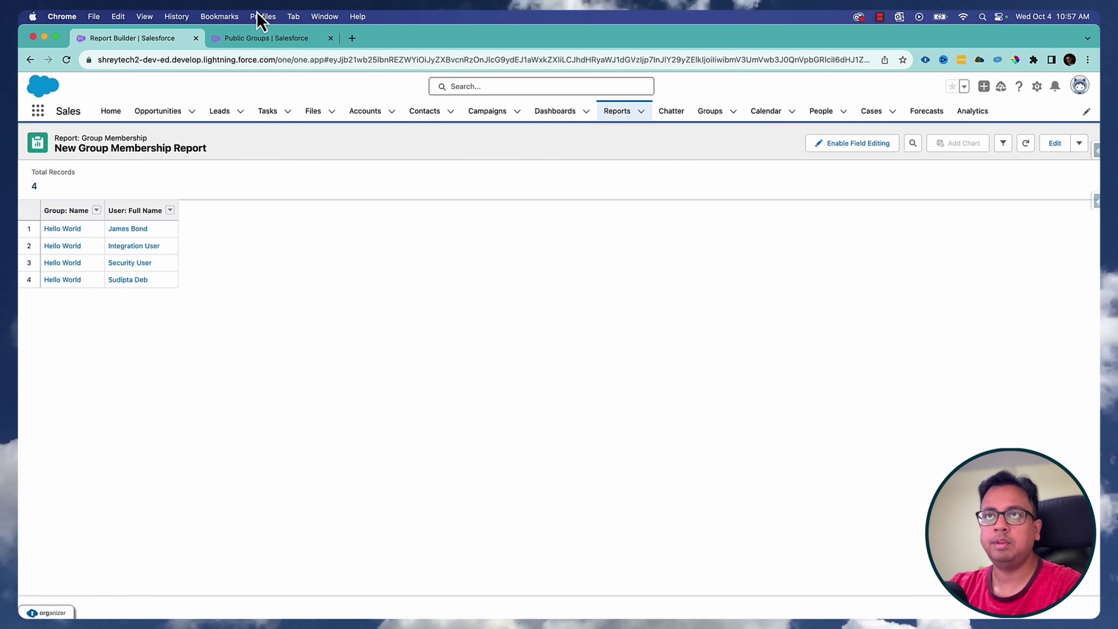
- Return to Public Groups in Setup and start a new public group labelled Hello Canada
left_click(267, 41)
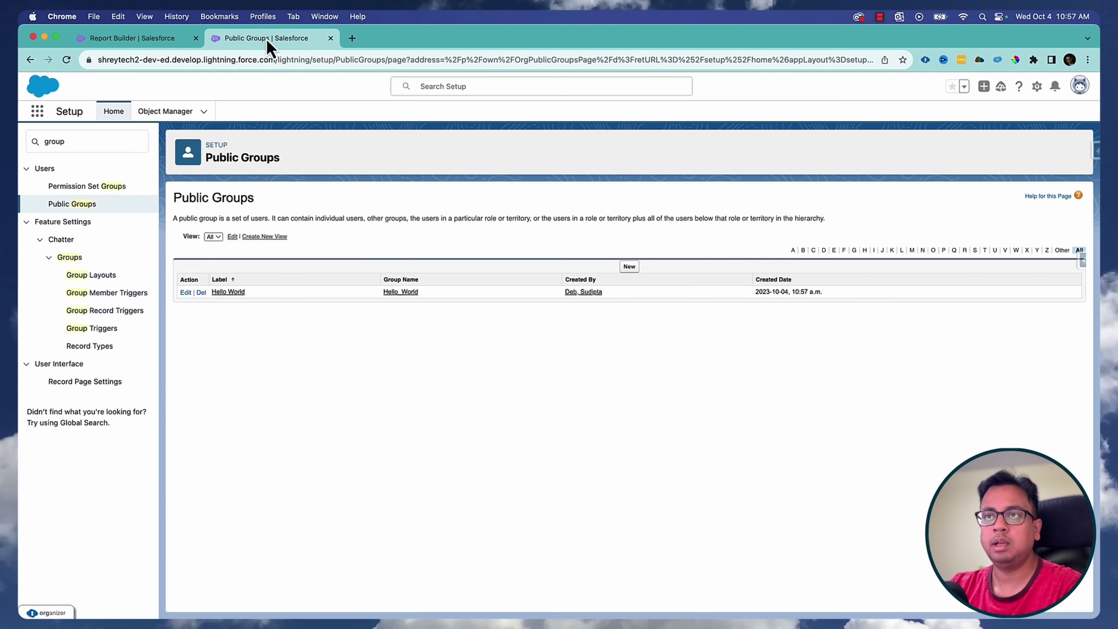
left_click(629, 266)
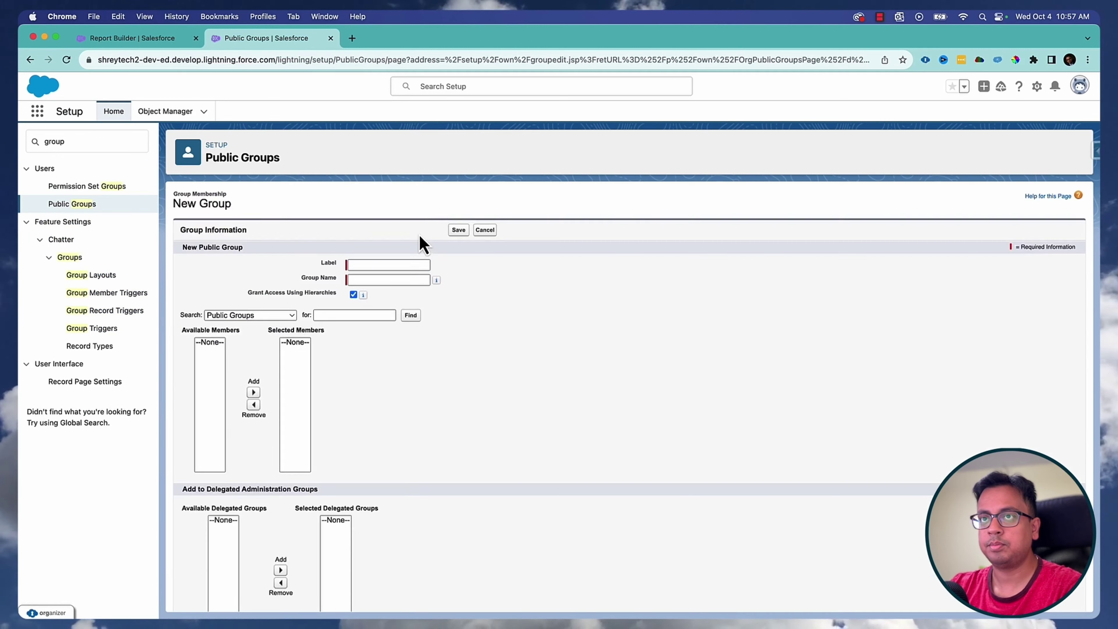
left_click(400, 265)
type("Hello Canada")
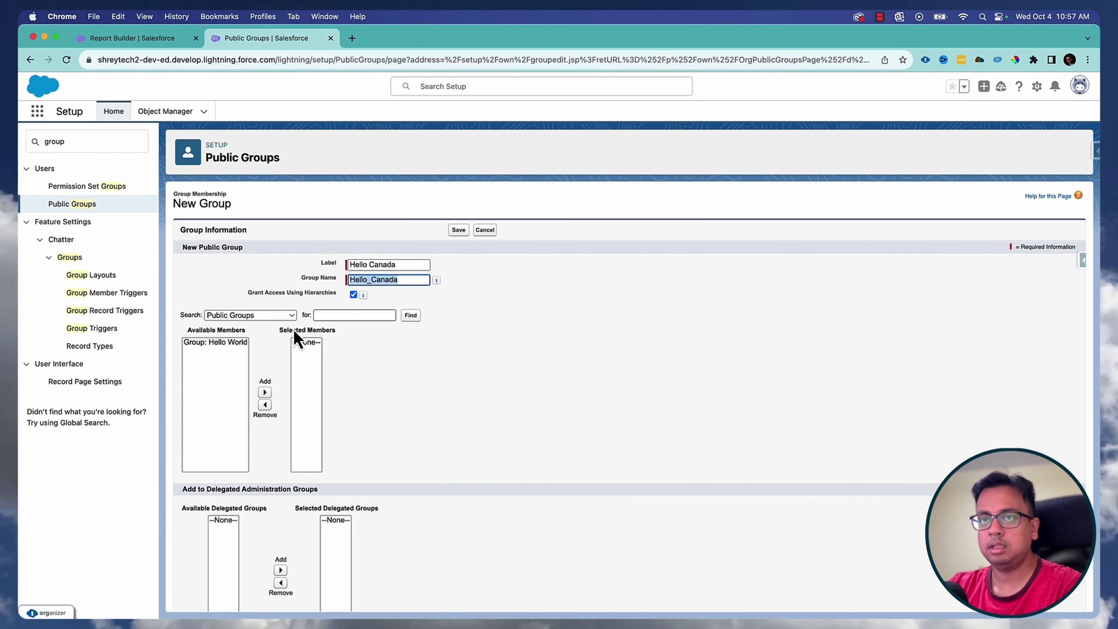
- Add the second and fourth available users as members of the Hello Canada group and save it
left_click(284, 315)
left_click(269, 356)
left_click(214, 352)
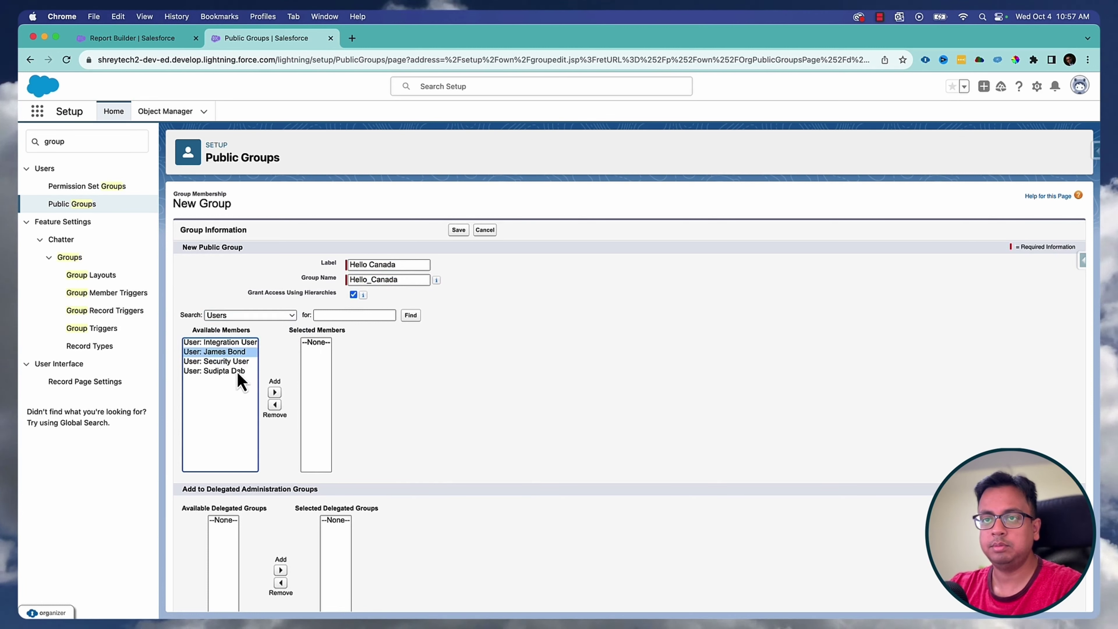
left_click(274, 392)
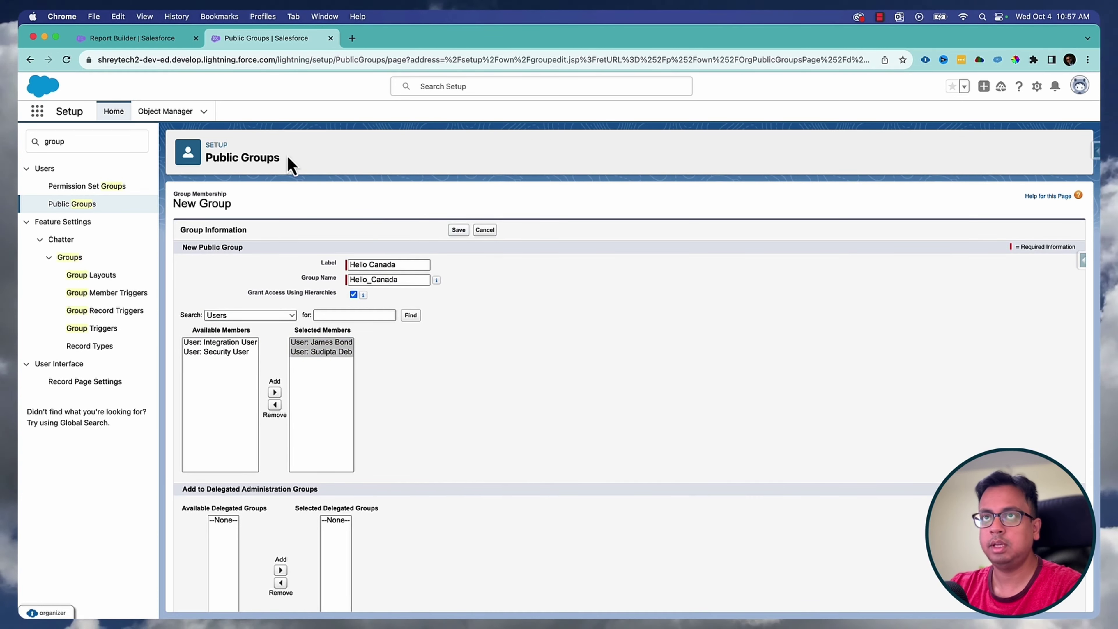
- Refresh the Group Membership report and group its rows by Group: Name
left_click(160, 39)
left_click(1026, 143)
left_click(96, 210)
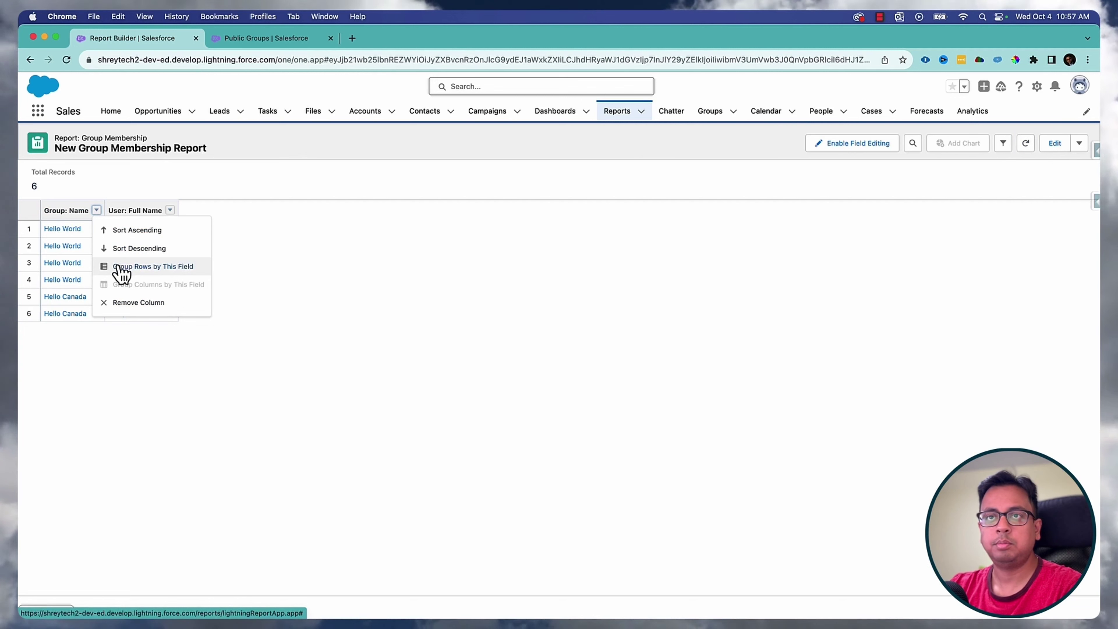
left_click(147, 268)
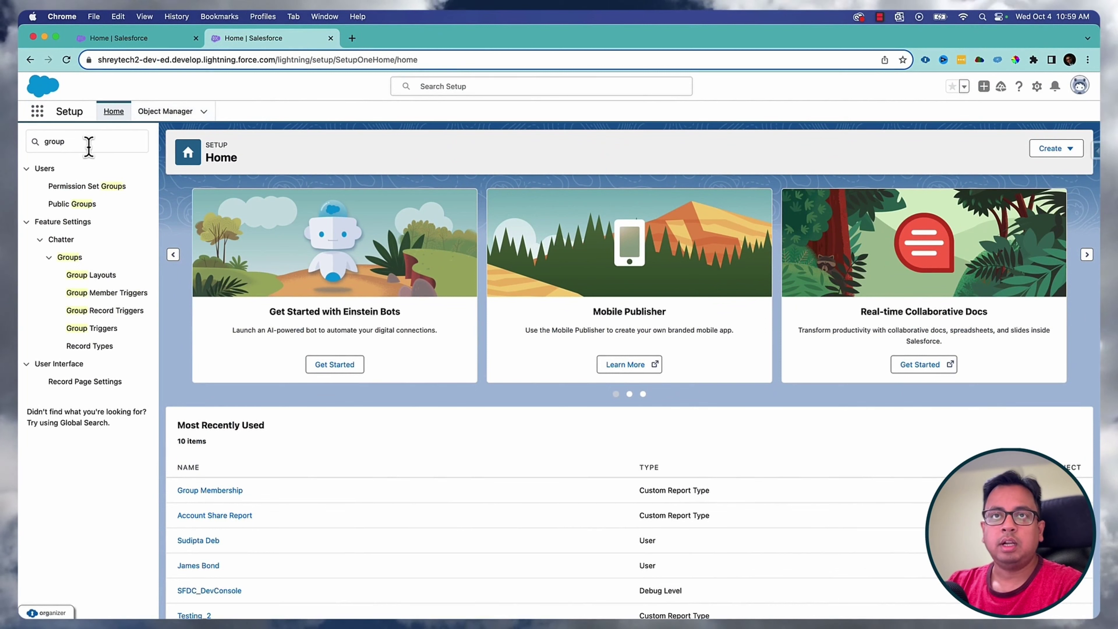
- Search Setup for sharing and open the Sharing Settings
double_click(92, 142)
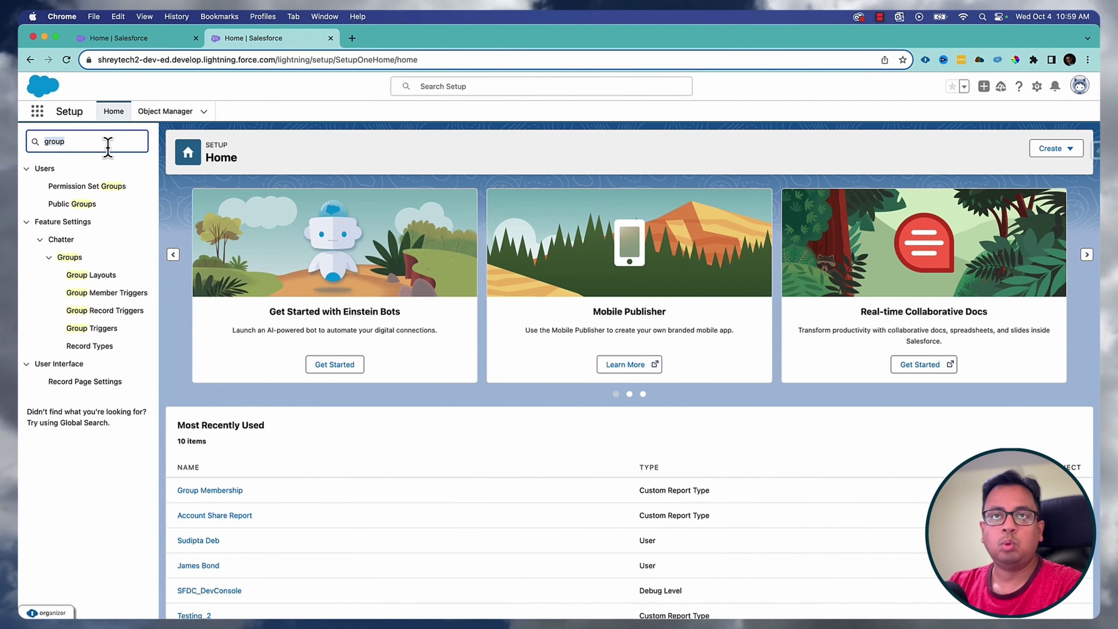
type("sharin")
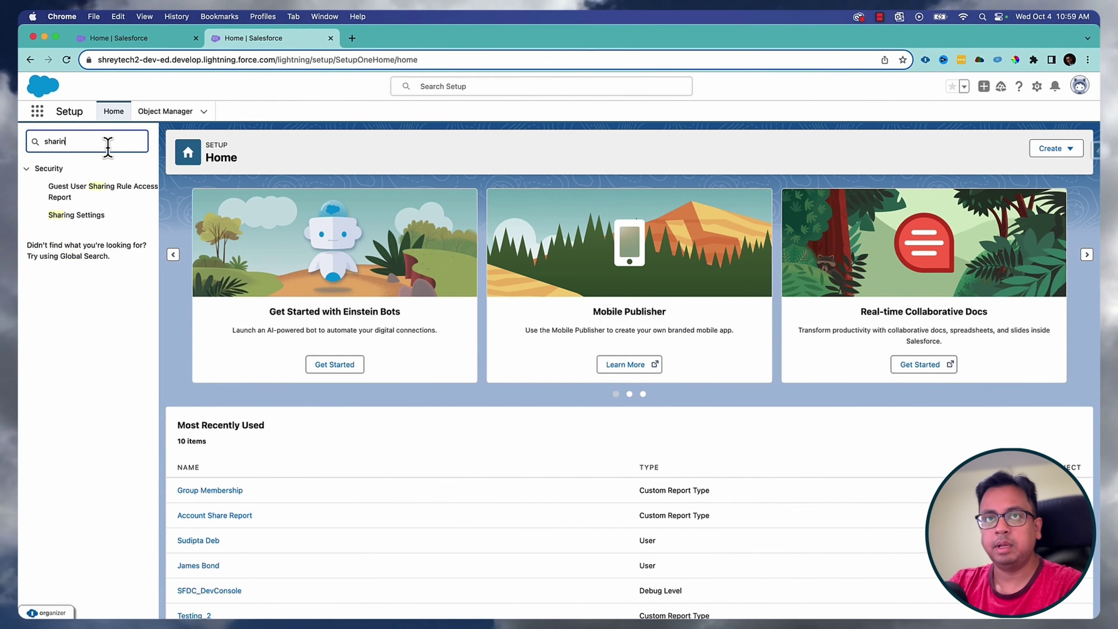
type("g")
left_click(99, 217)
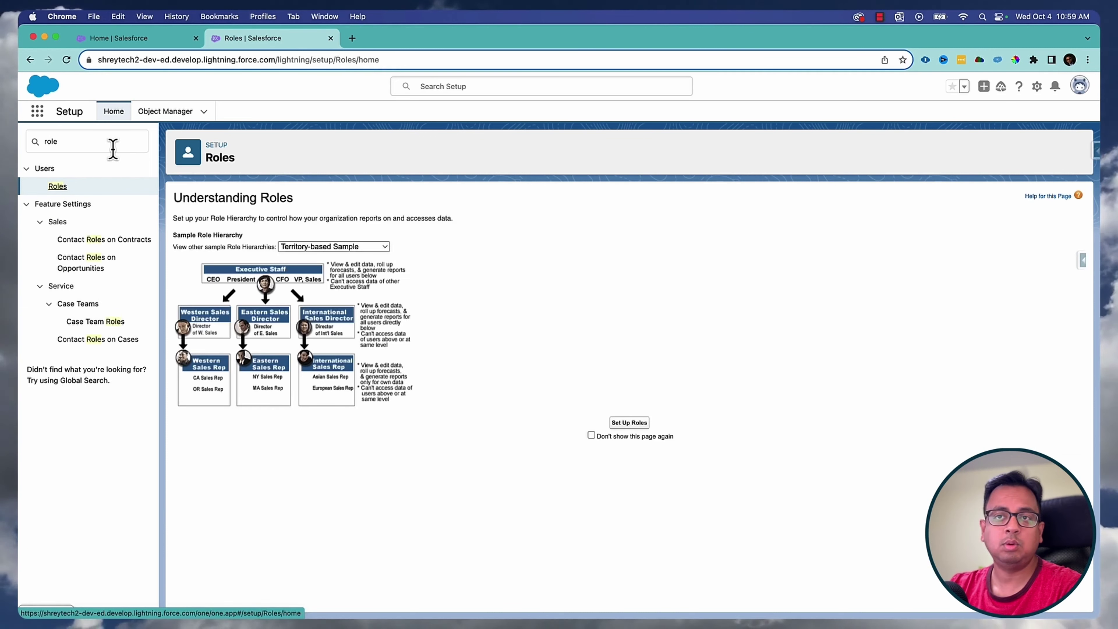
- Display the role hierarchy in Setup, open the Sales Manager role and view the record of its assigned user
left_click(634, 424)
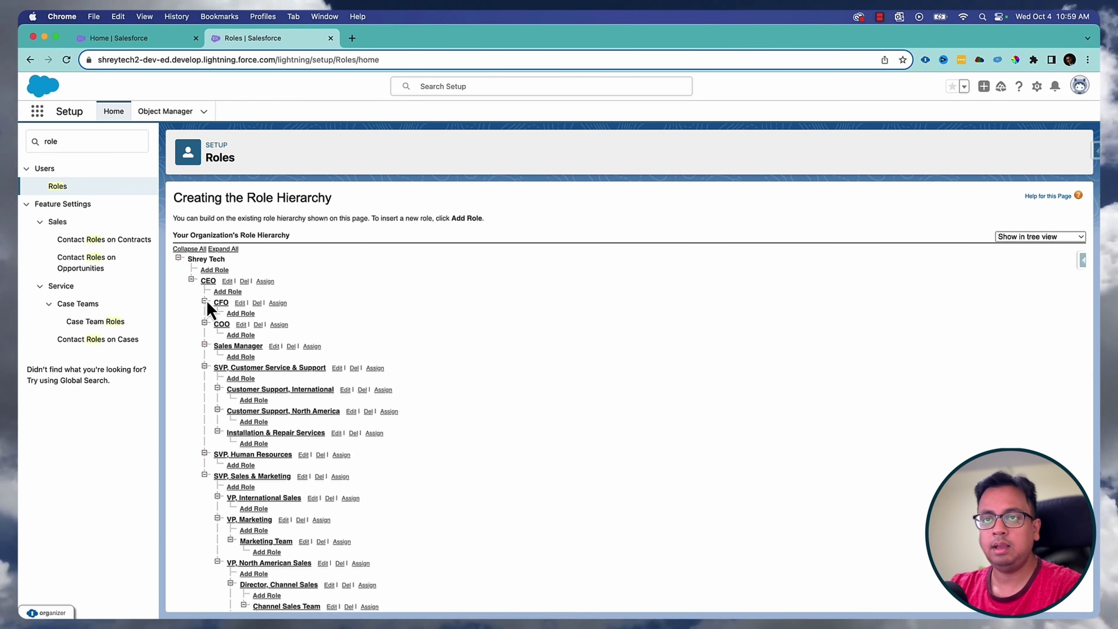
left_click(204, 475)
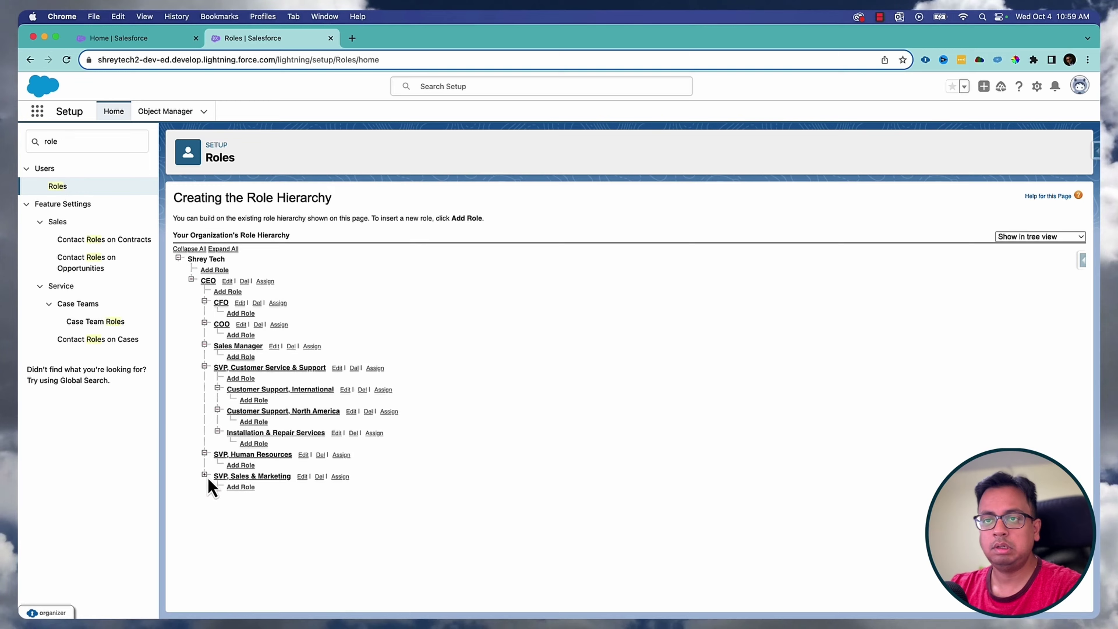
left_click(231, 347)
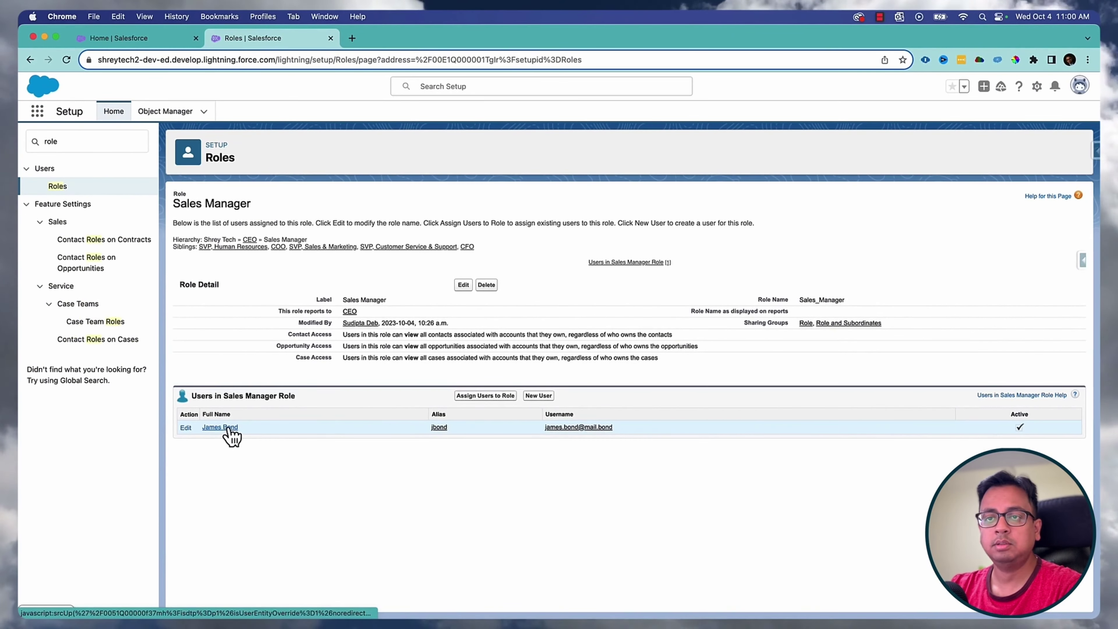
left_click(229, 430)
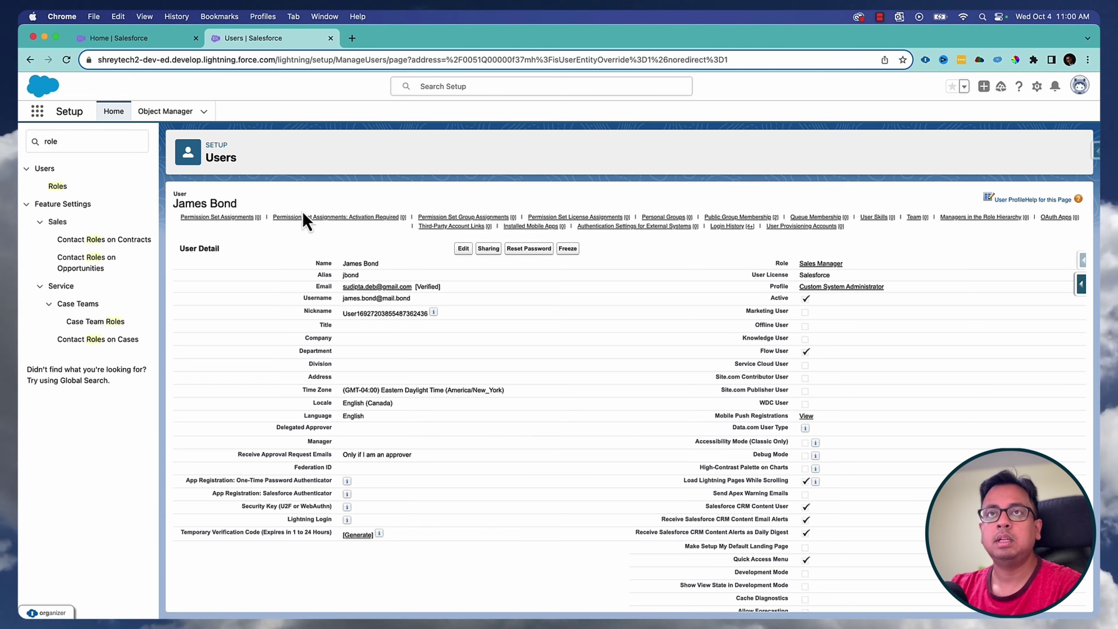
- Return to the Sales app and open the Burlington Textiles Corp of America account
key("ctrl+shift+Tab")
left_click(365, 111)
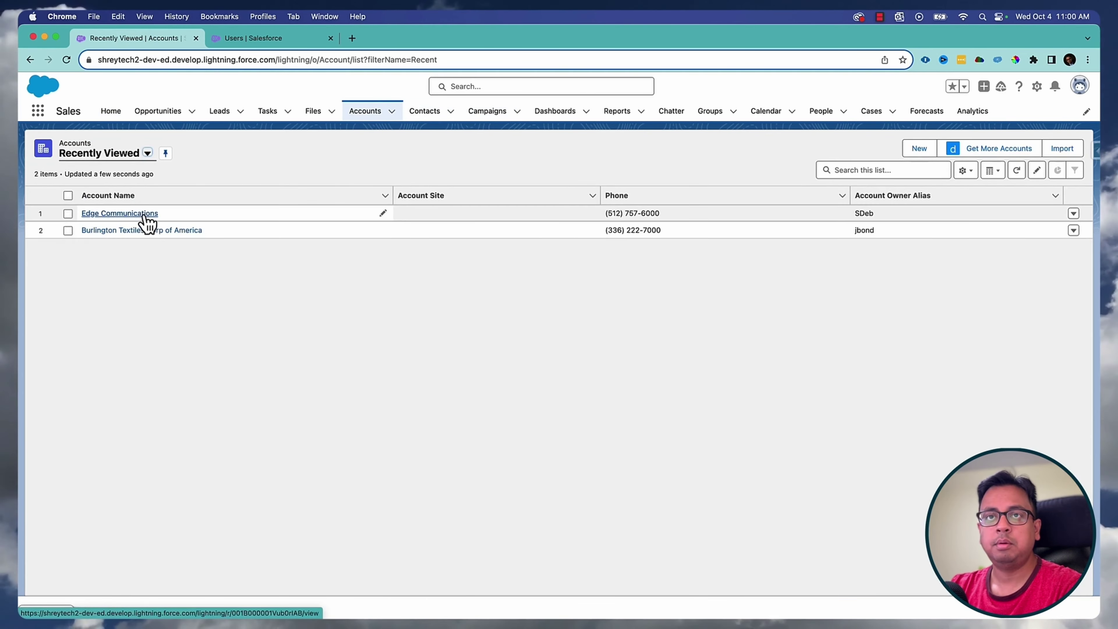
left_click(140, 230)
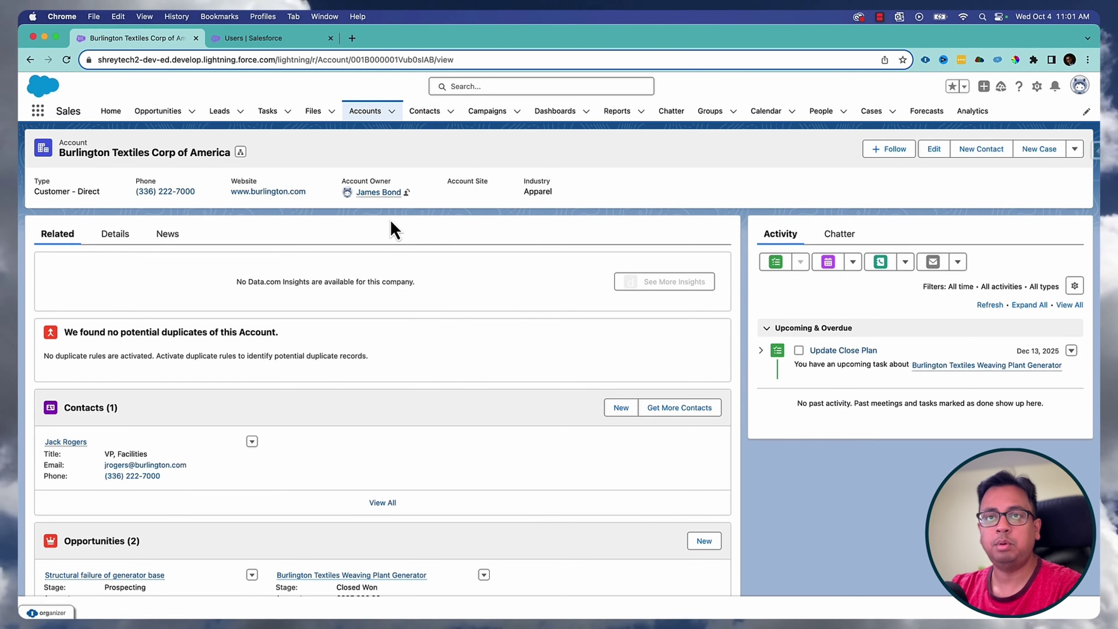
- Open the account's related contact and check who owns it
scroll(314, 324, "down", 7)
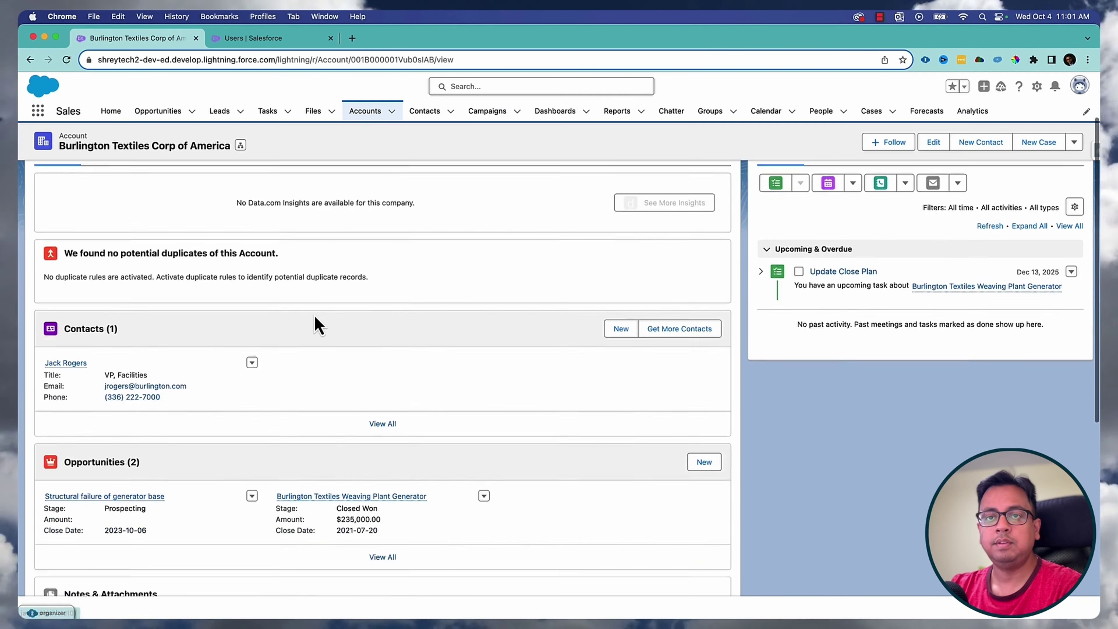
scroll(279, 292, "up", 3)
scroll(265, 301, "down", 1)
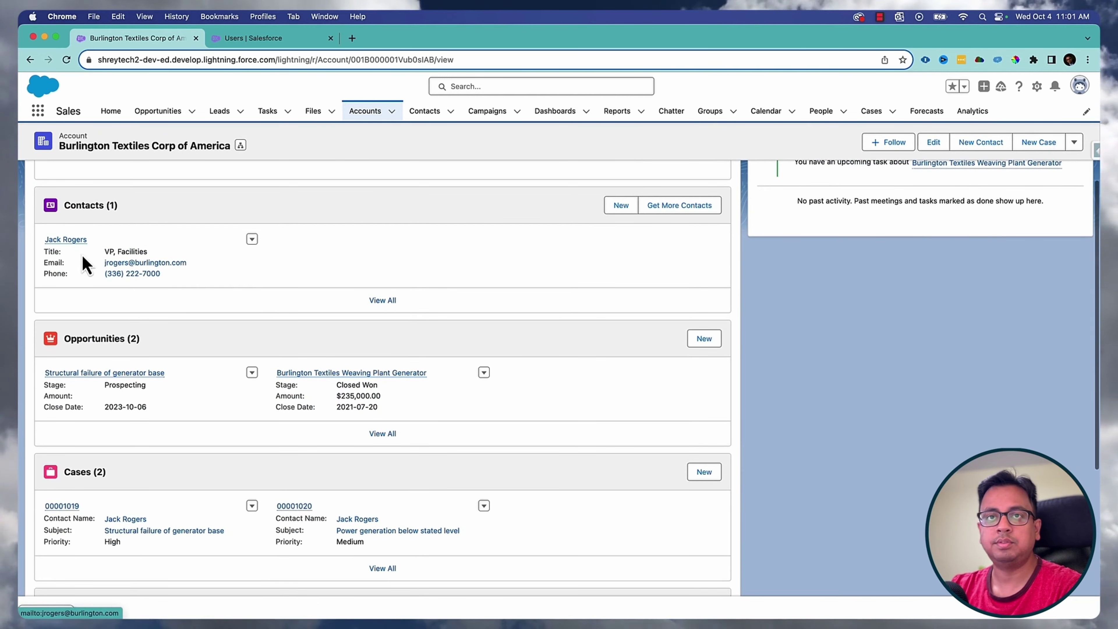
left_click(74, 240)
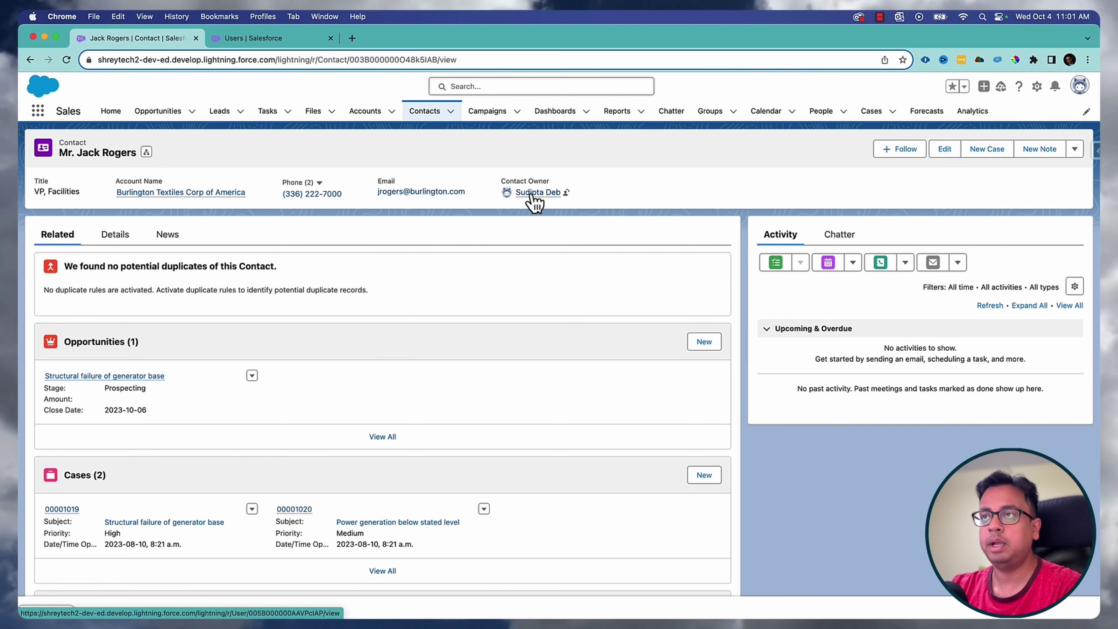
mouse_move(536, 204)
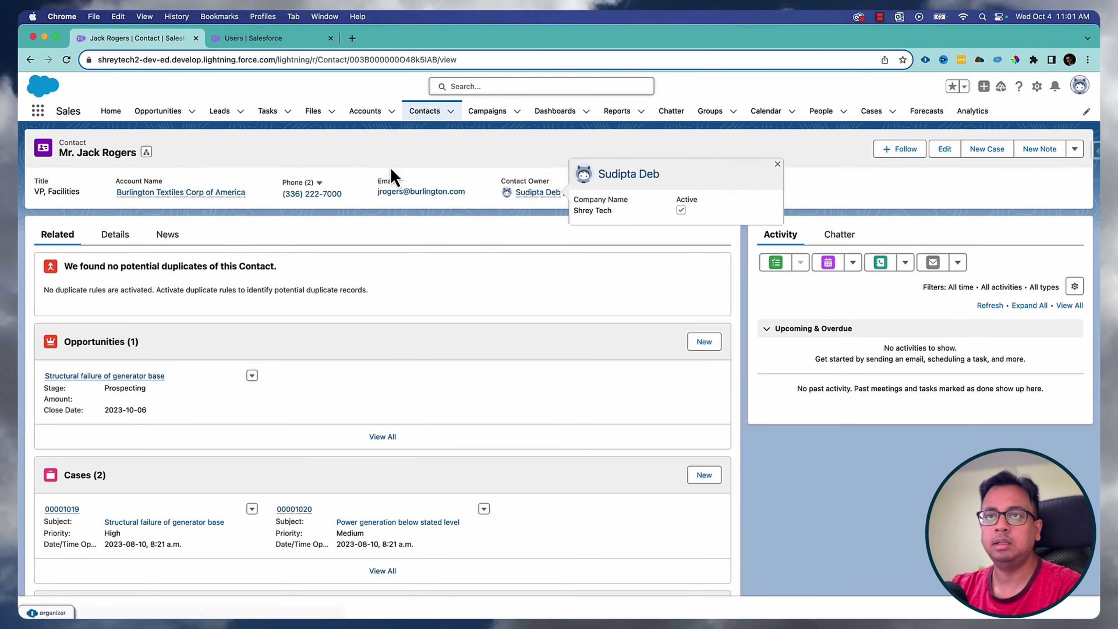
- From the Burlington Textiles account, check the owners of the Structural failure of generator base opportunity and the first related case
left_click(175, 194)
scroll(317, 344, "down", 5)
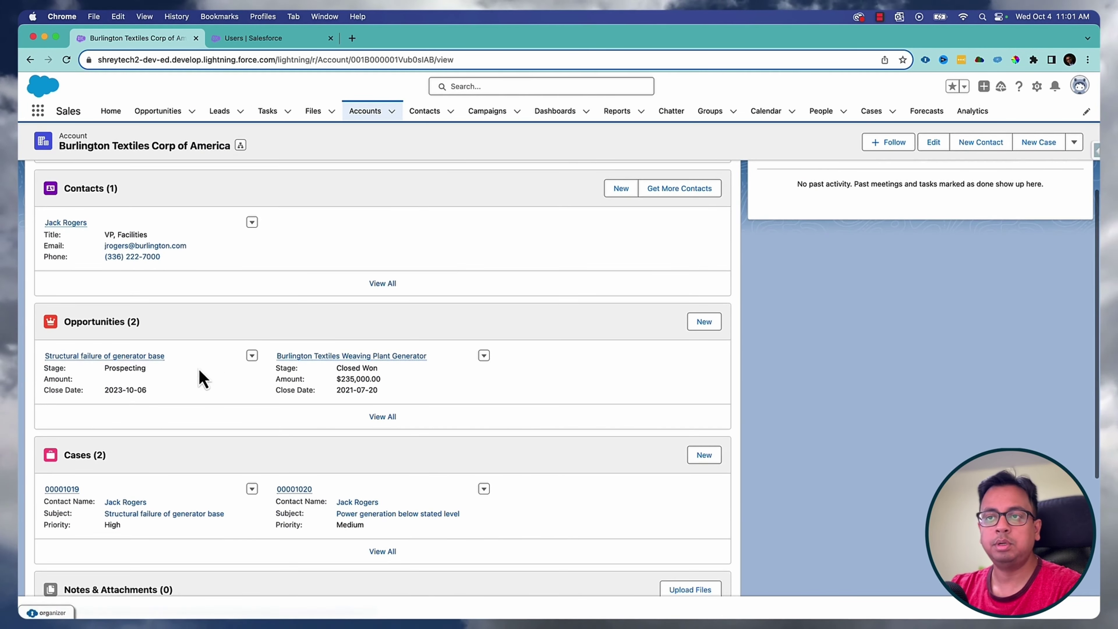
left_click(125, 357)
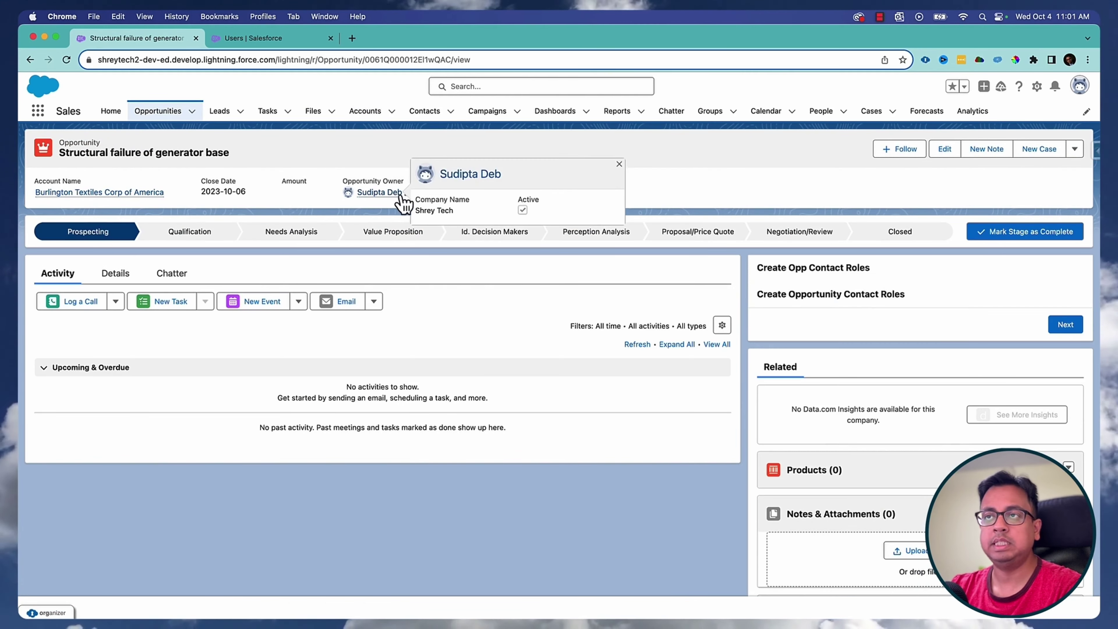
left_click(171, 119)
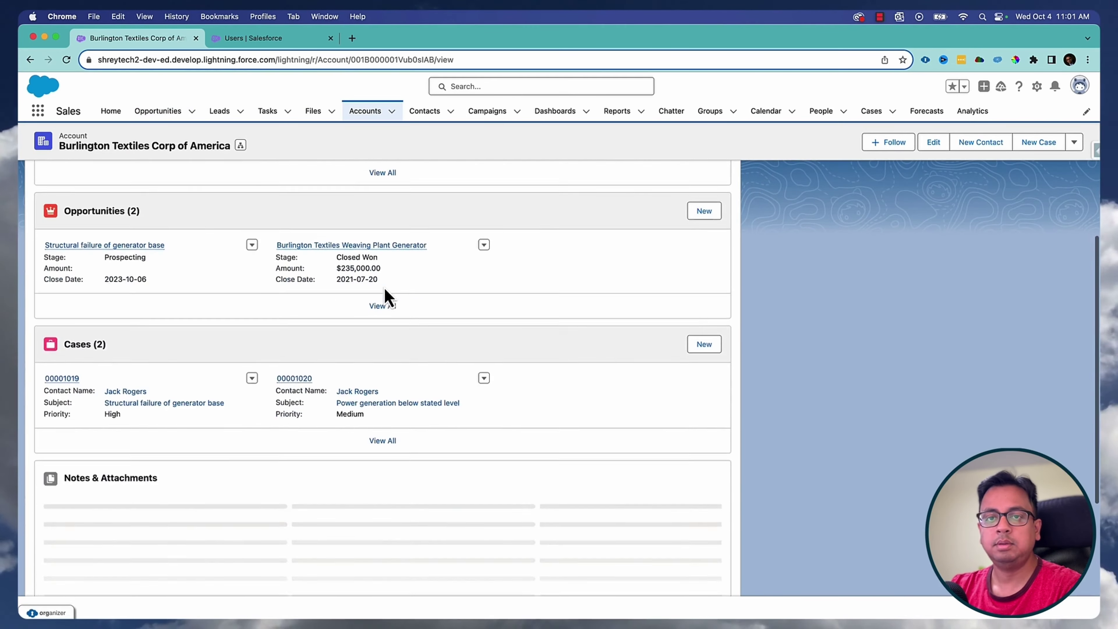
left_click(75, 398)
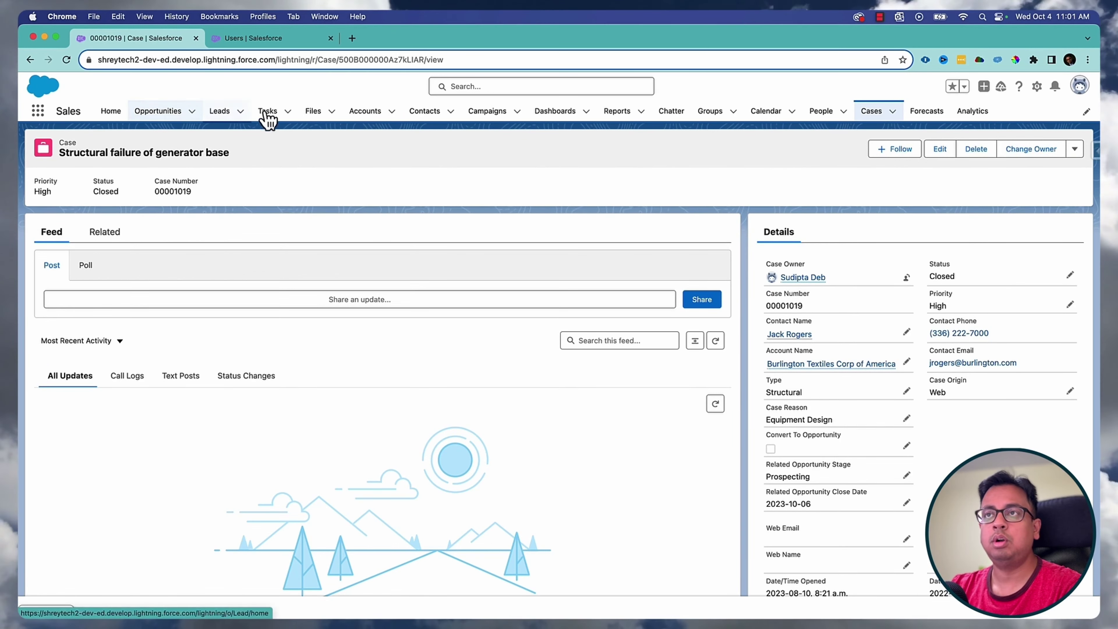
- Reopen the Burlington Textiles Corp of America account and examine its owner and its related contacts, opportunities and cases
left_click(364, 115)
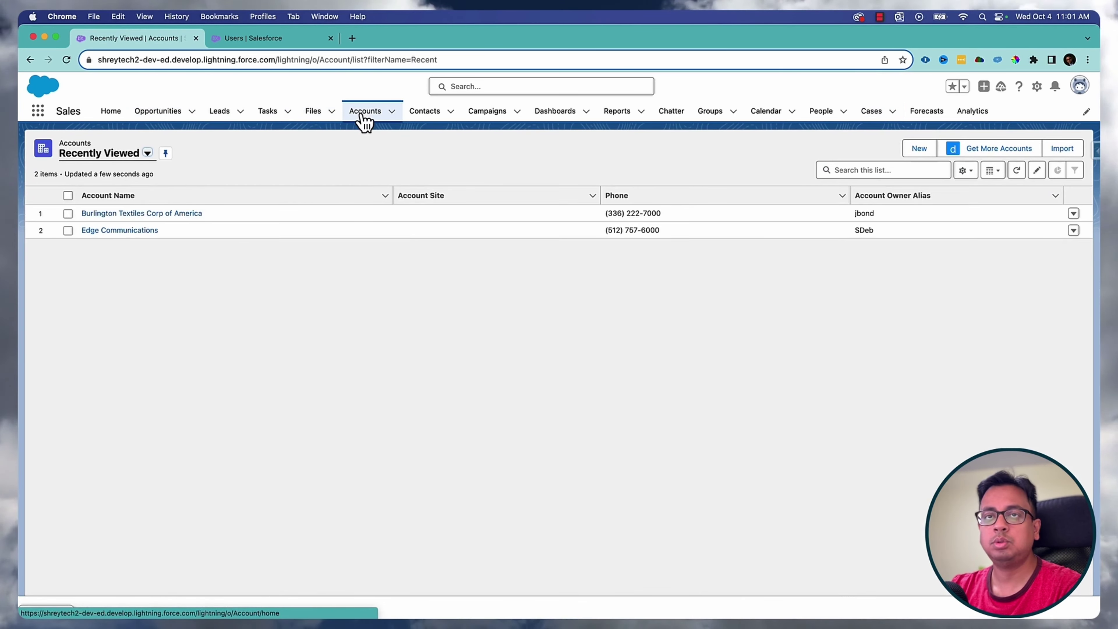
left_click(119, 213)
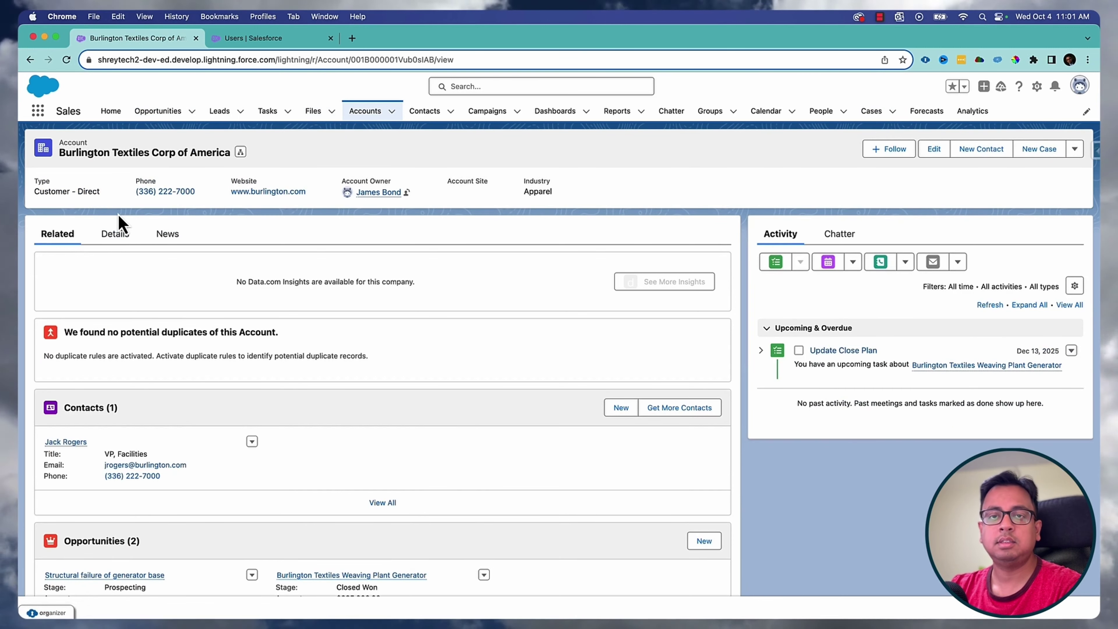
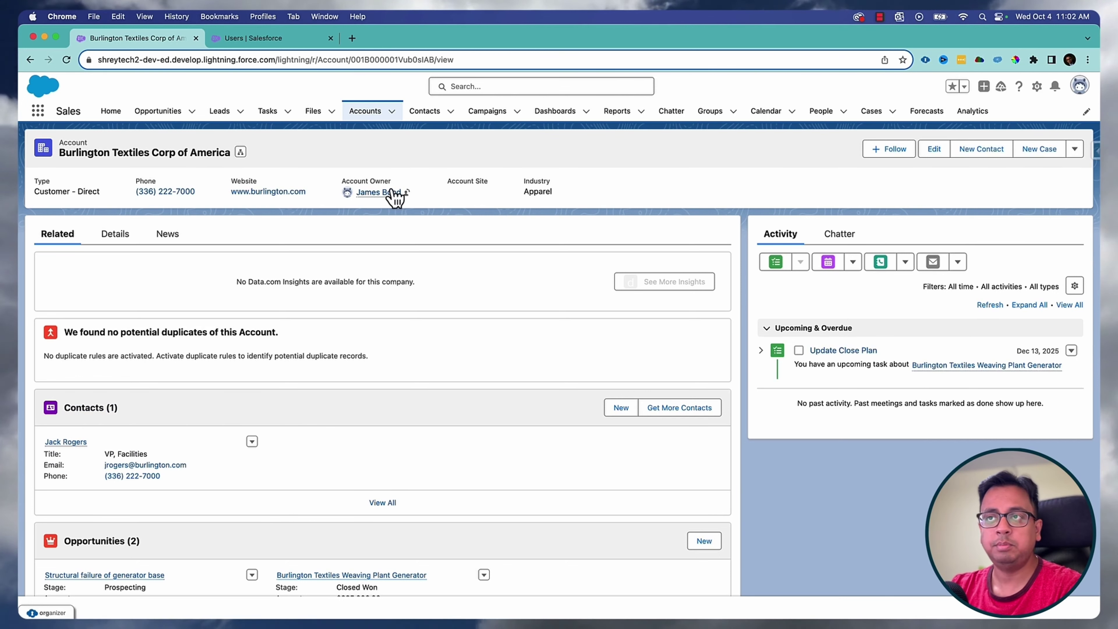
mouse_move(392, 192)
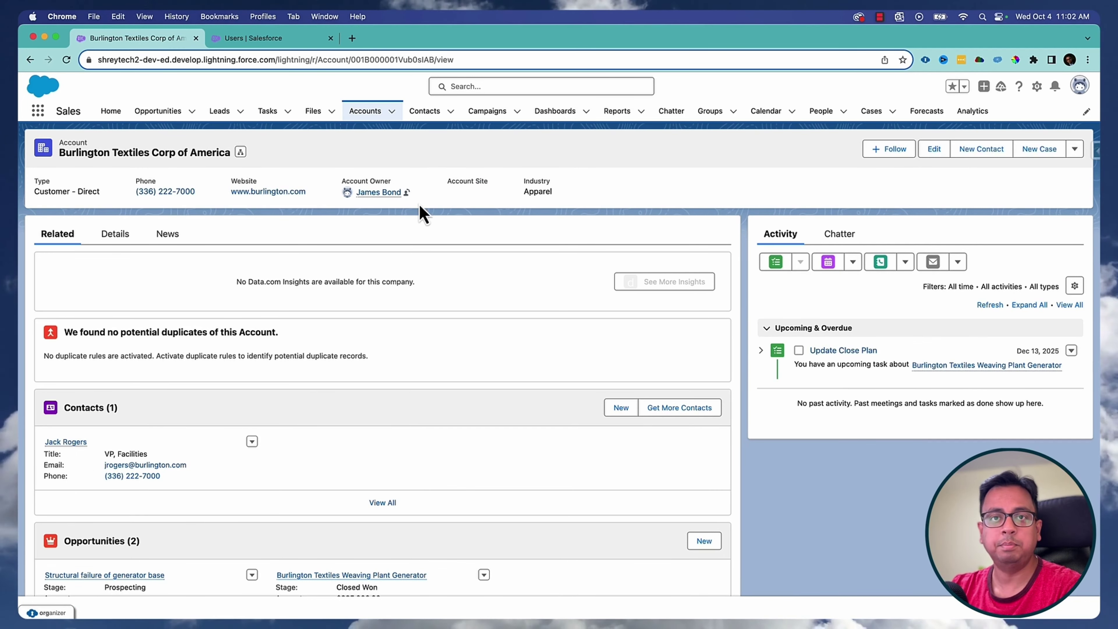
scroll(241, 478, "down", 3)
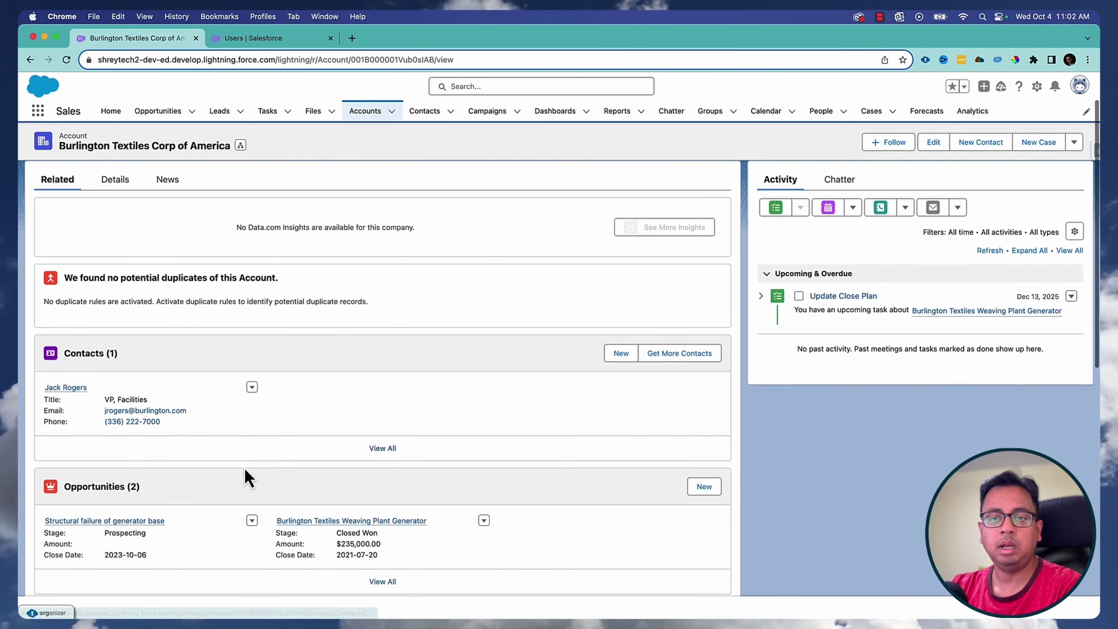
scroll(159, 504, "down", 1)
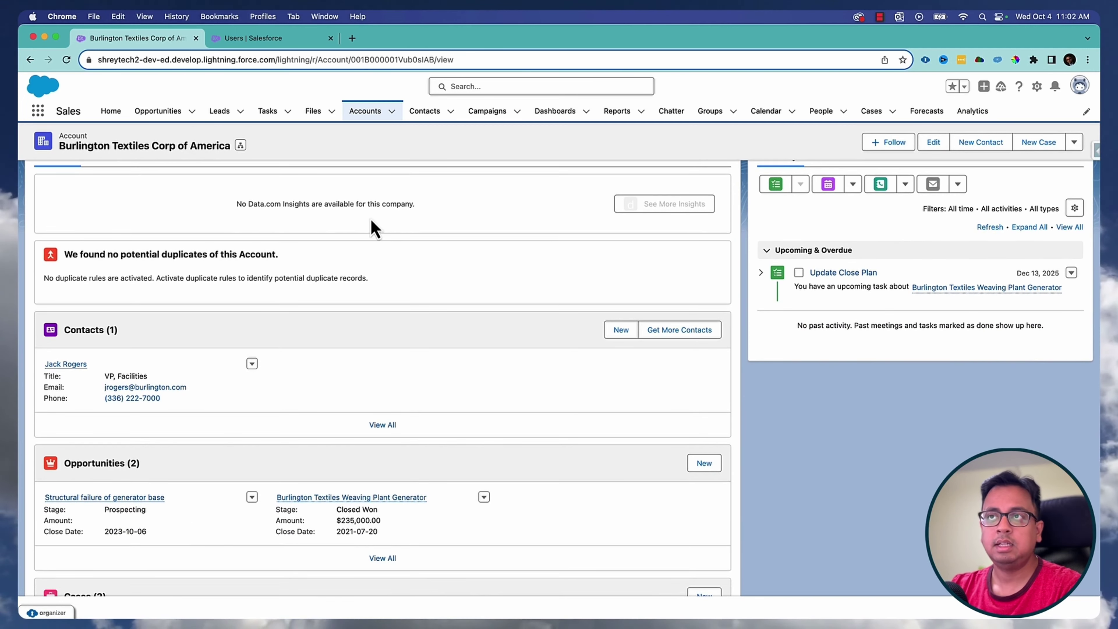
scroll(371, 220, "up", 3)
scroll(215, 463, "down", 5)
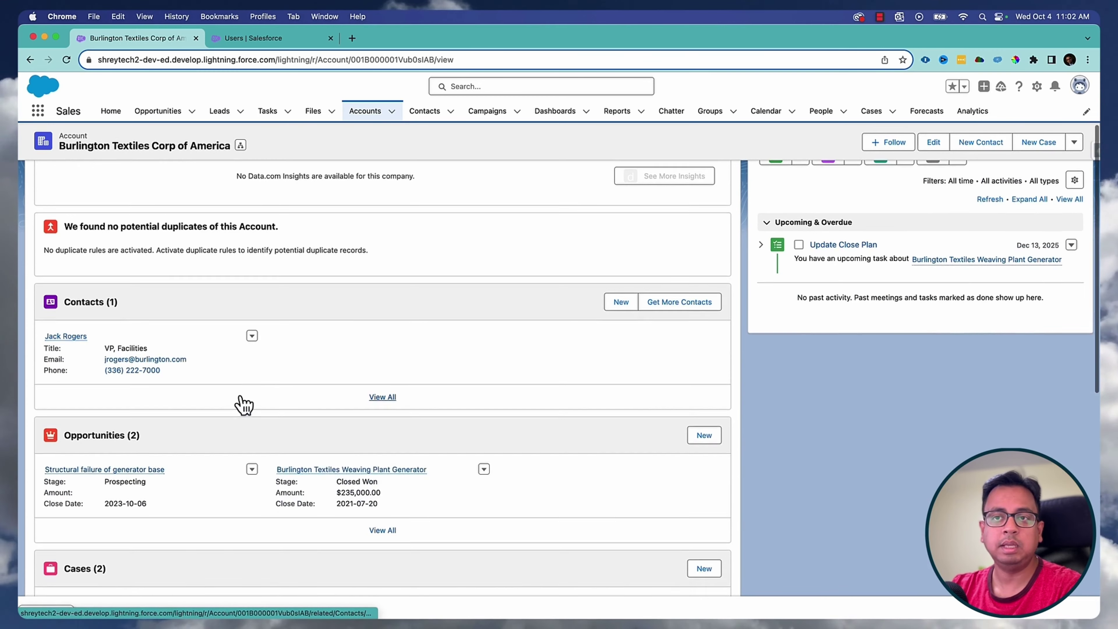
scroll(244, 405, "down", 4)
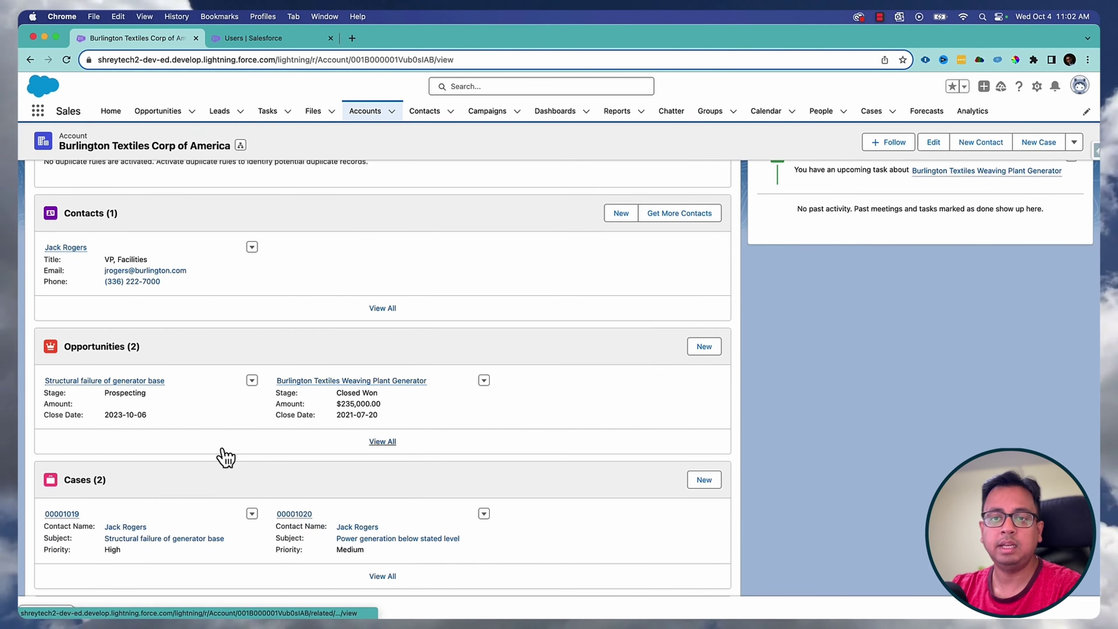
scroll(222, 457, "up", 9)
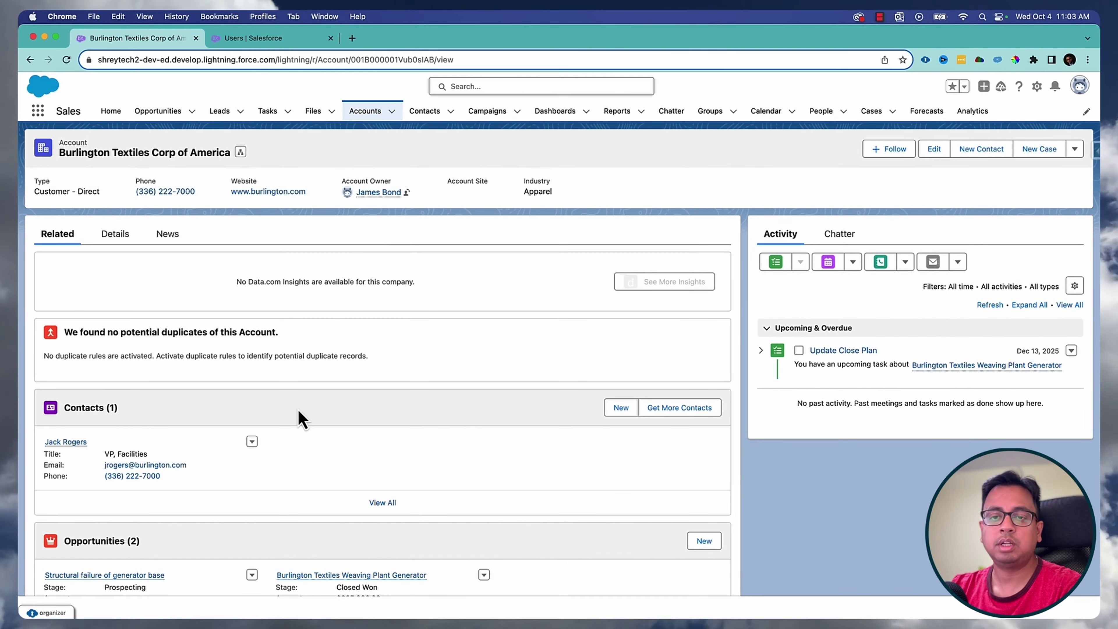
scroll(299, 417, "down", 15)
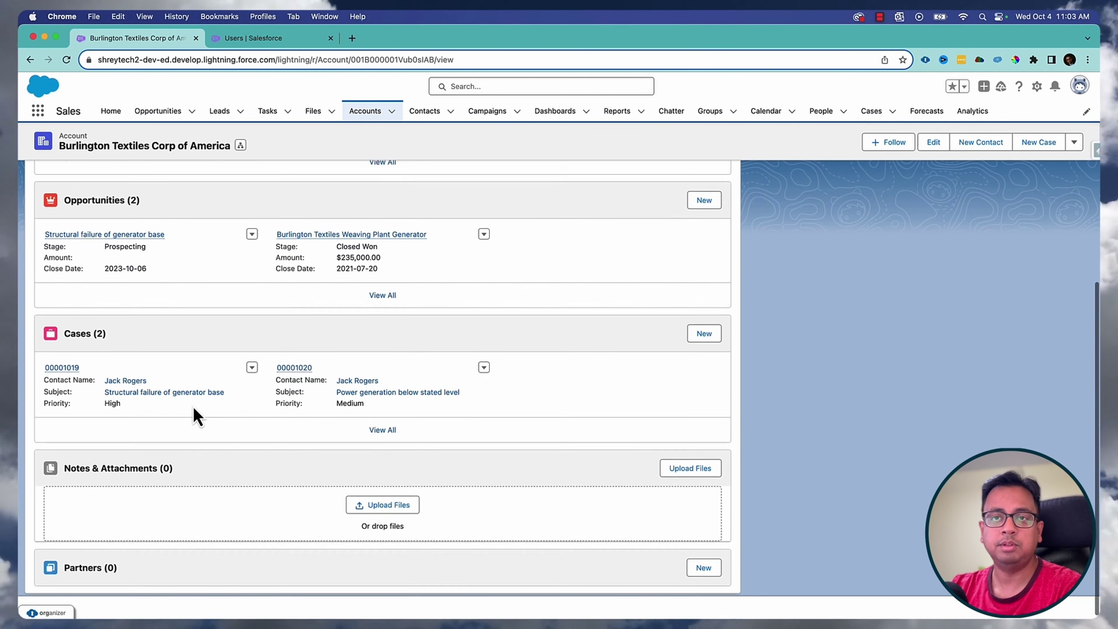
scroll(194, 406, "up", 15)
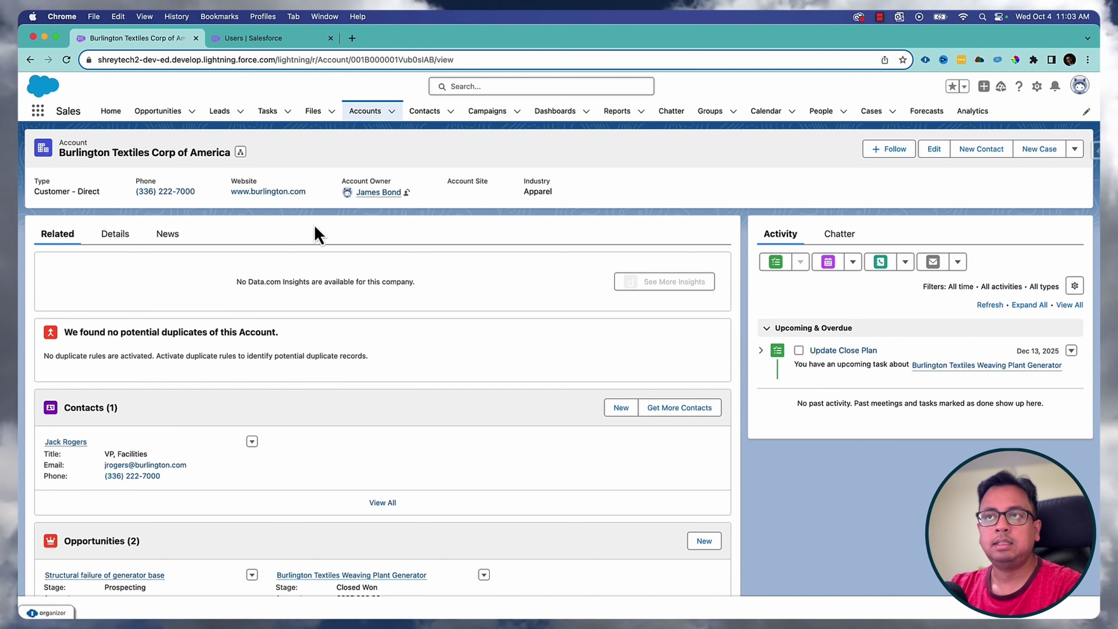
- Compare the Burlington Textiles account's owner with its related contact, opportunities and cases to see which records the owner can access
scroll(259, 352, "down", 1)
scroll(259, 352, "down", 9)
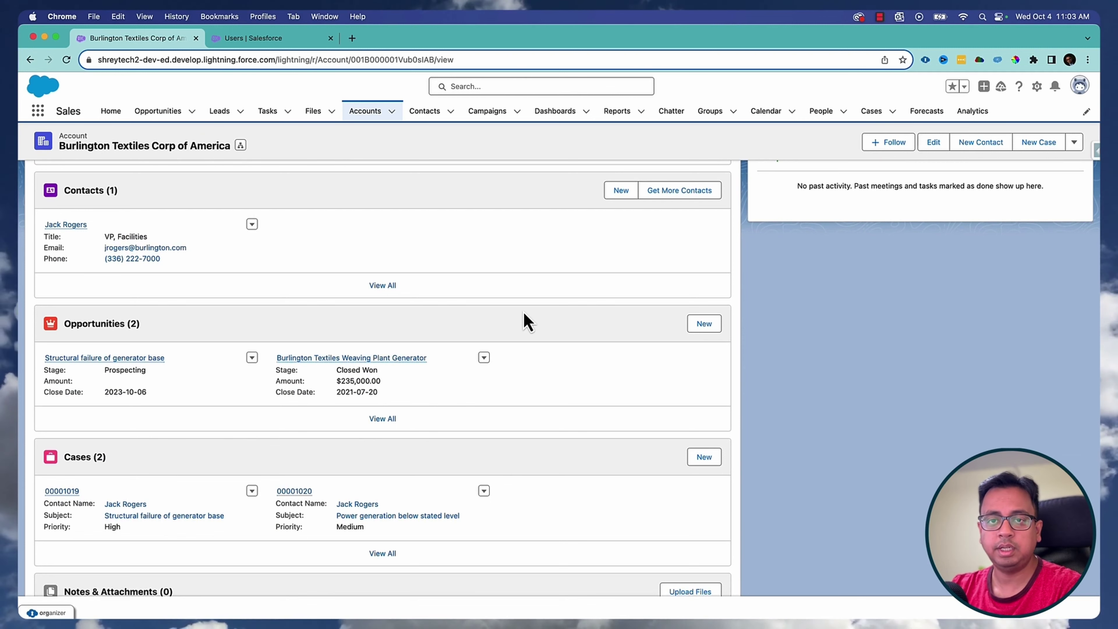
scroll(520, 342, "up", 5)
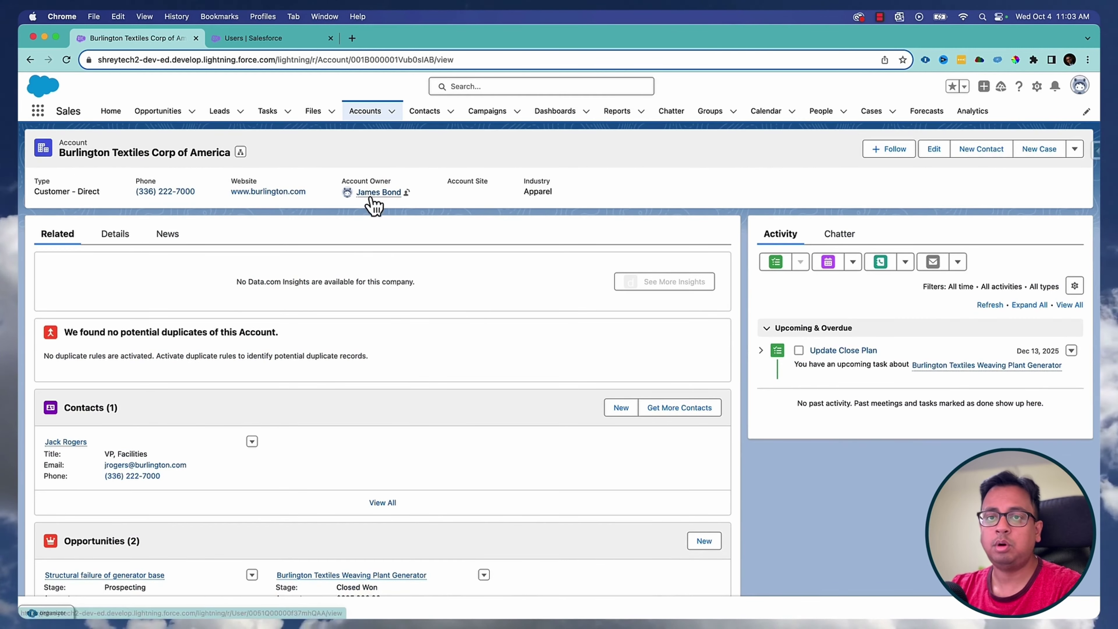
scroll(412, 315, "down", 5)
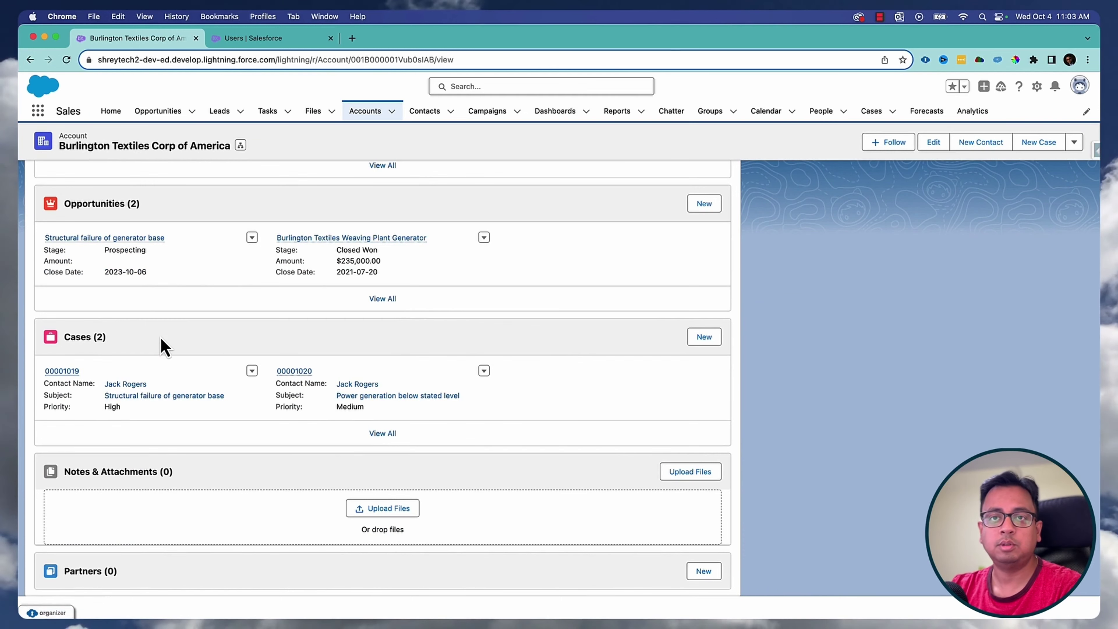
scroll(160, 336, "up", 5)
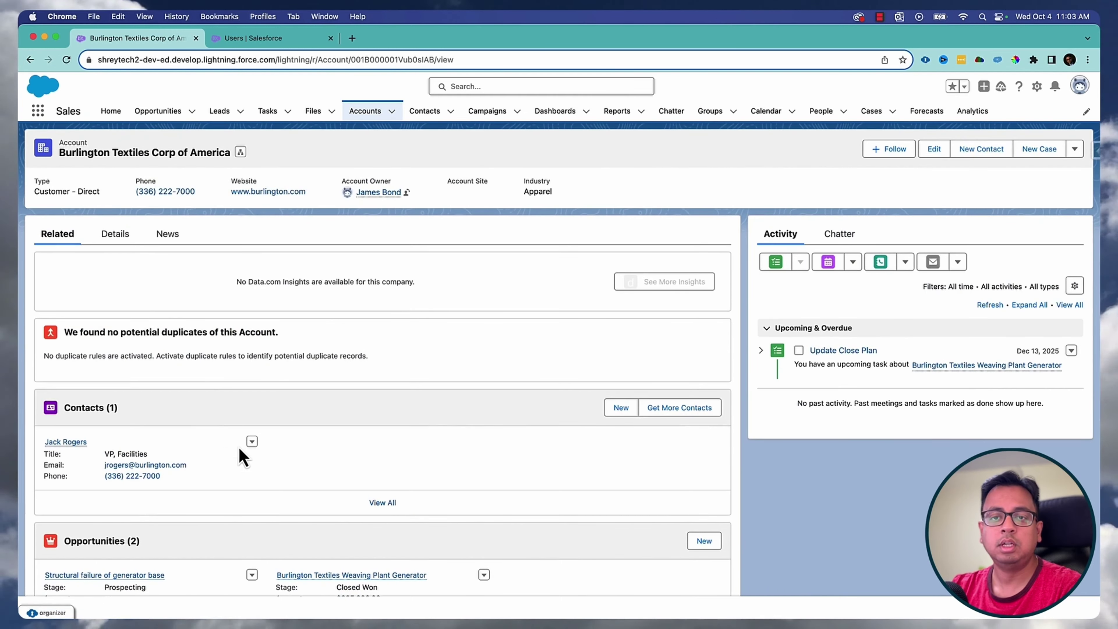
scroll(241, 457, "down", 5)
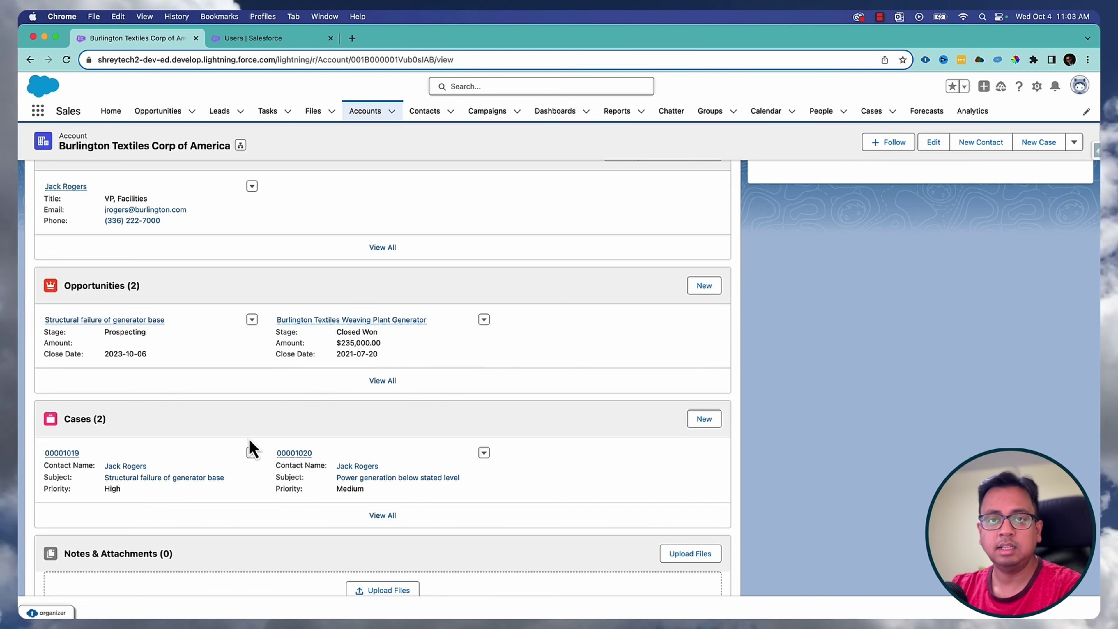
scroll(181, 433, "up", 5)
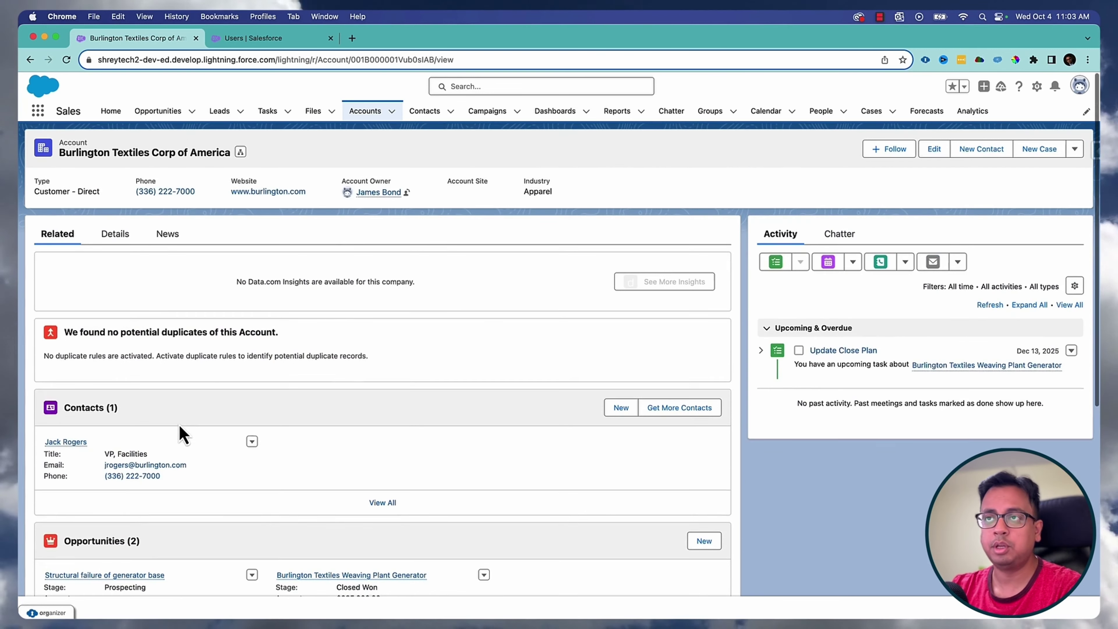
scroll(345, 331, "down", 7)
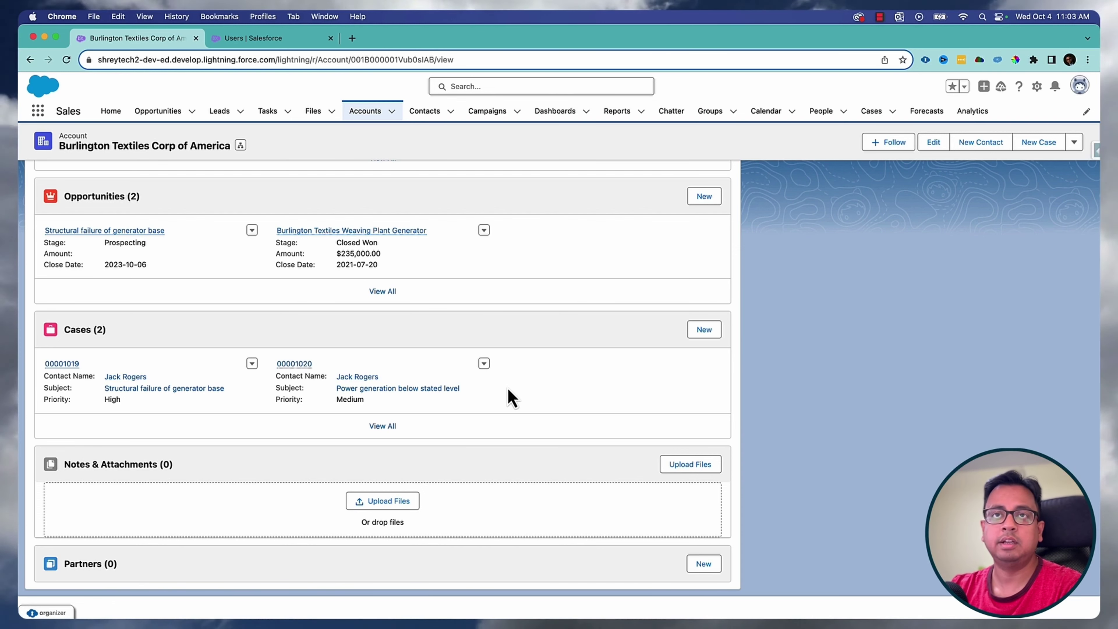
scroll(491, 388, "up", 1)
scroll(491, 386, "up", 10)
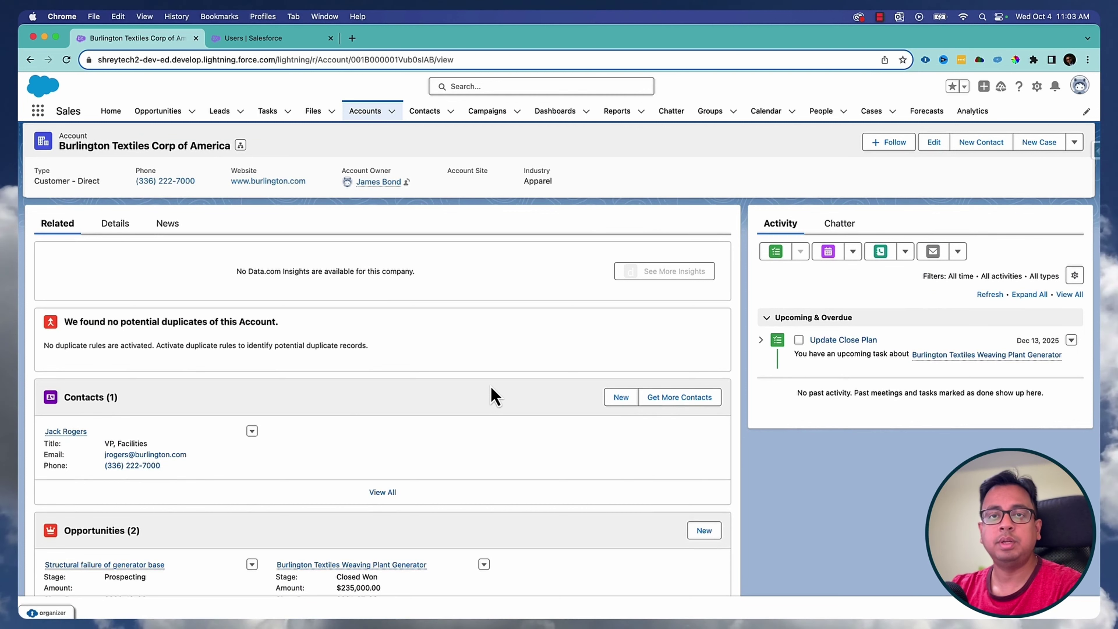
scroll(485, 387, "down", 5)
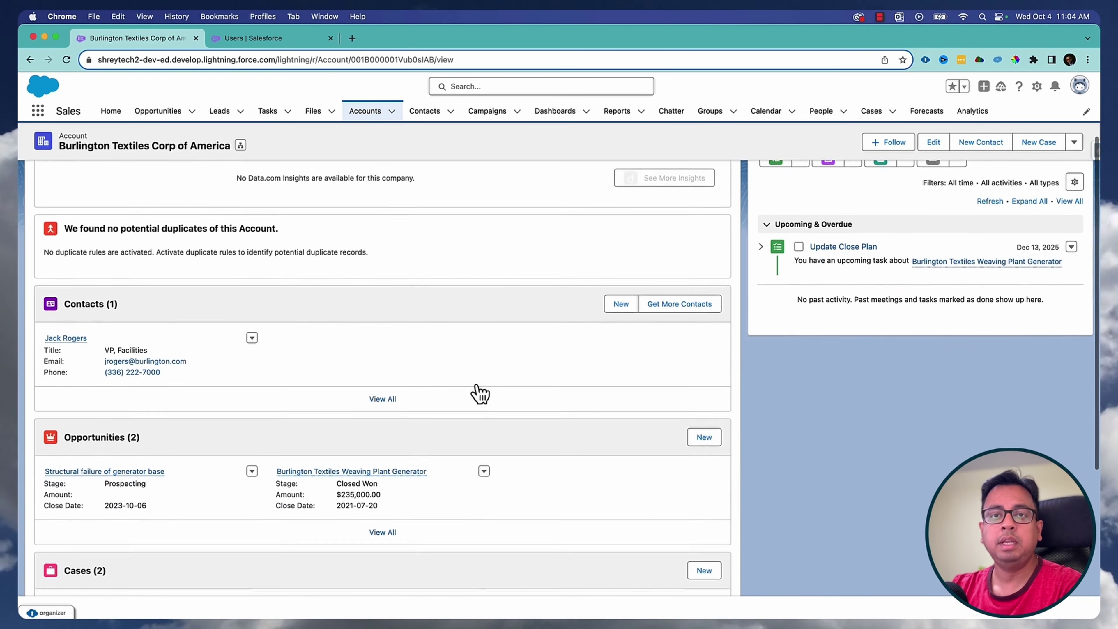
scroll(477, 388, "down", 1)
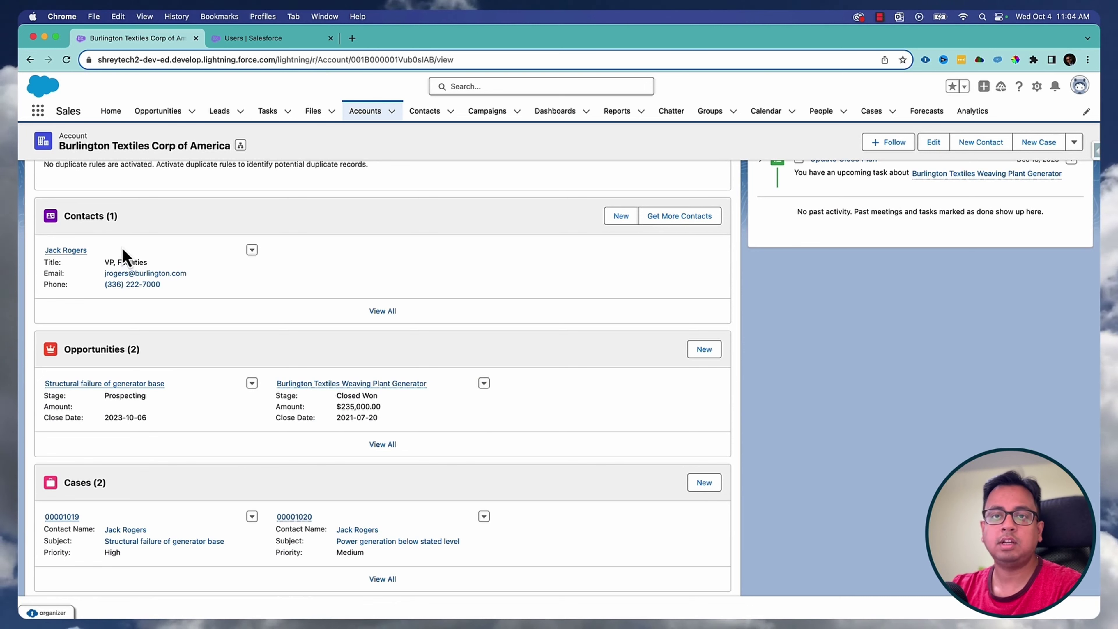
scroll(133, 491, "down", 1)
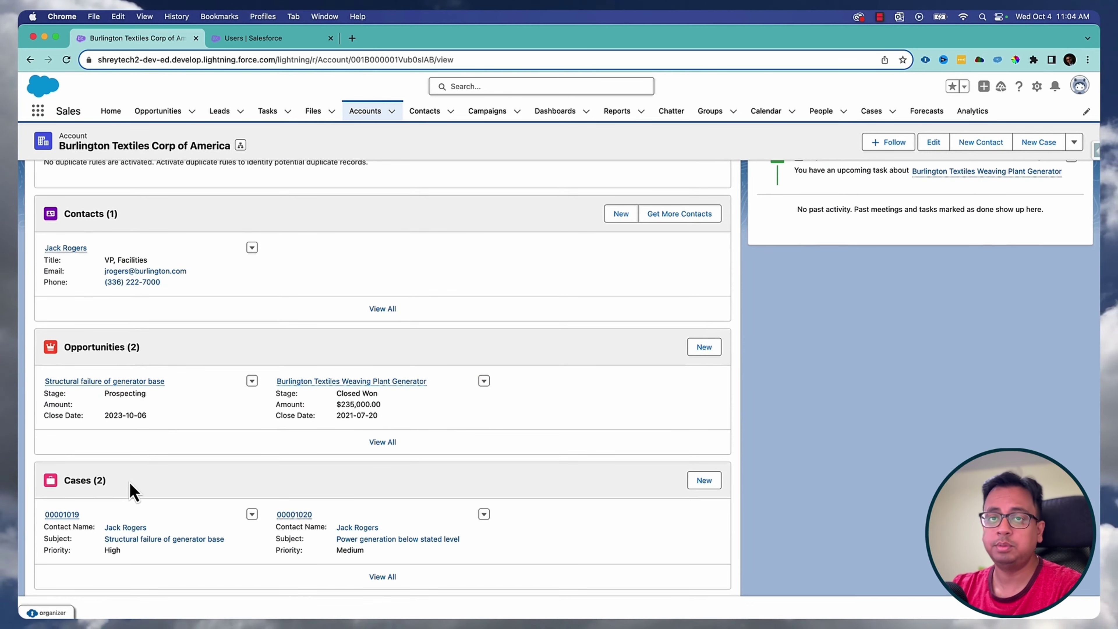
scroll(132, 491, "down", 3)
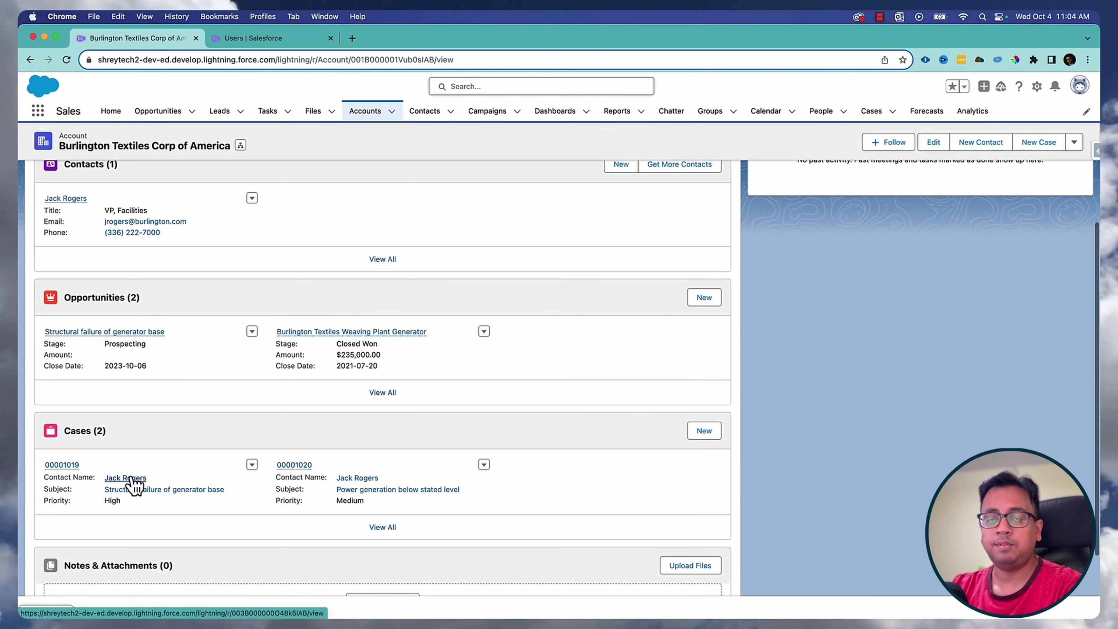
scroll(142, 457, "up", 14)
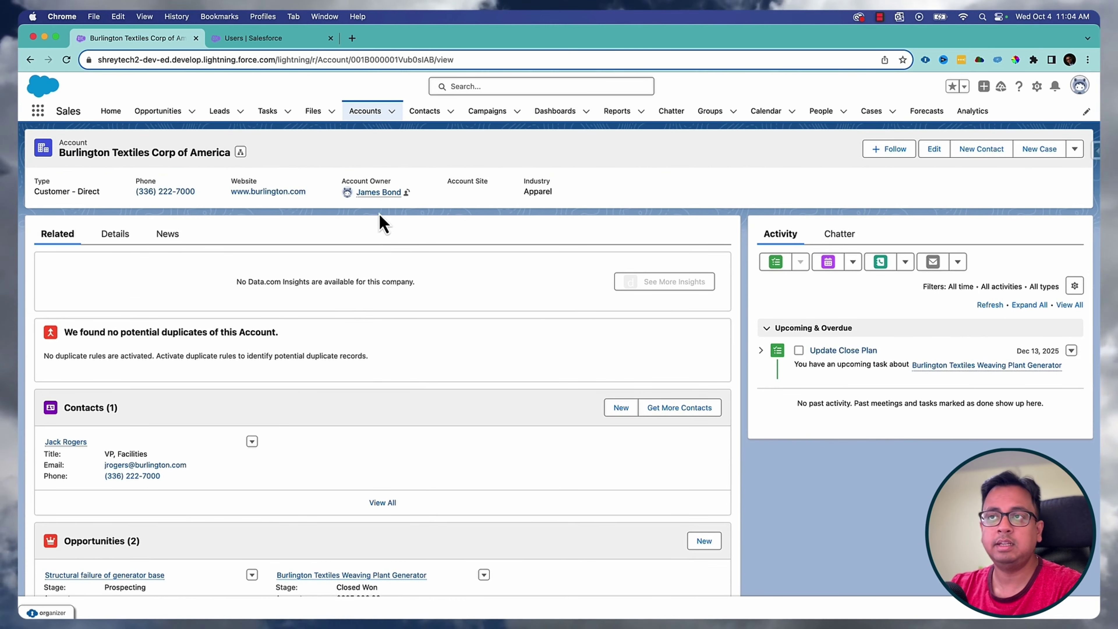
scroll(114, 528, "down", 5)
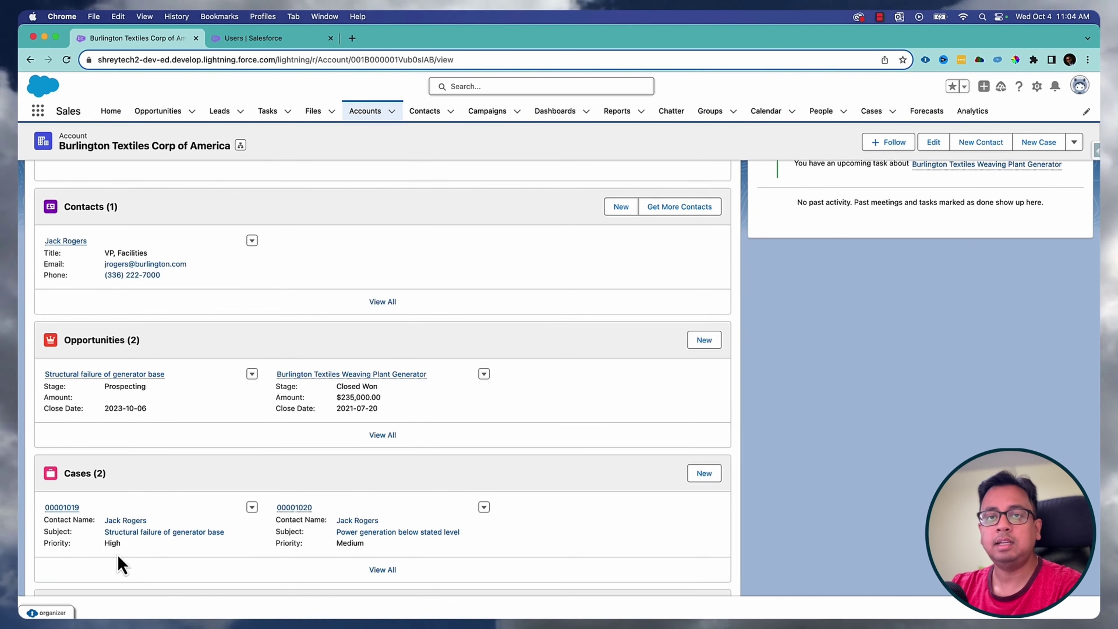
scroll(182, 499, "up", 5)
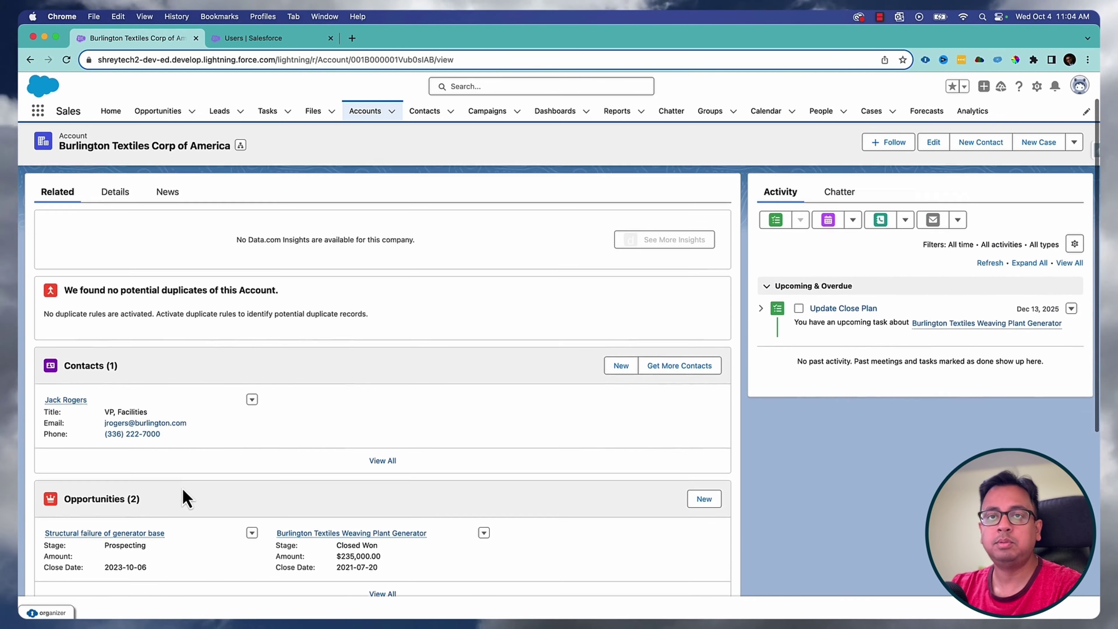
mouse_move(122, 548)
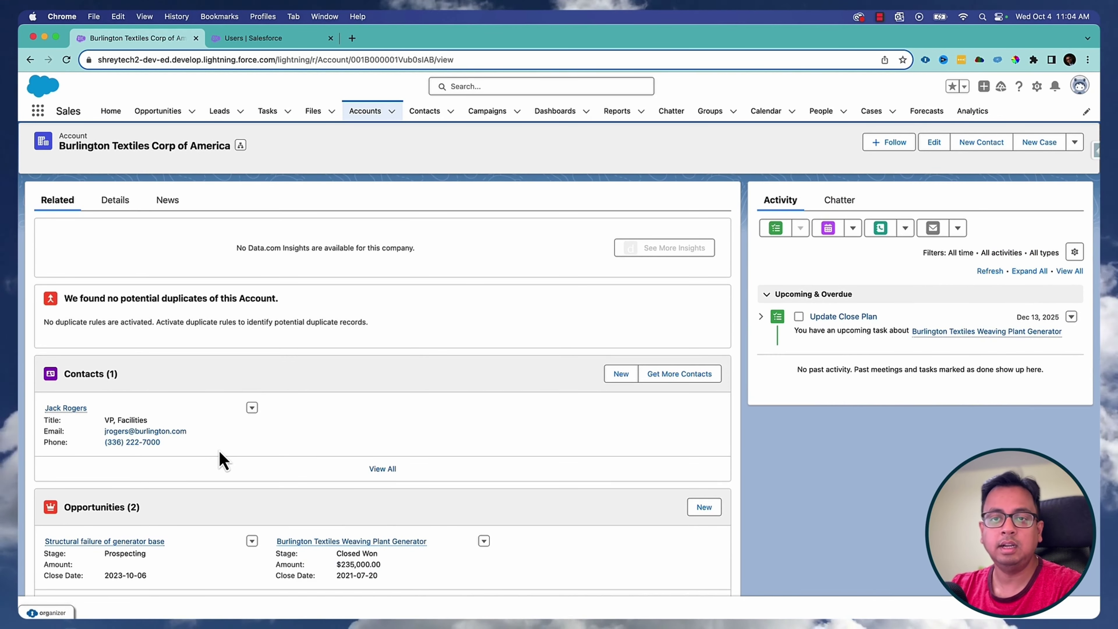
scroll(218, 460, "up", 1)
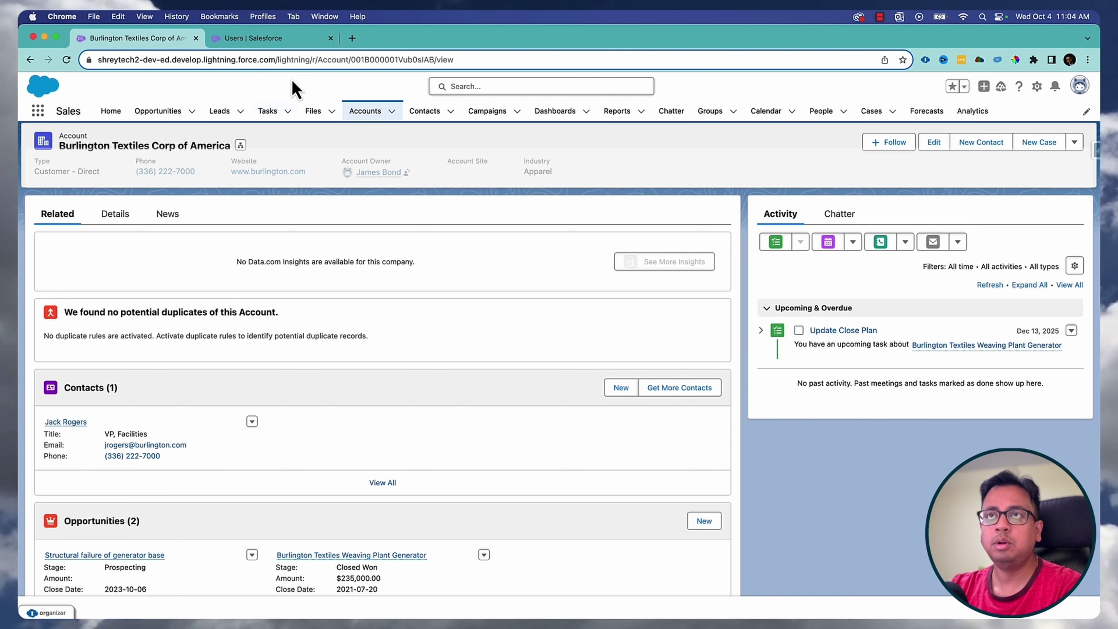
- Query AccountShare in Quick Query for the Burlington Textiles account's access levels, RowCause and UserOrGroupId, and open the user from the Owner row
left_click(285, 44)
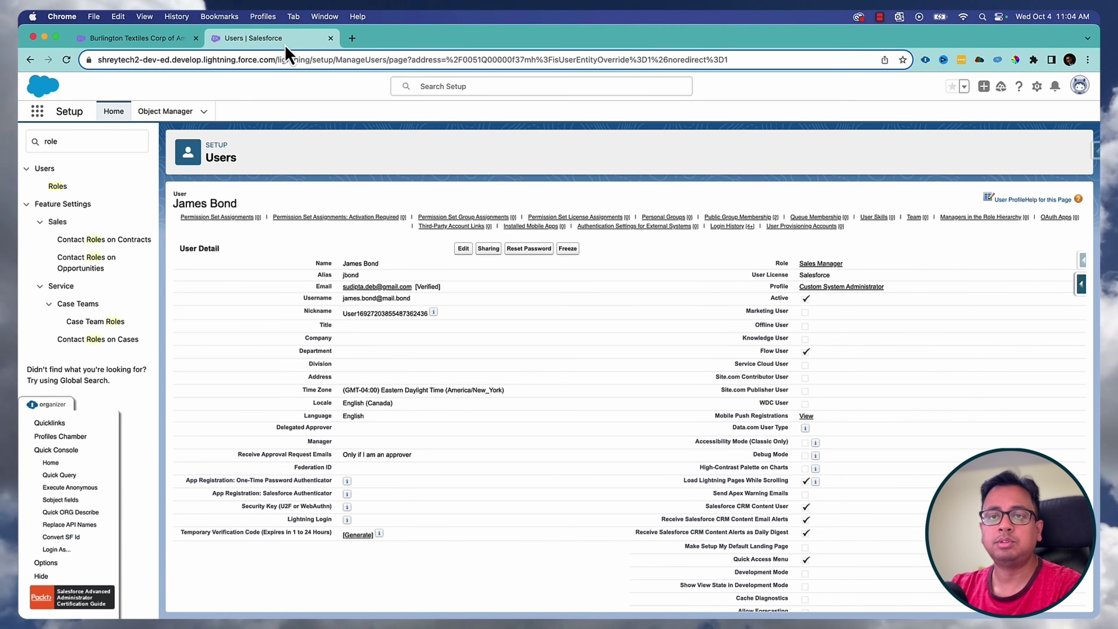
left_click(69, 476)
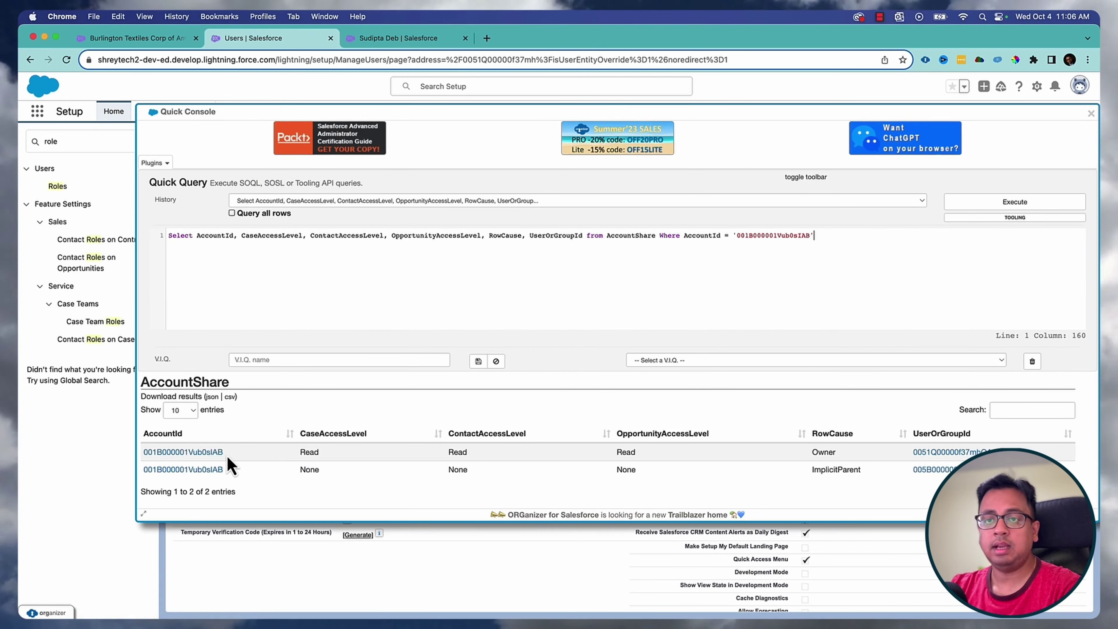
left_click(937, 454)
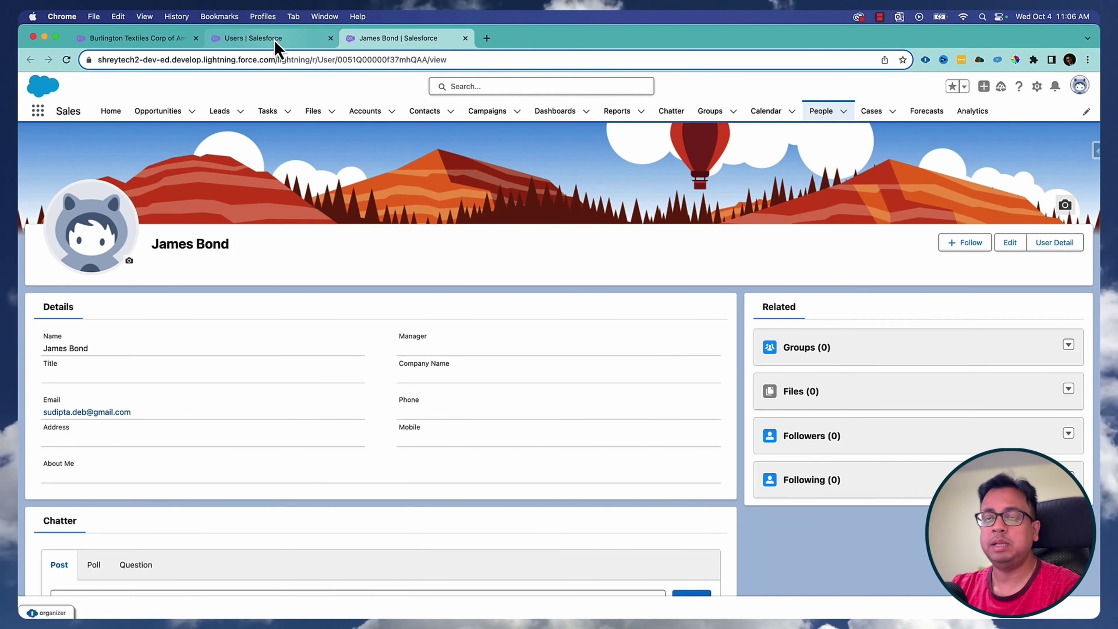
left_click(264, 38)
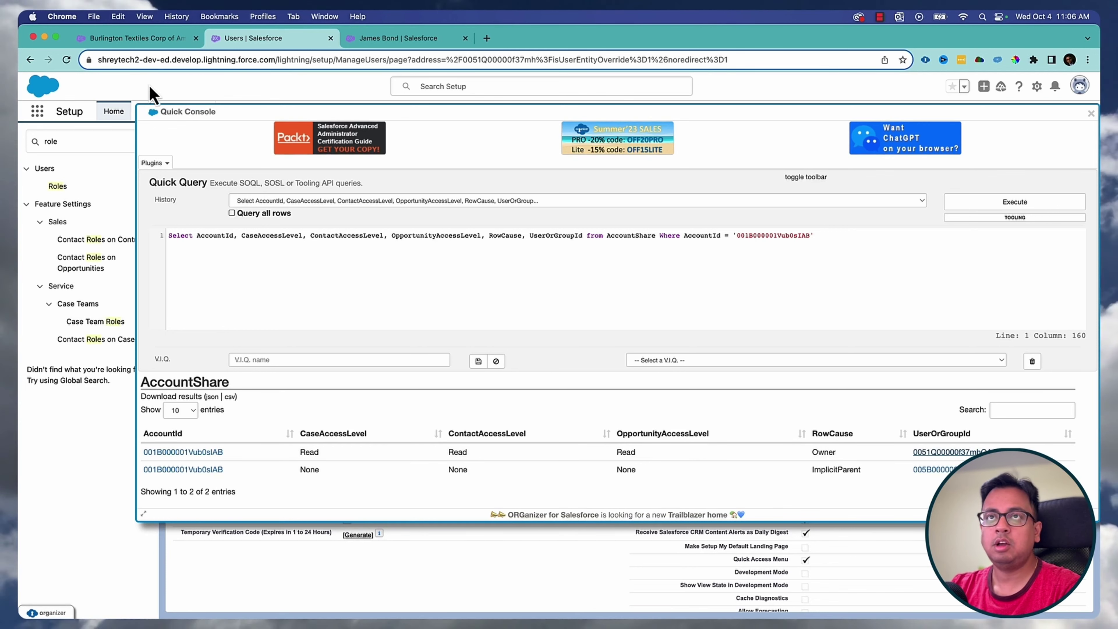
- Open the account's first related case, Structural failure of generator base, and load the previous CaseShare query in Quick Query
left_click(140, 39)
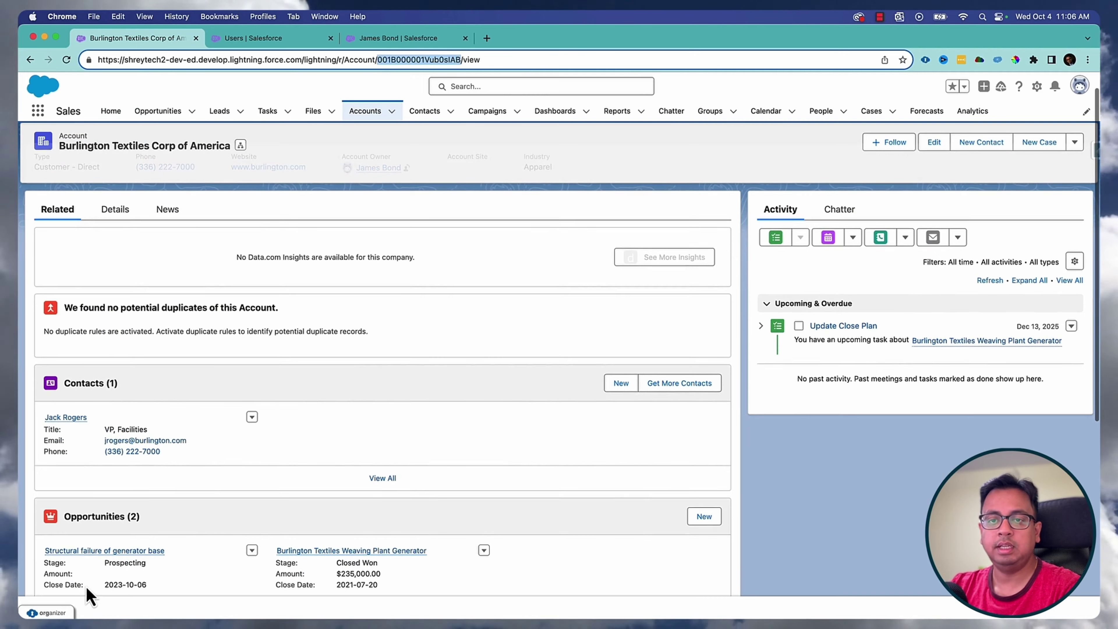
scroll(155, 491, "down", 1)
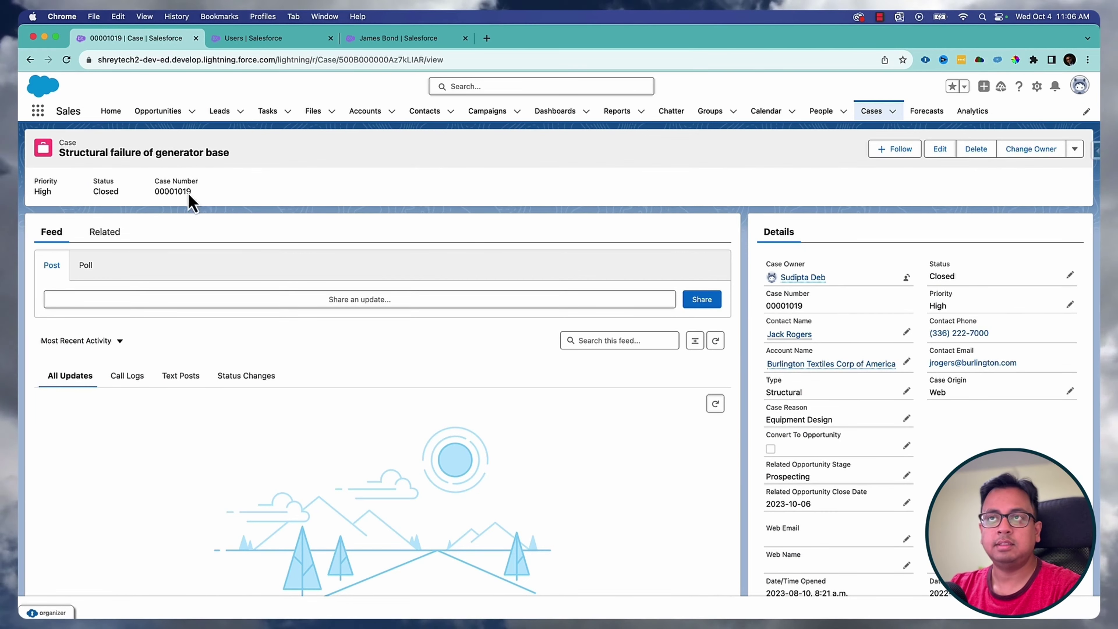
left_click(382, 44)
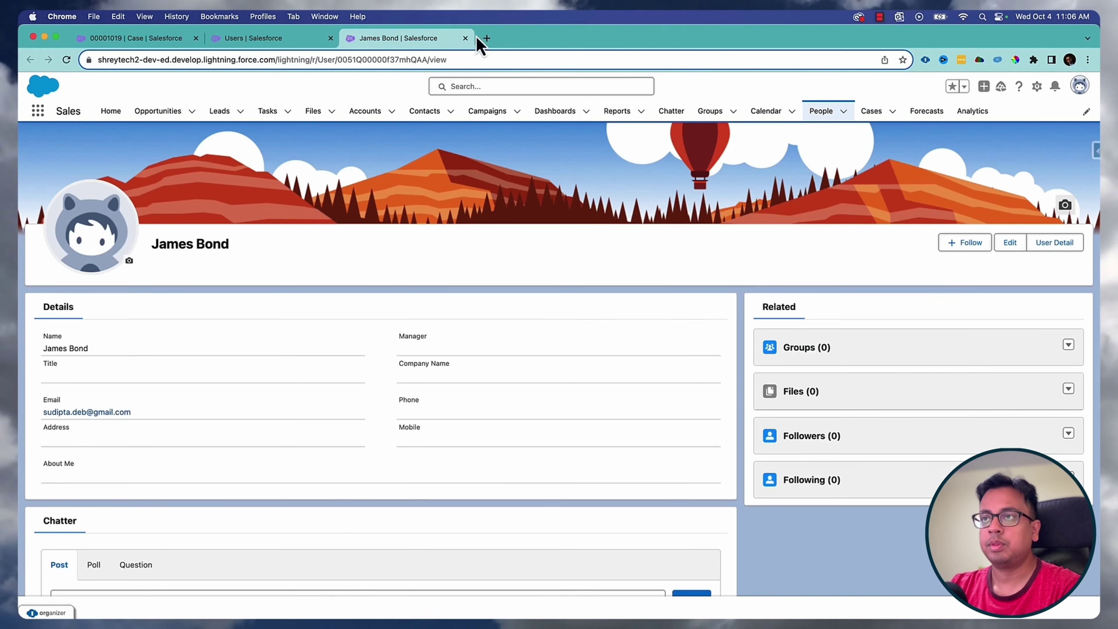
left_click(291, 39)
left_click(651, 202)
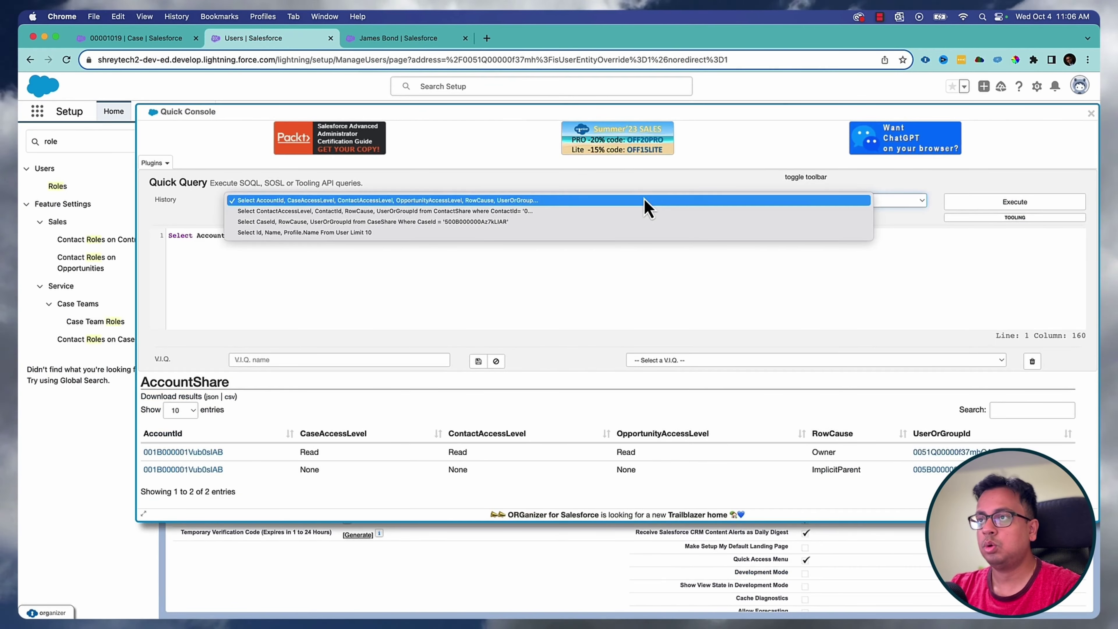
left_click(641, 222)
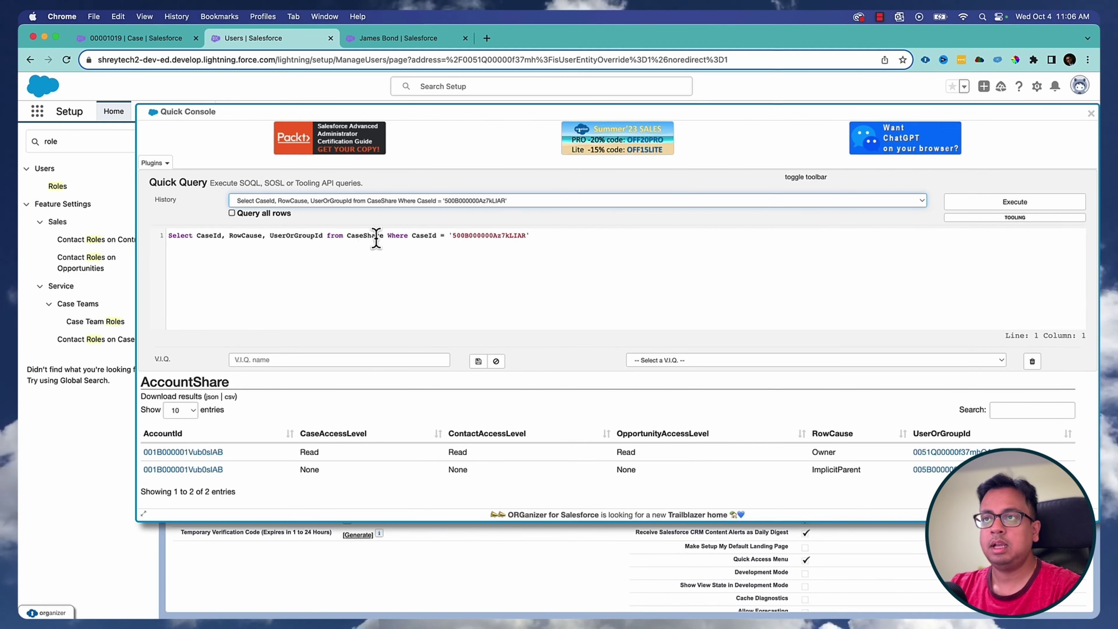
- Check the case's record ID, run the CaseShare query for it, and view the user from the Owner row
left_click(157, 40)
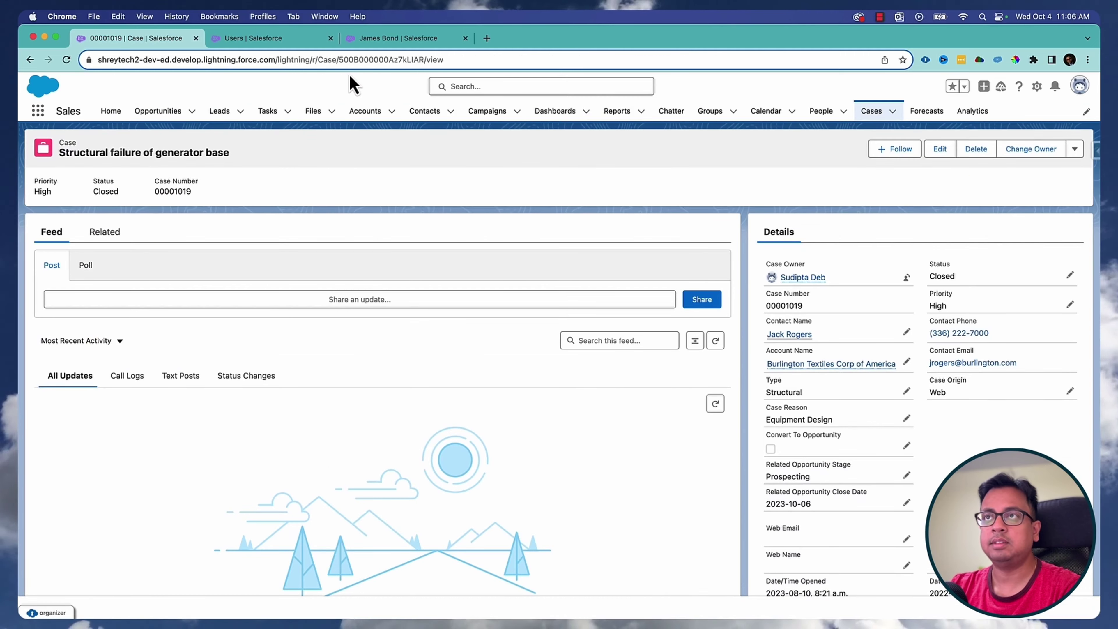
left_click(417, 42)
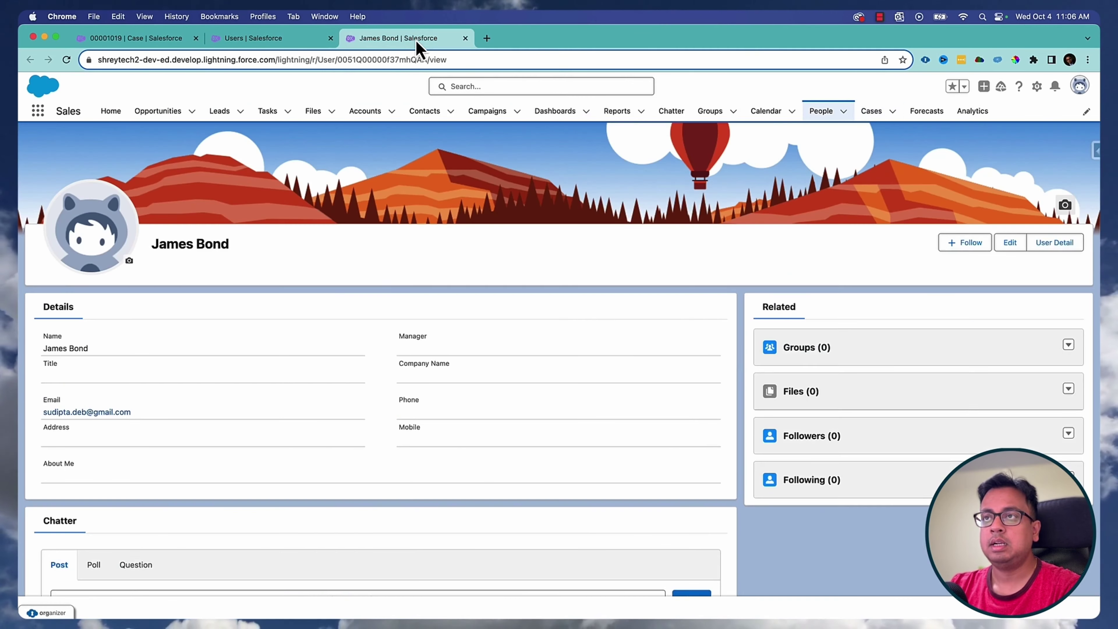
left_click(304, 43)
left_click(1014, 204)
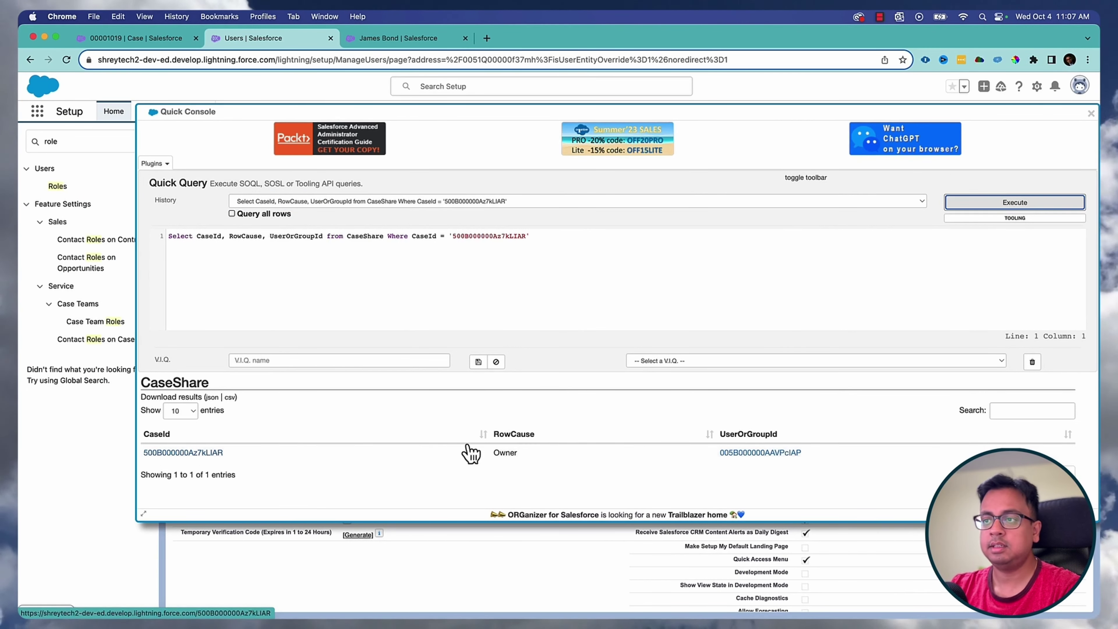
left_click(753, 453)
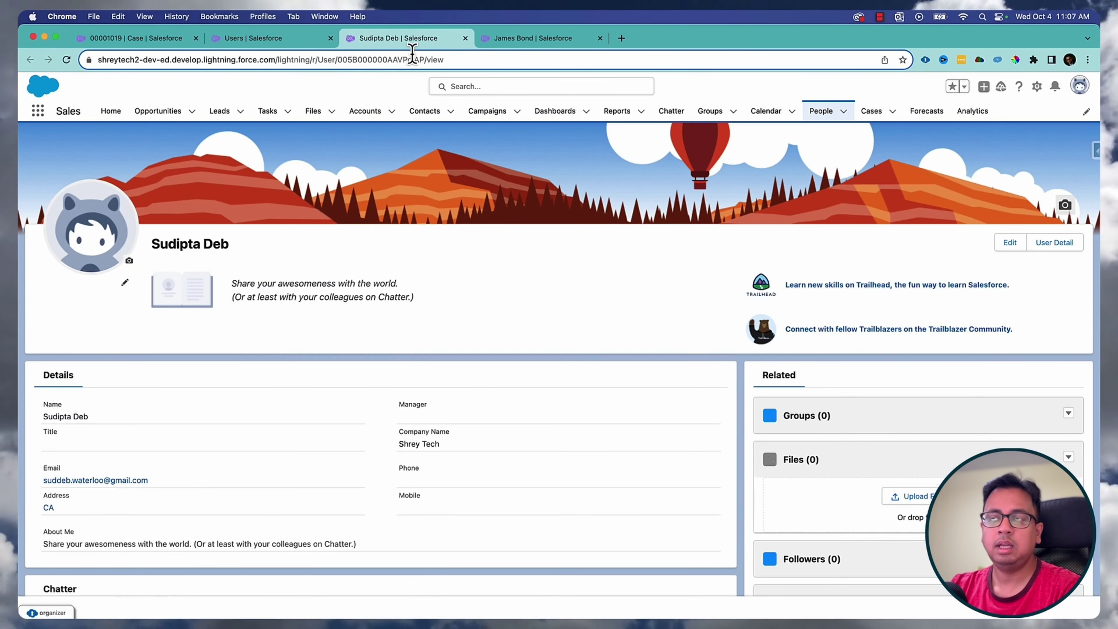
left_click(465, 38)
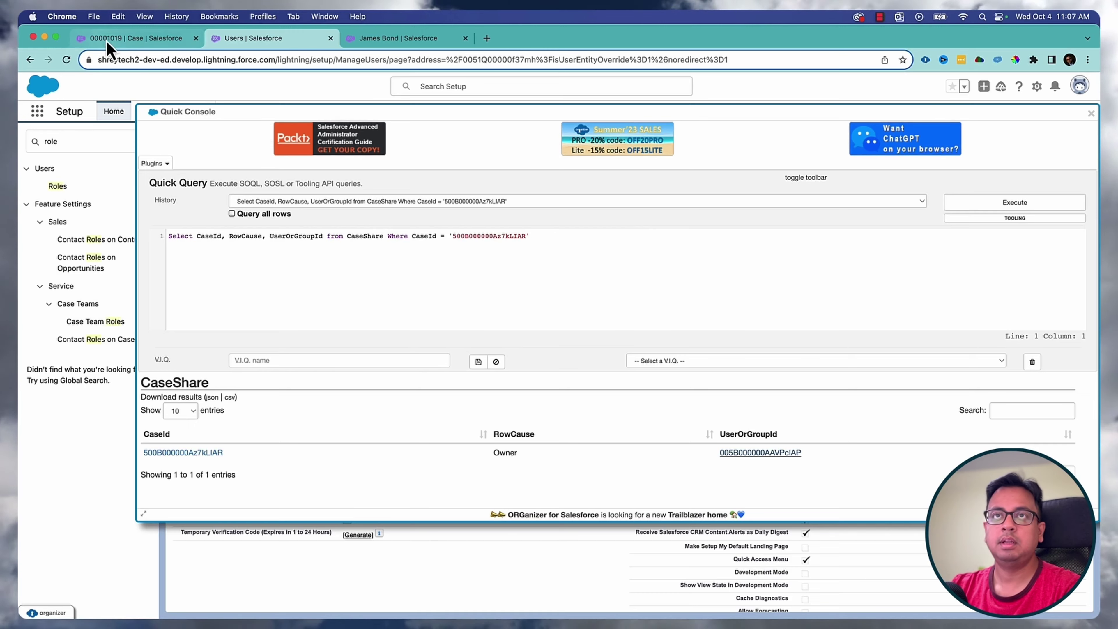
- Return to the Burlington Textiles account, open its related contact and check the contact owner's details
left_click(140, 38)
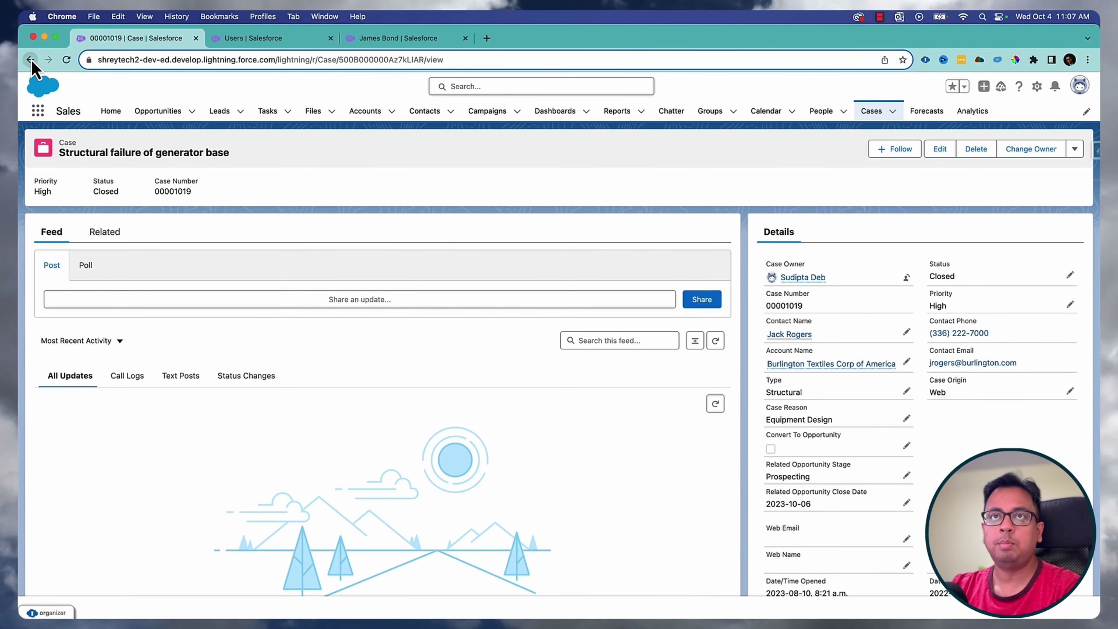
left_click(47, 60)
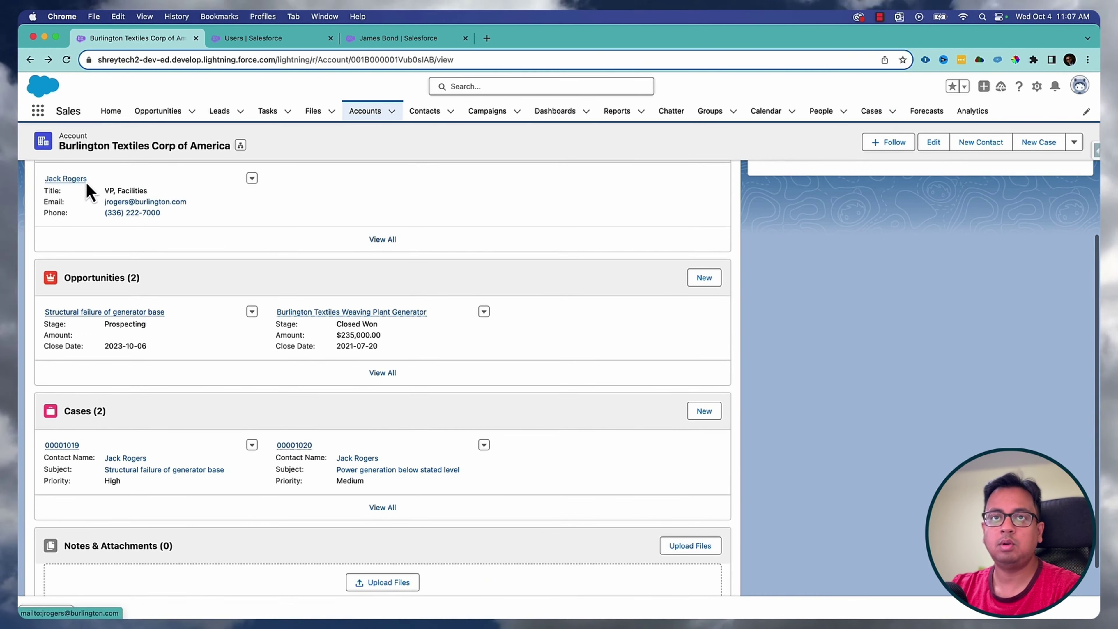
left_click(55, 181)
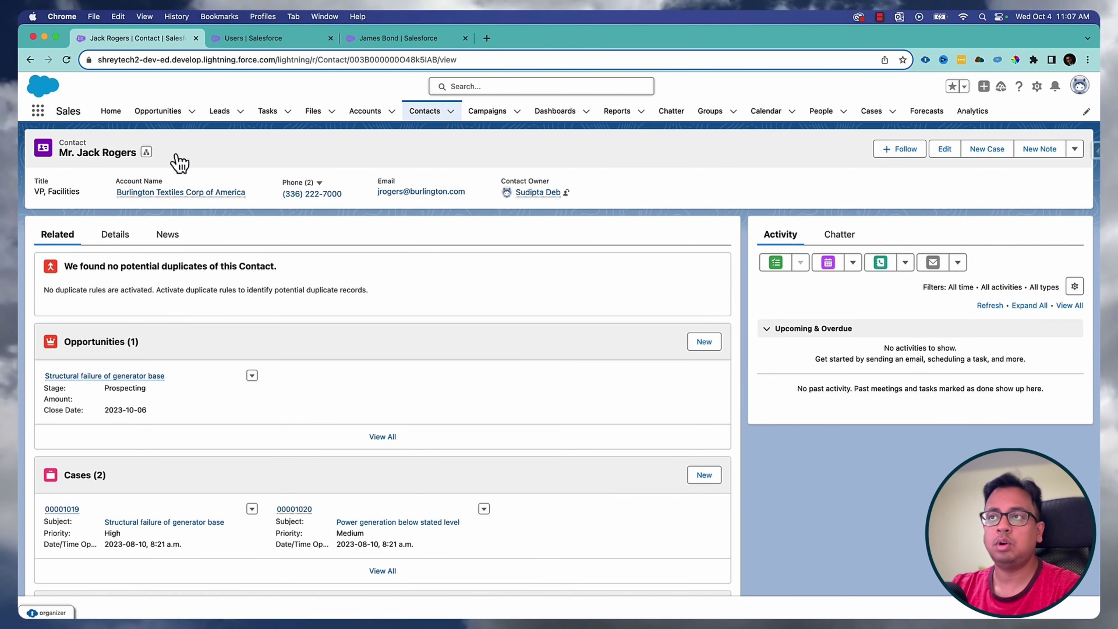
mouse_move(541, 205)
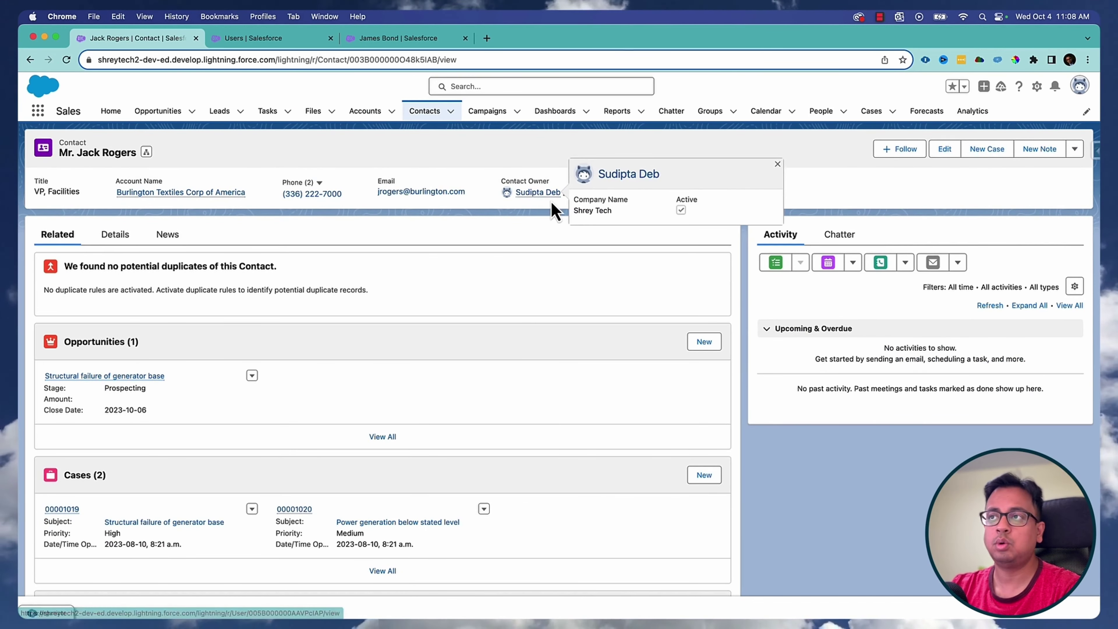
- Load the previous ContactShare query in Quick Query and run it for the contact's ContactAccessLevel, RowCause and UserOrGroupId
left_click(285, 42)
left_click(506, 202)
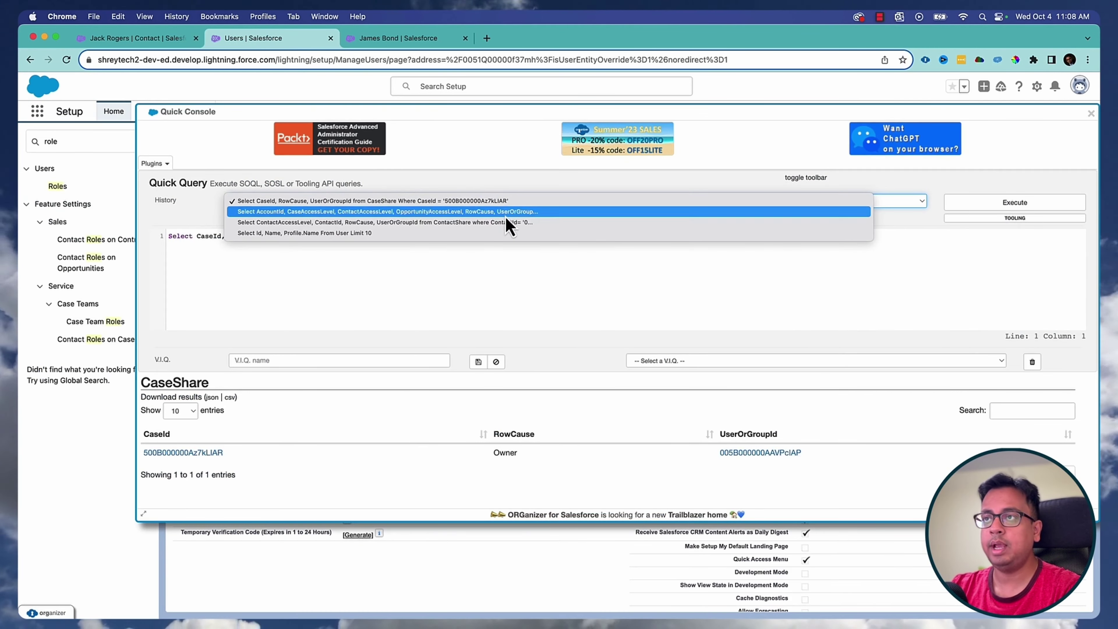
left_click(508, 223)
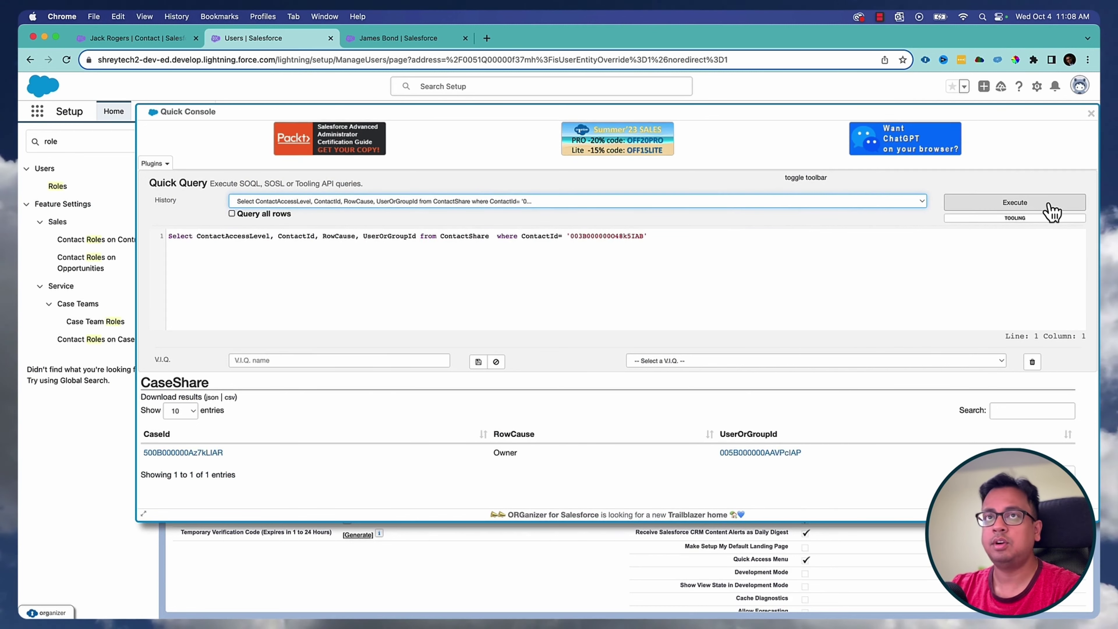
left_click(1033, 204)
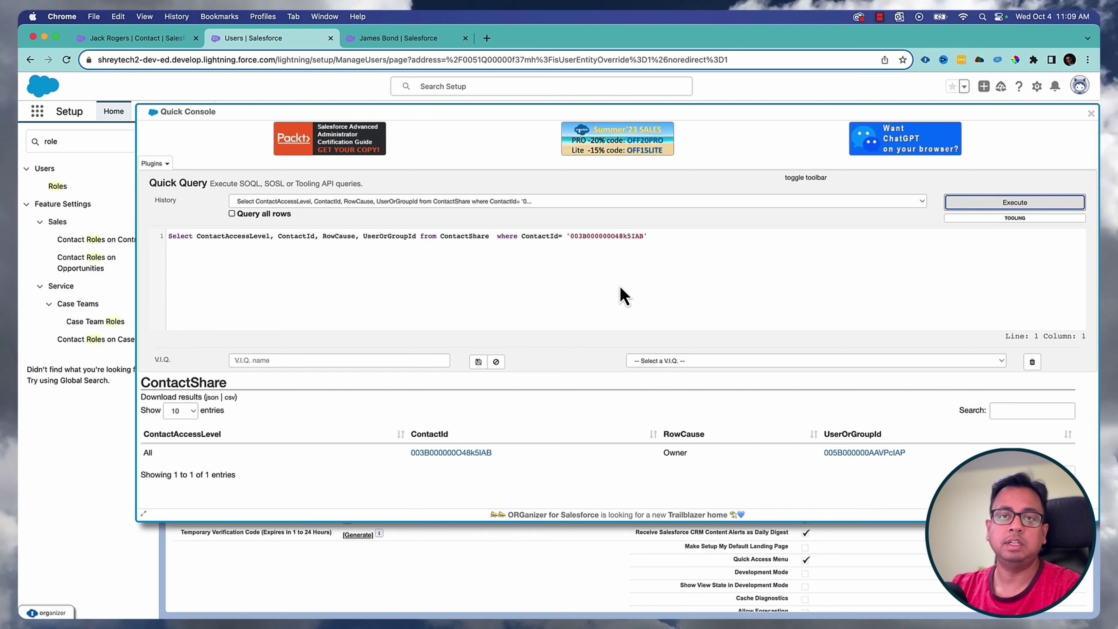
left_click(333, 266)
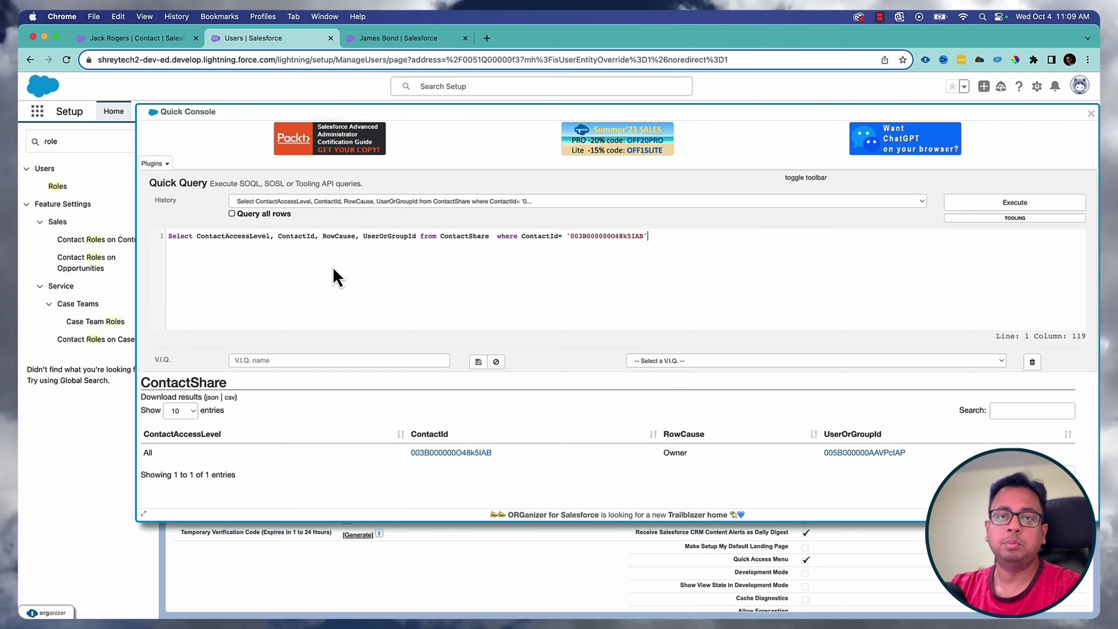